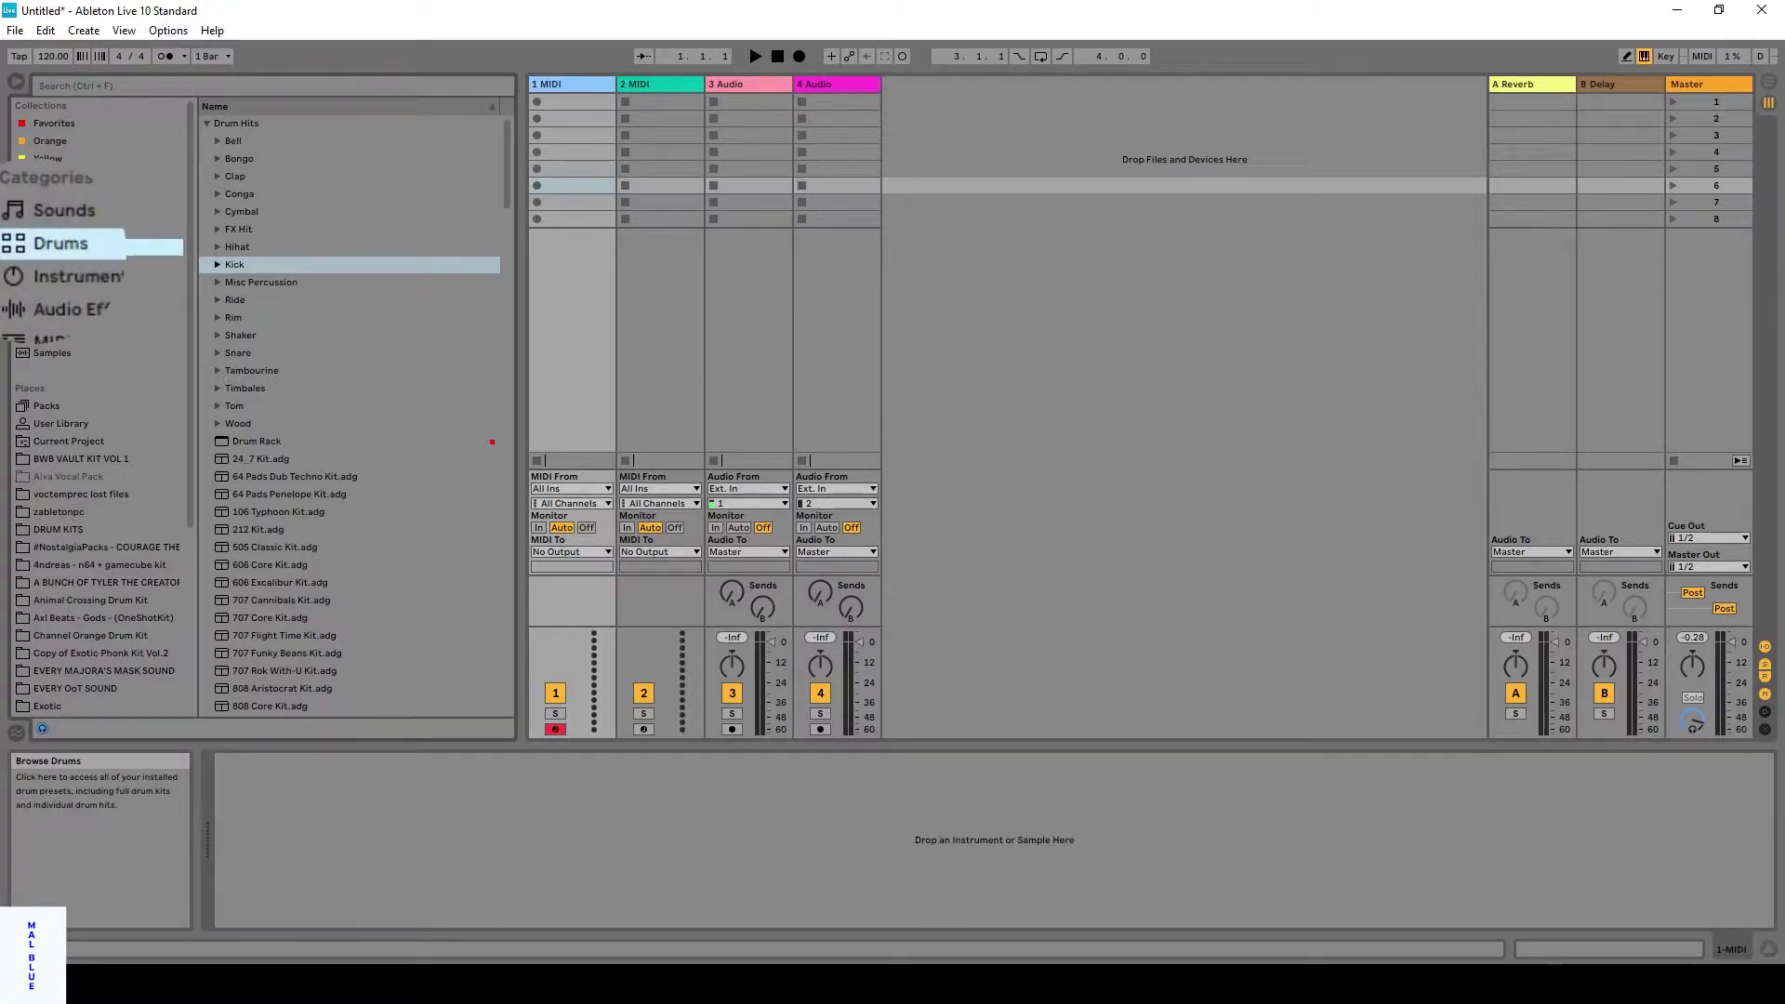
Load an empty Drum Rack onto the first MIDI track.
click(266, 443)
drag(253, 444, 577, 82)
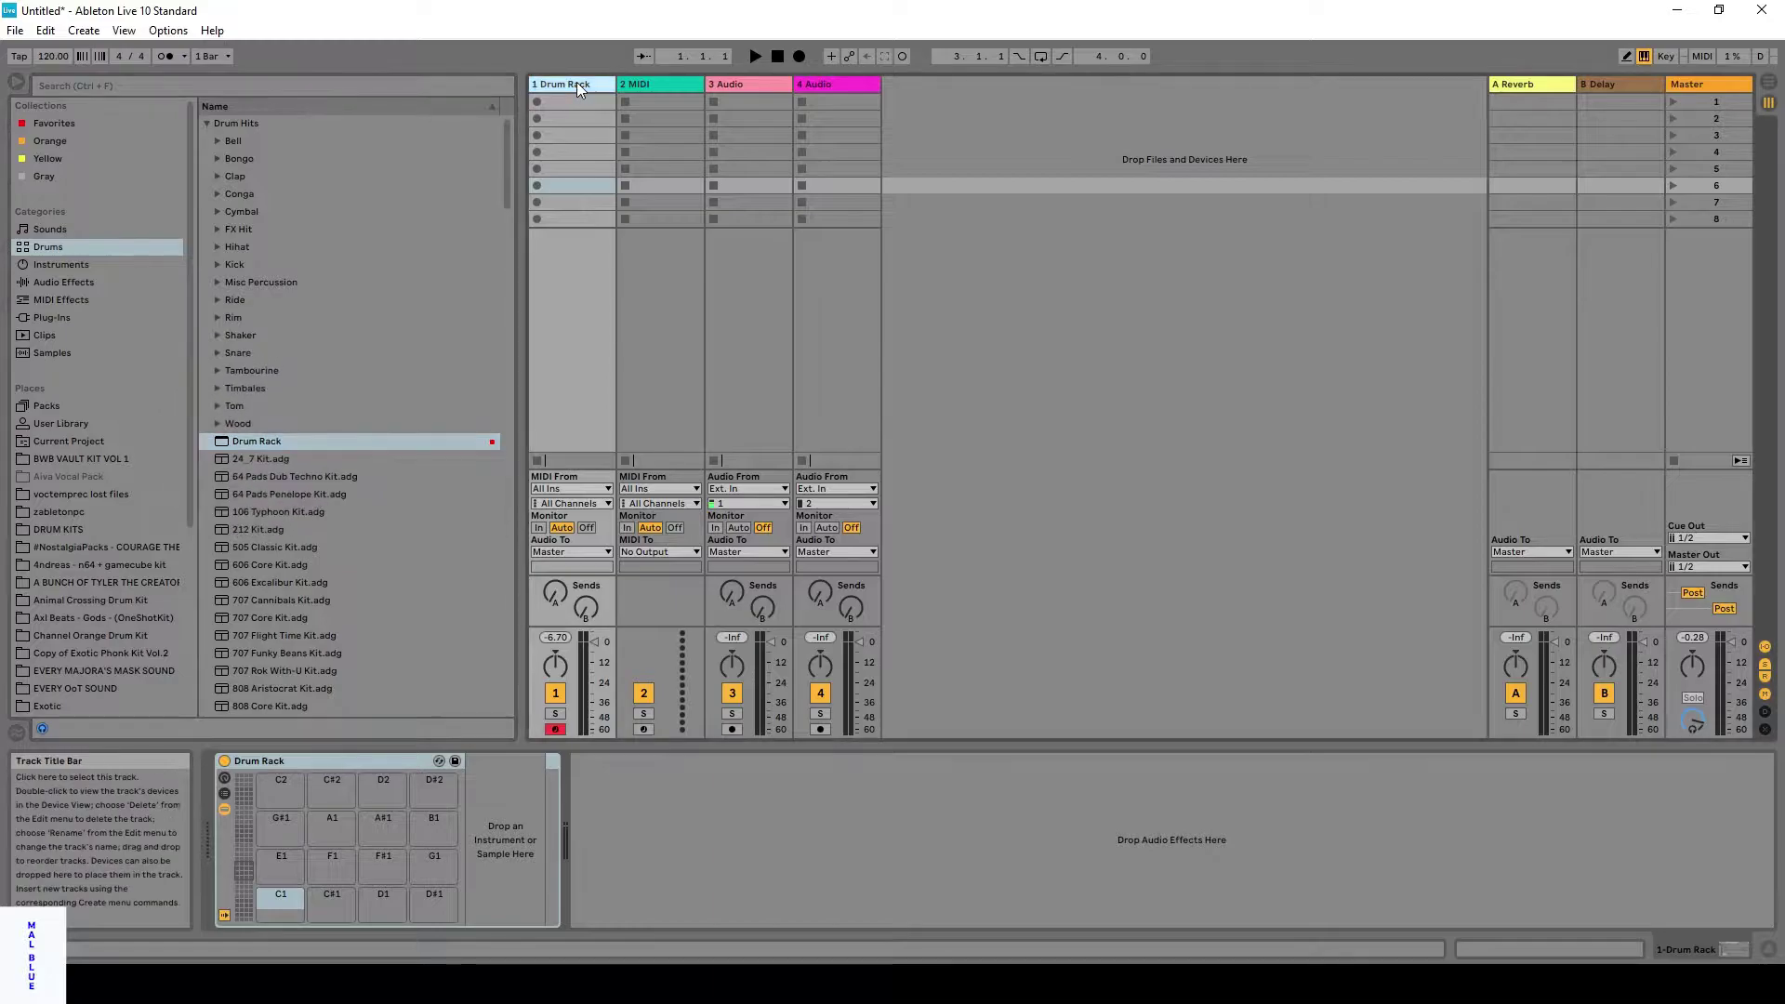
drag(504, 186, 506, 469)
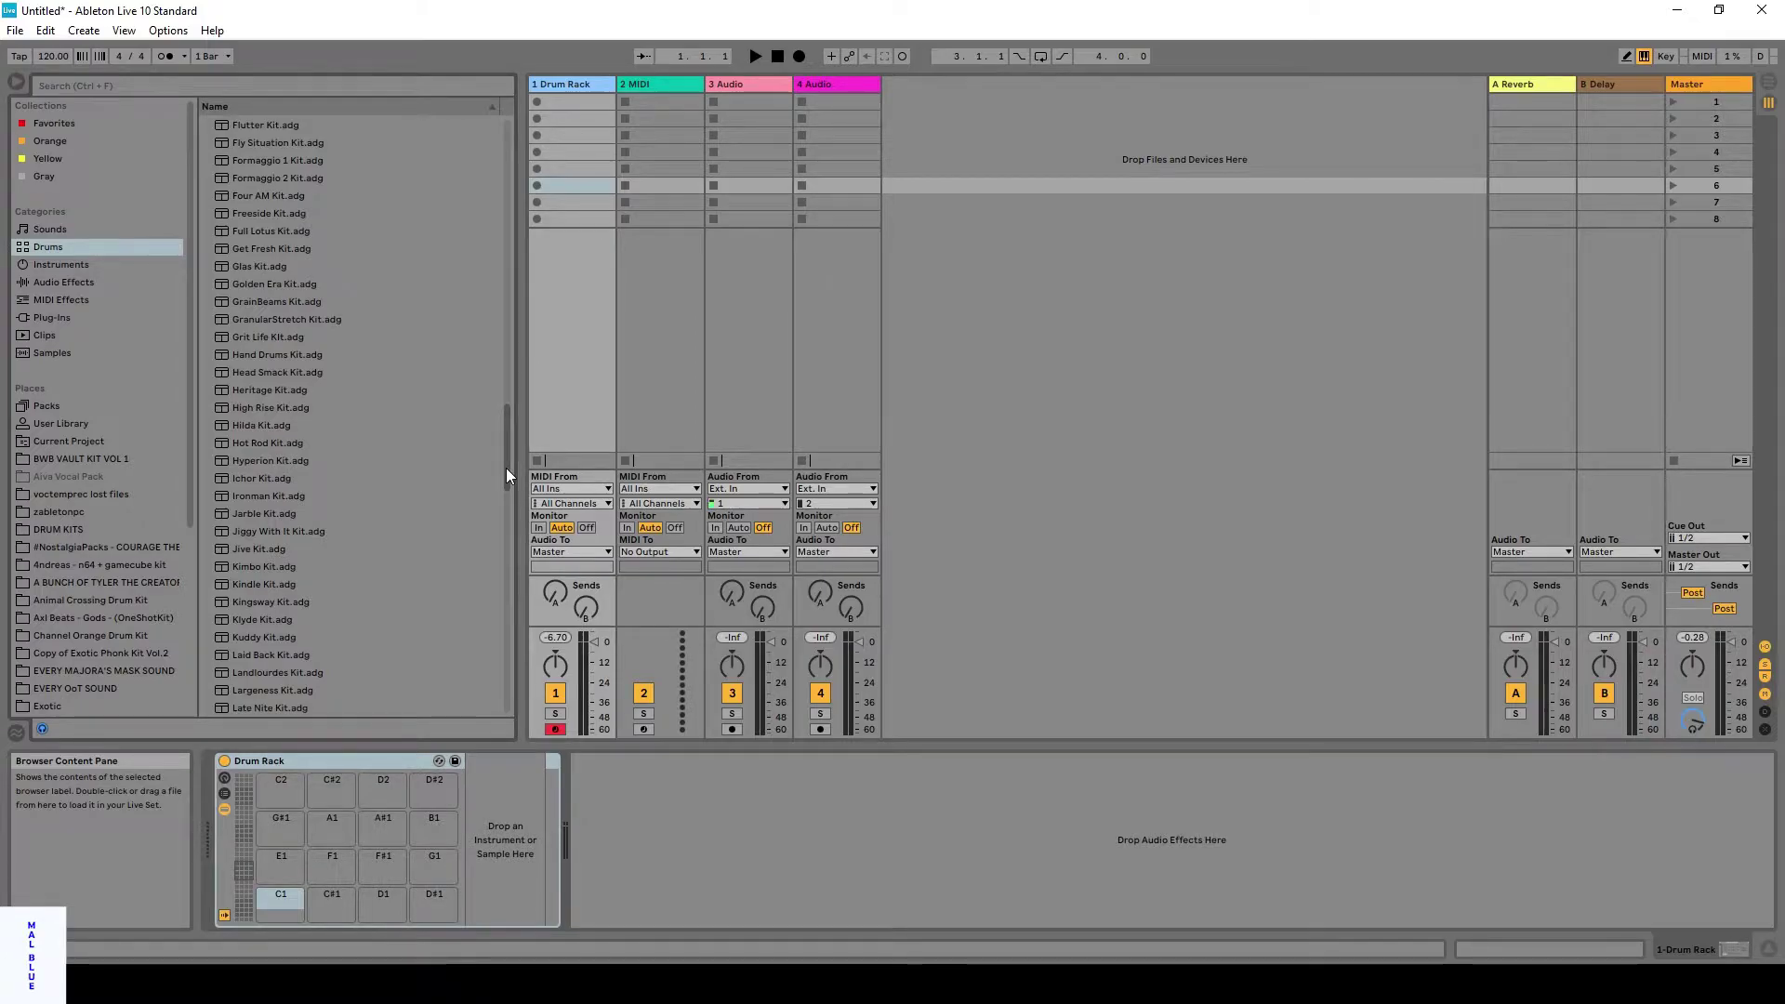
drag(505, 467, 506, 163)
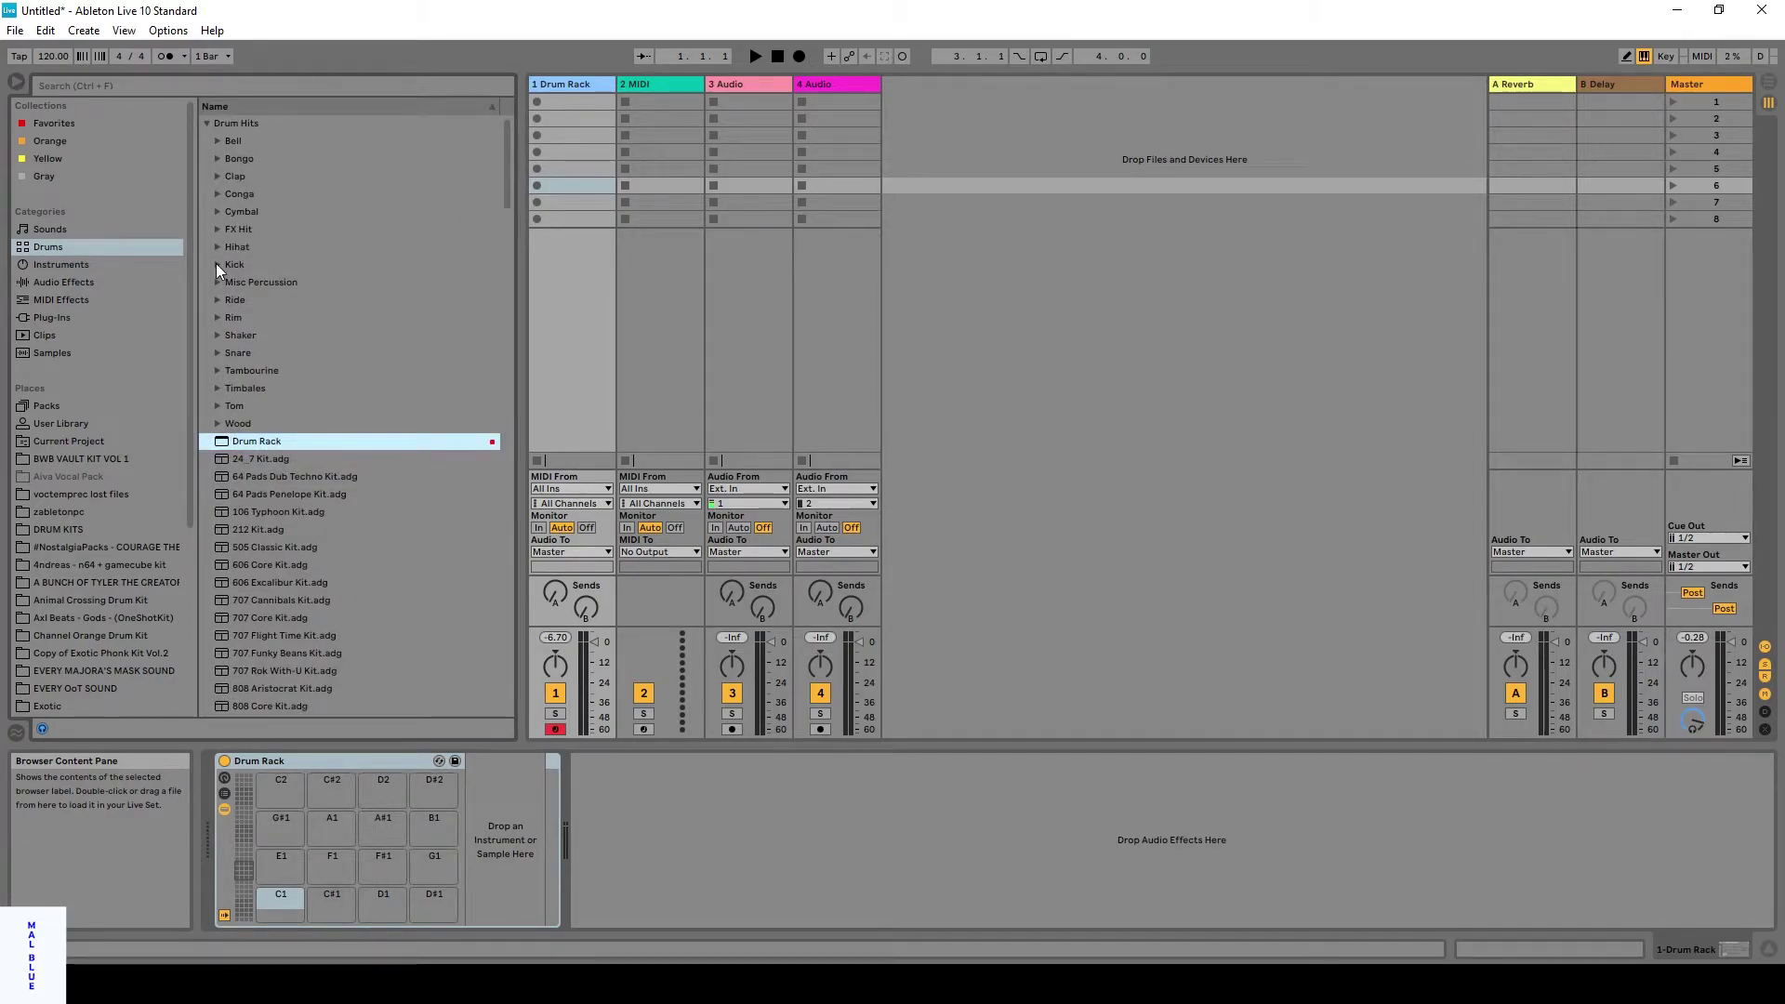
Browse the Kick drum hits and audition several of the Acoustified kick samples.
scroll(126, 578, down, 5)
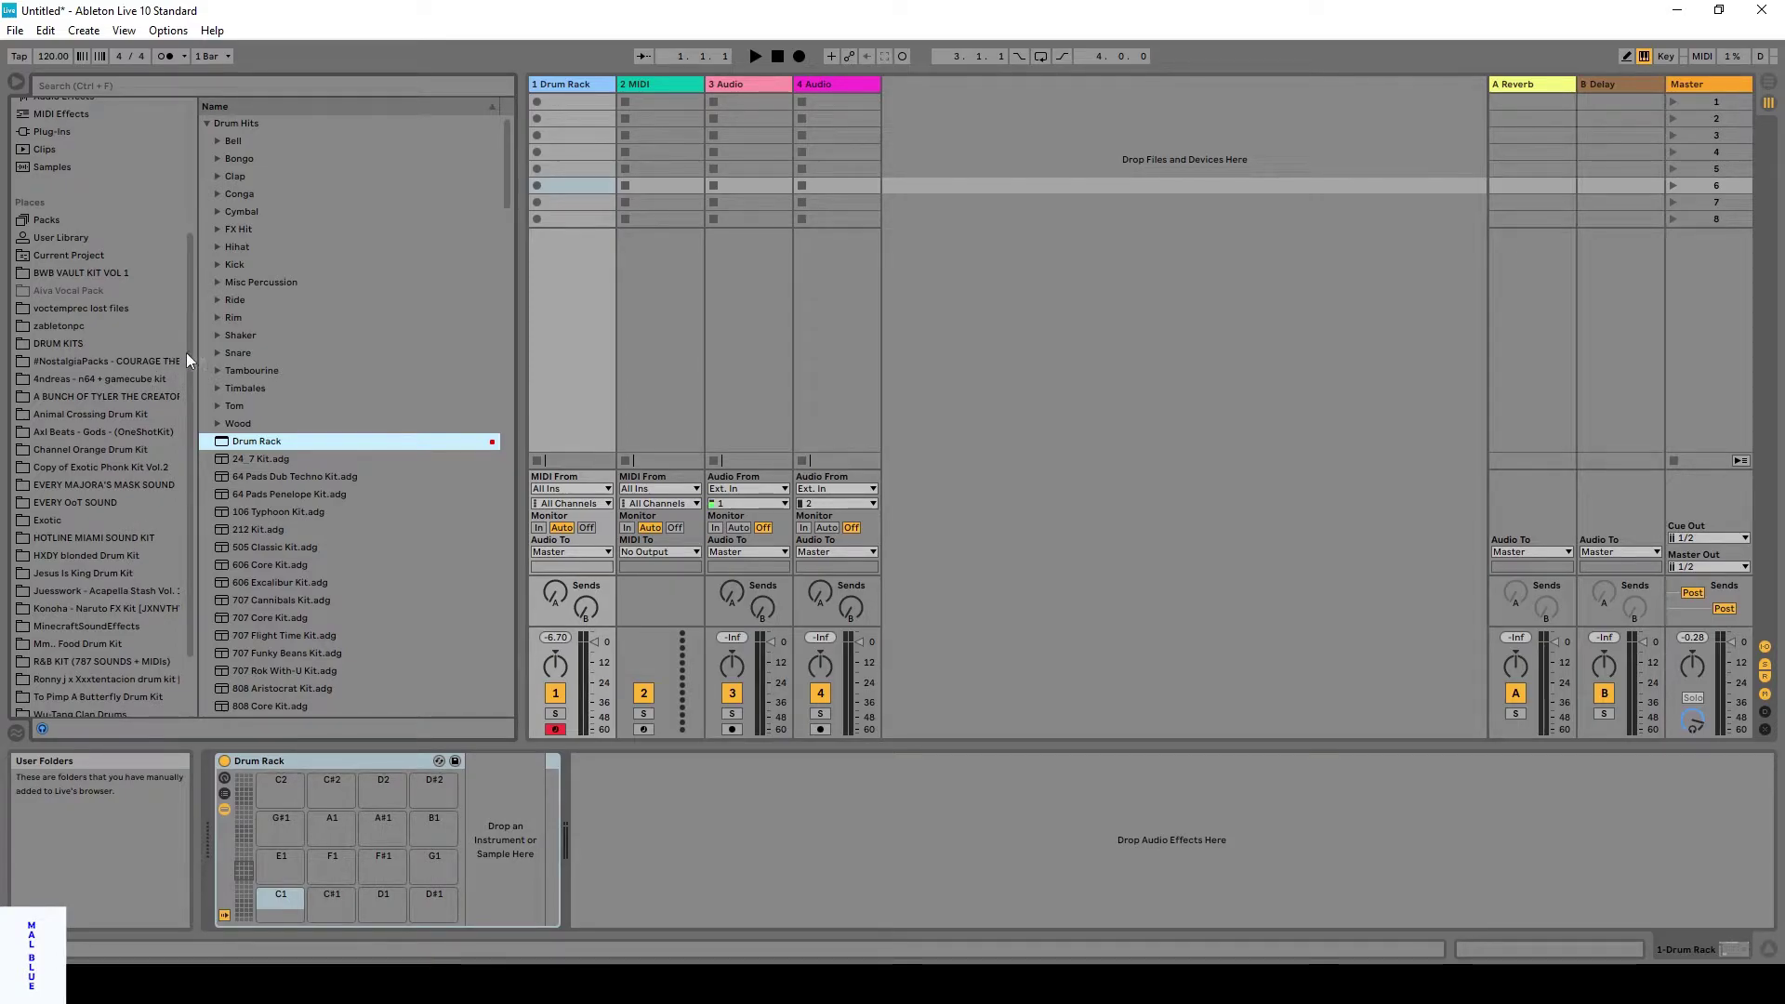
click(216, 264)
scroll(363, 510, down, 6)
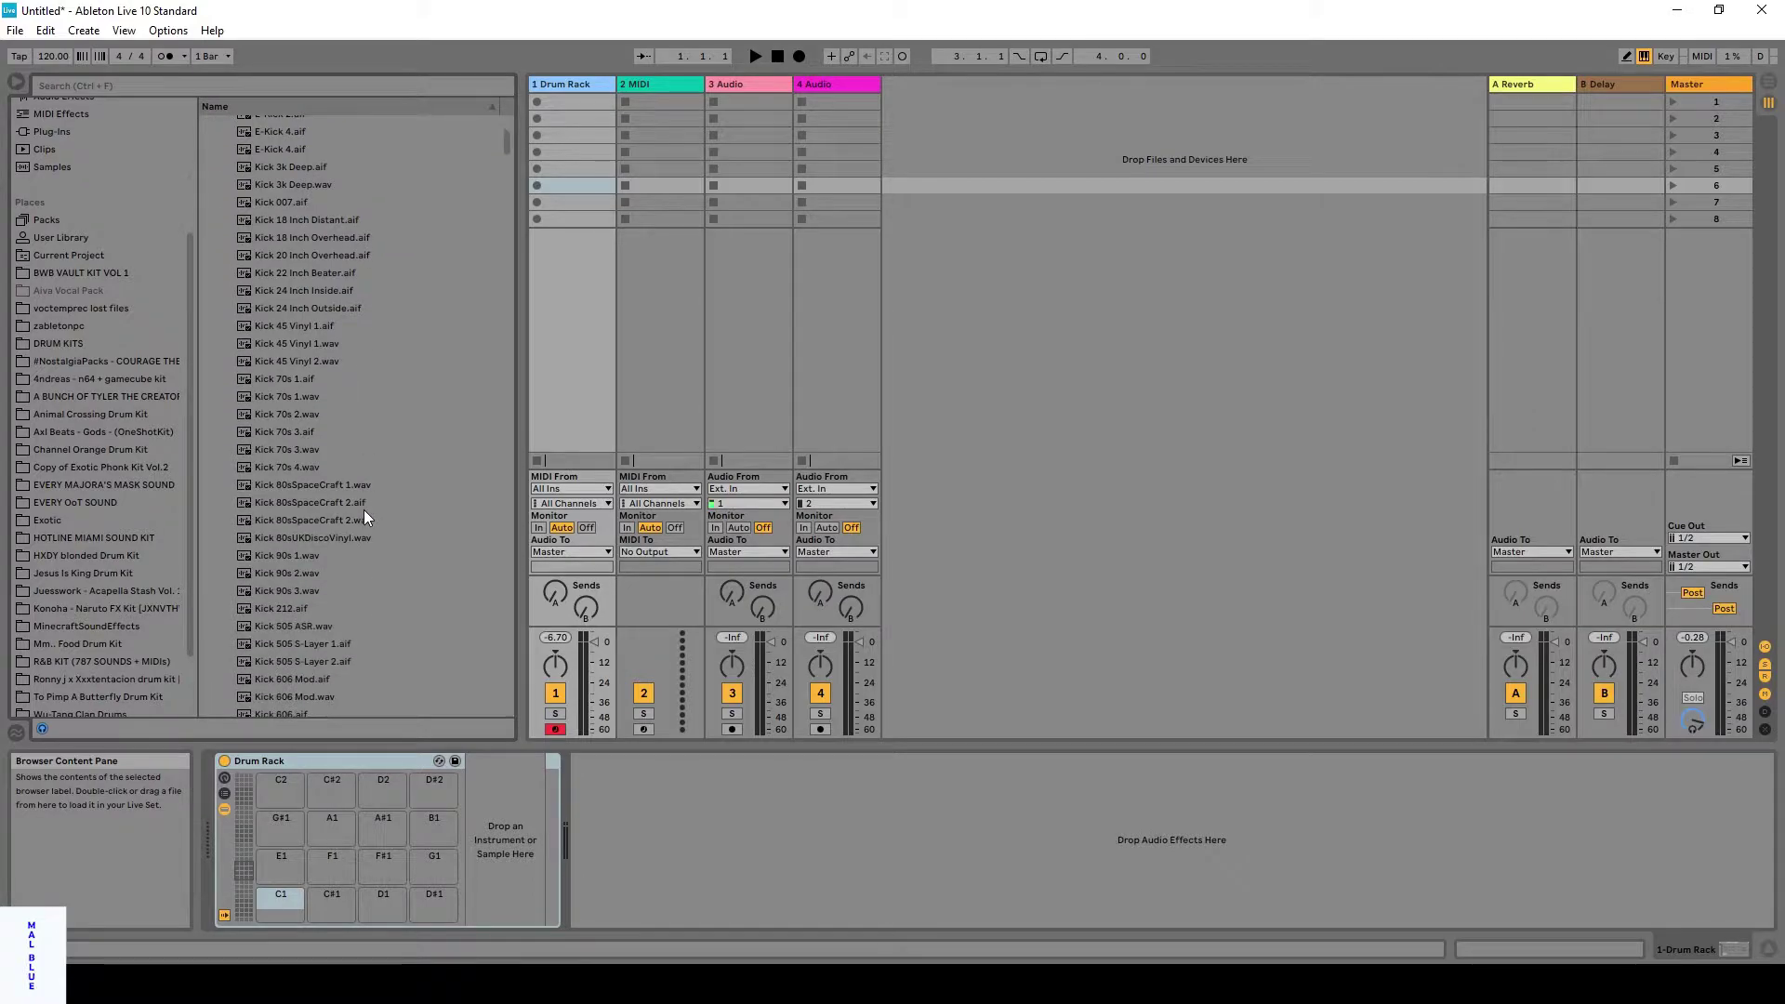
scroll(365, 509, down, 7)
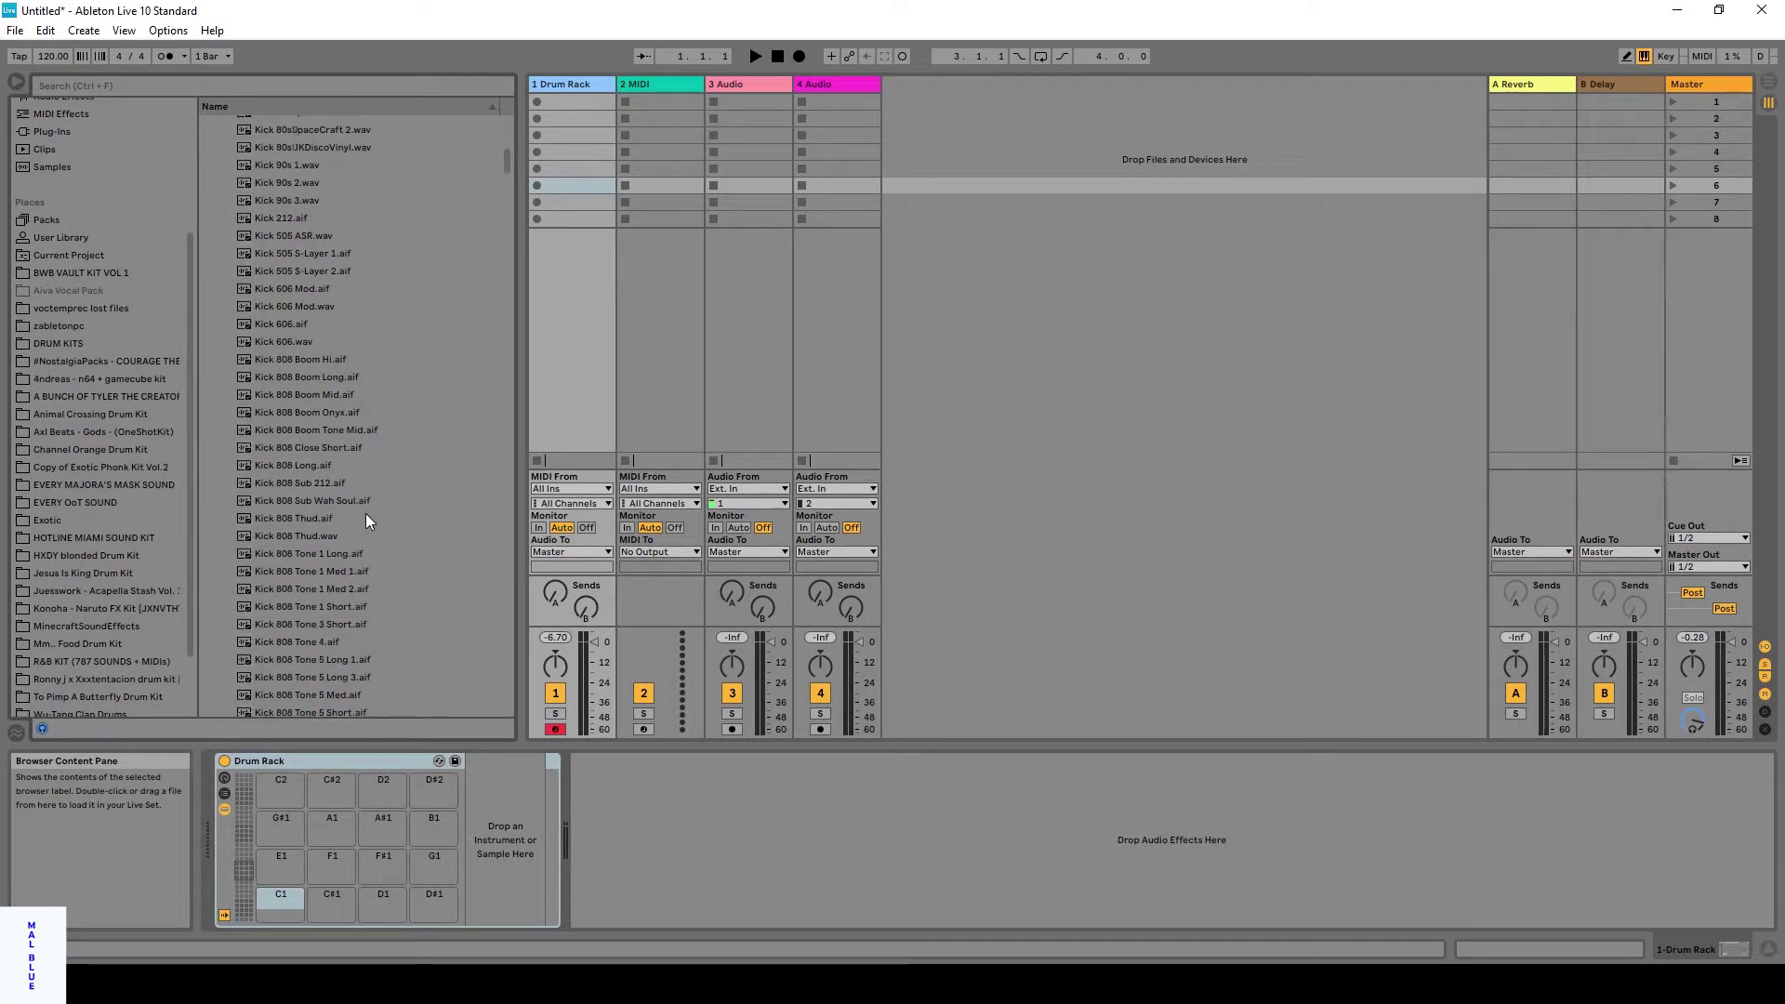
scroll(365, 513, down, 8)
click(314, 549)
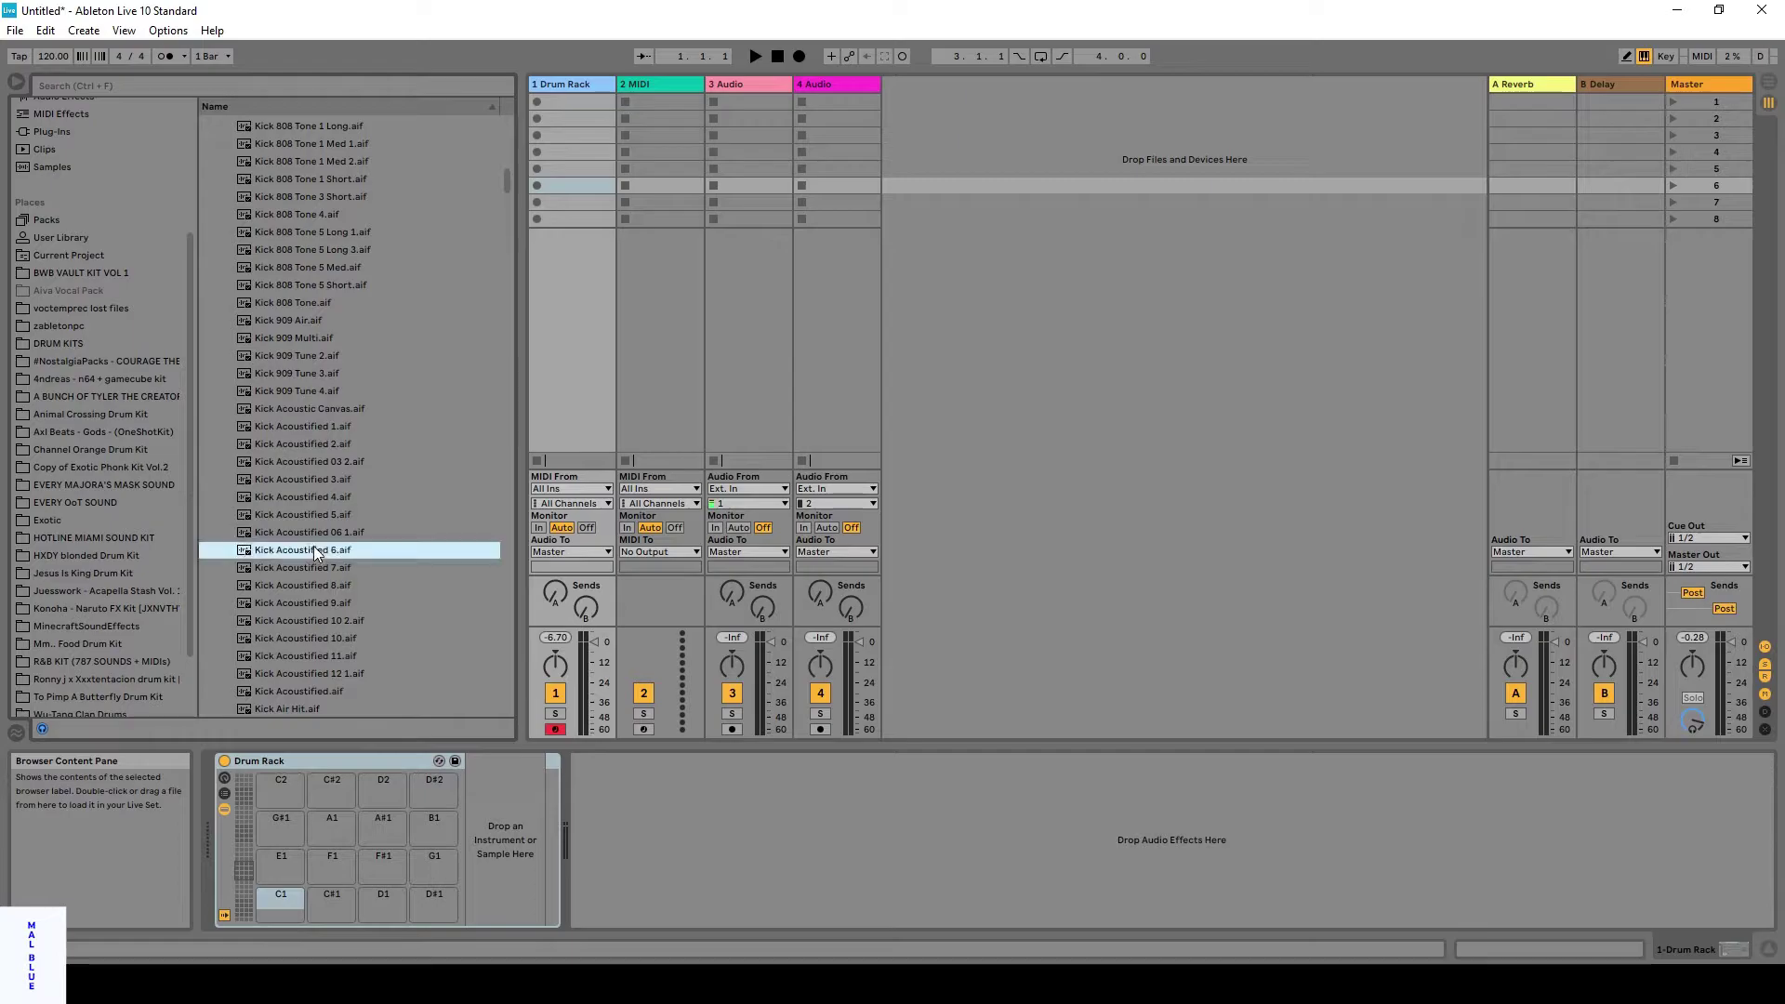
click(308, 465)
click(309, 514)
click(314, 571)
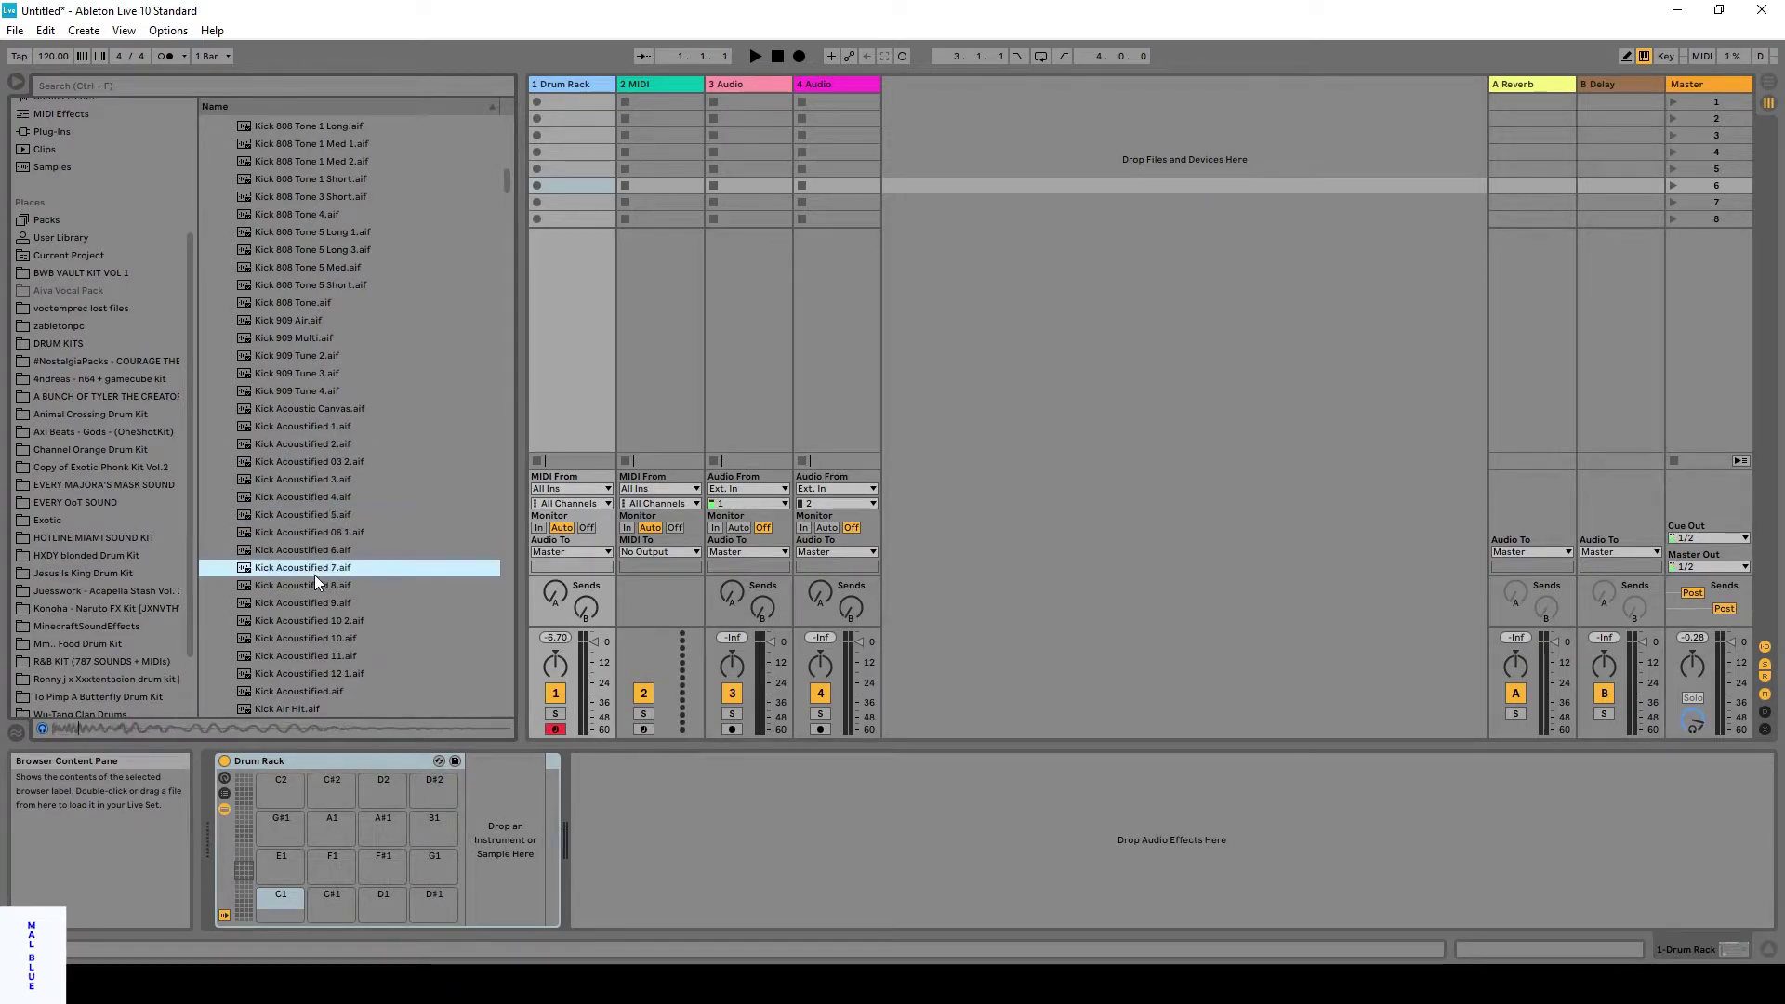
scroll(314, 574, down, 3)
scroll(315, 574, down, 7)
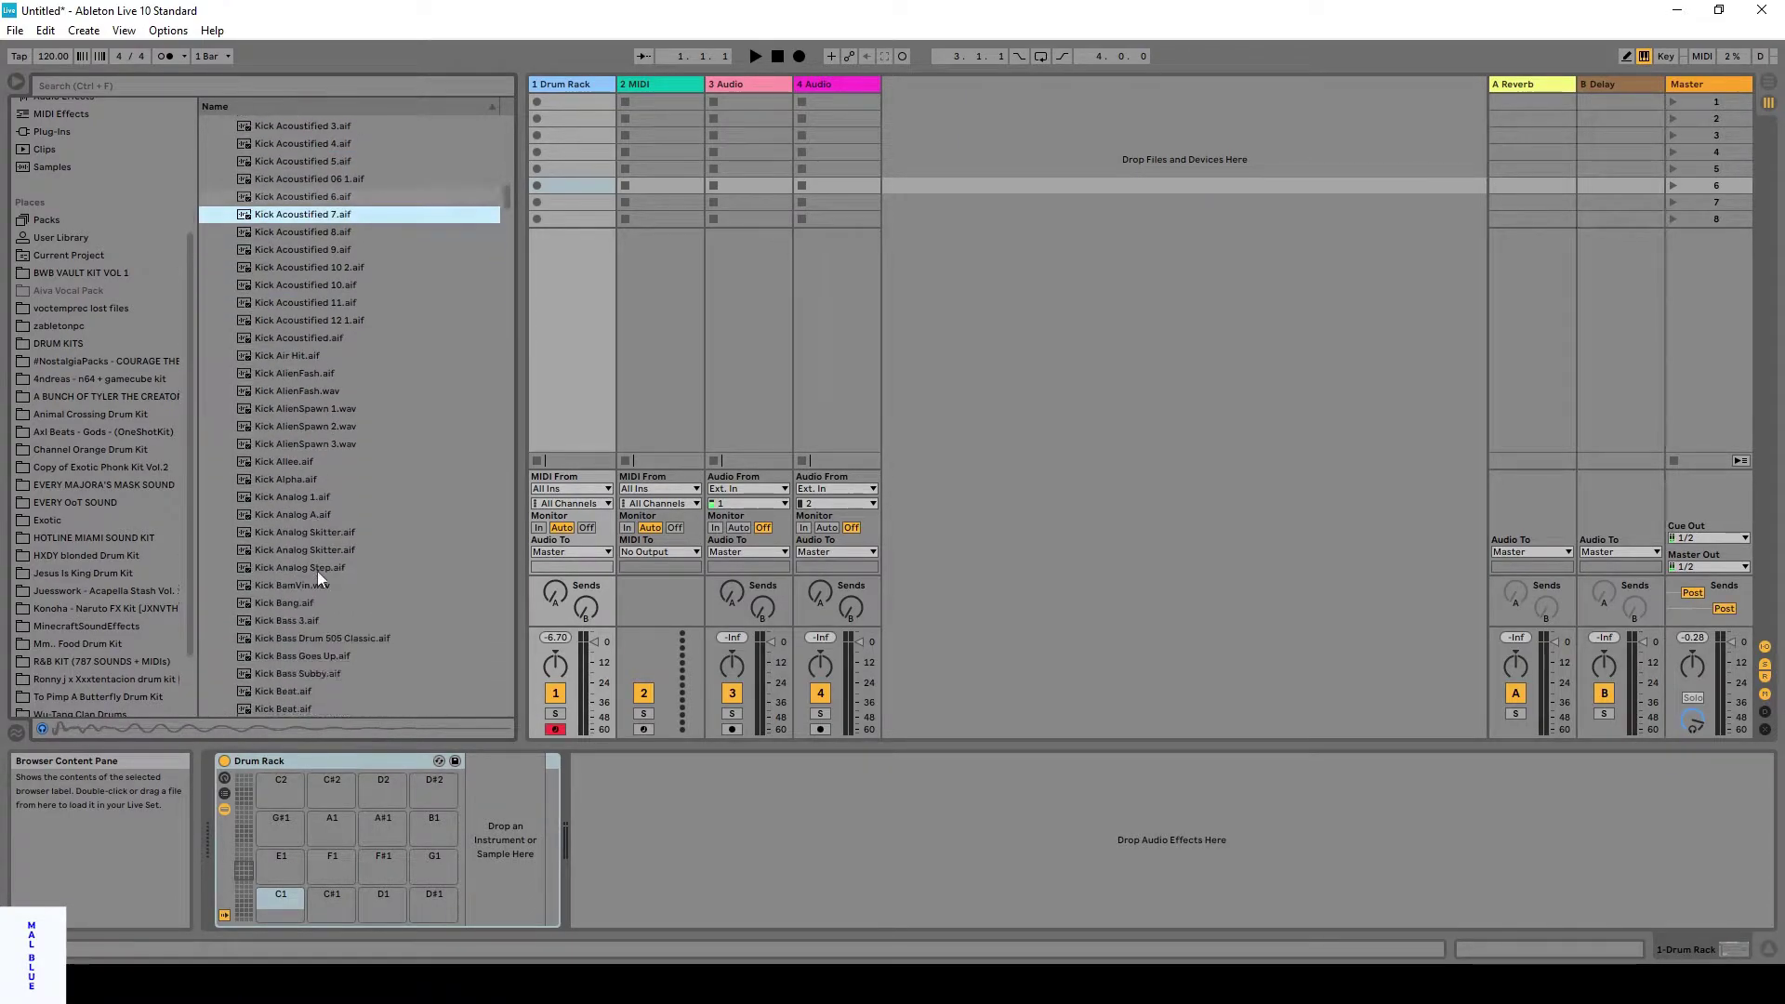
scroll(318, 569, down, 2)
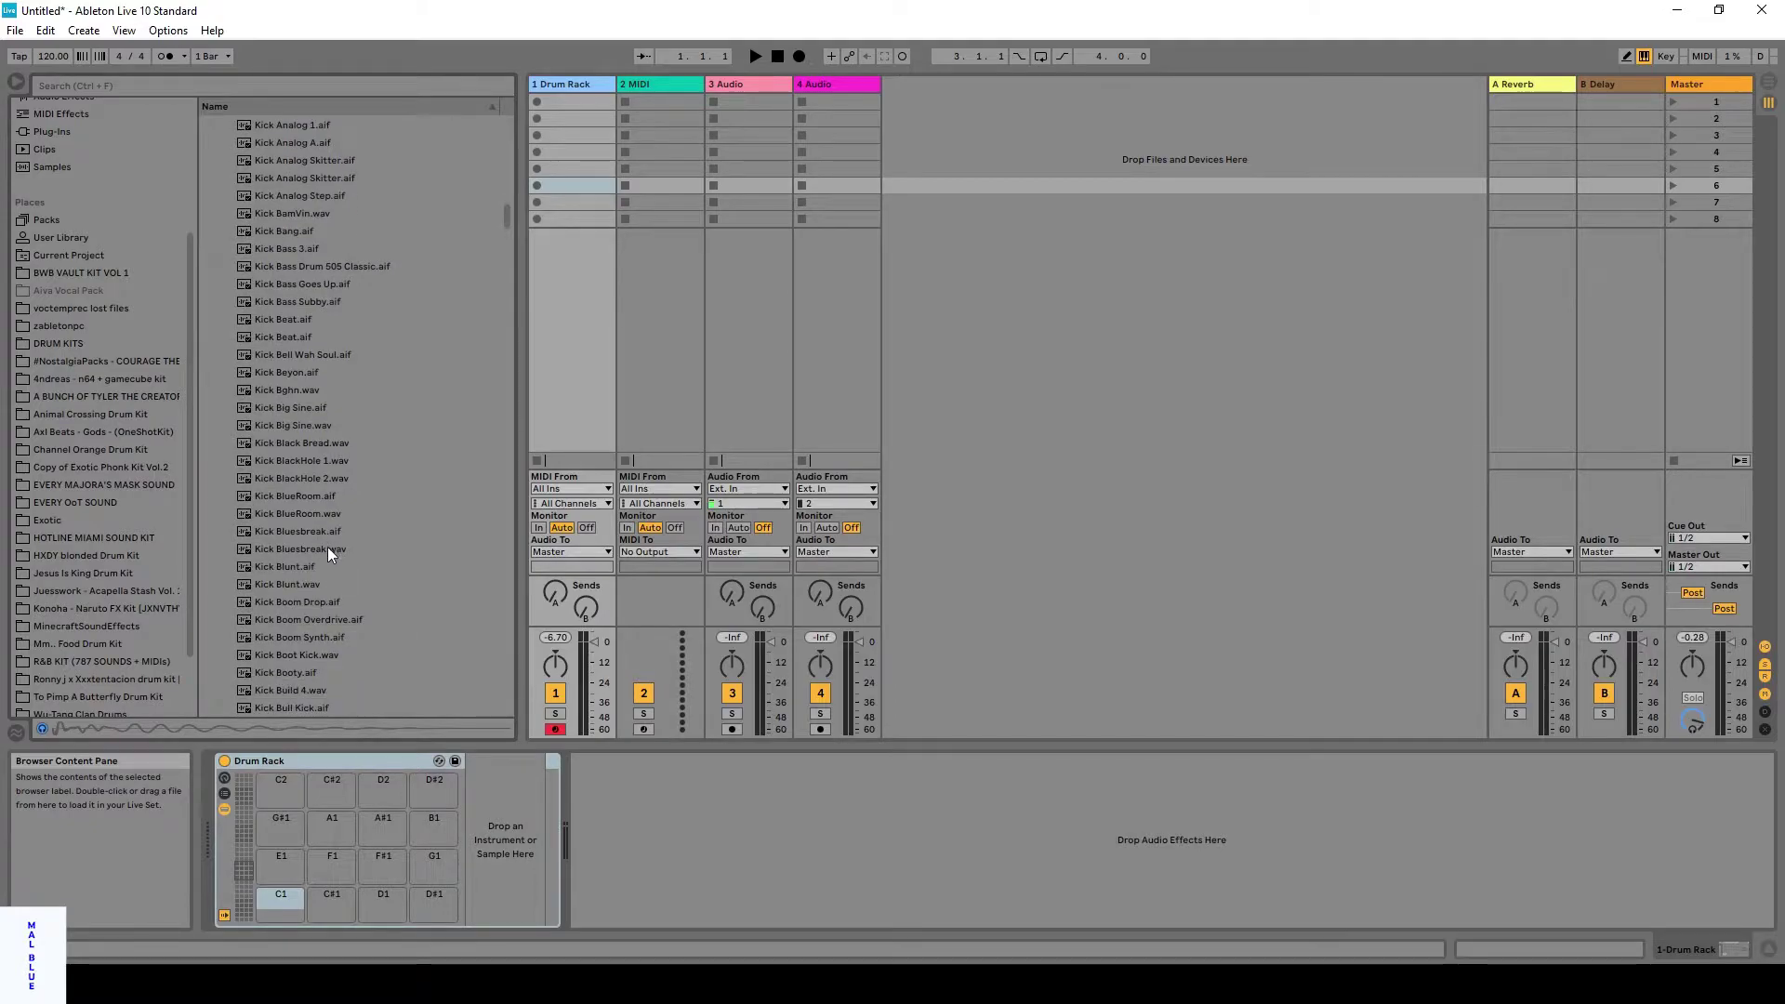
Audition the Bluesbreak and BlueRoom kicks, and place Kick BlueRoom.wav on pad C1 of the Drum Rack.
click(327, 549)
click(326, 530)
click(320, 514)
click(318, 496)
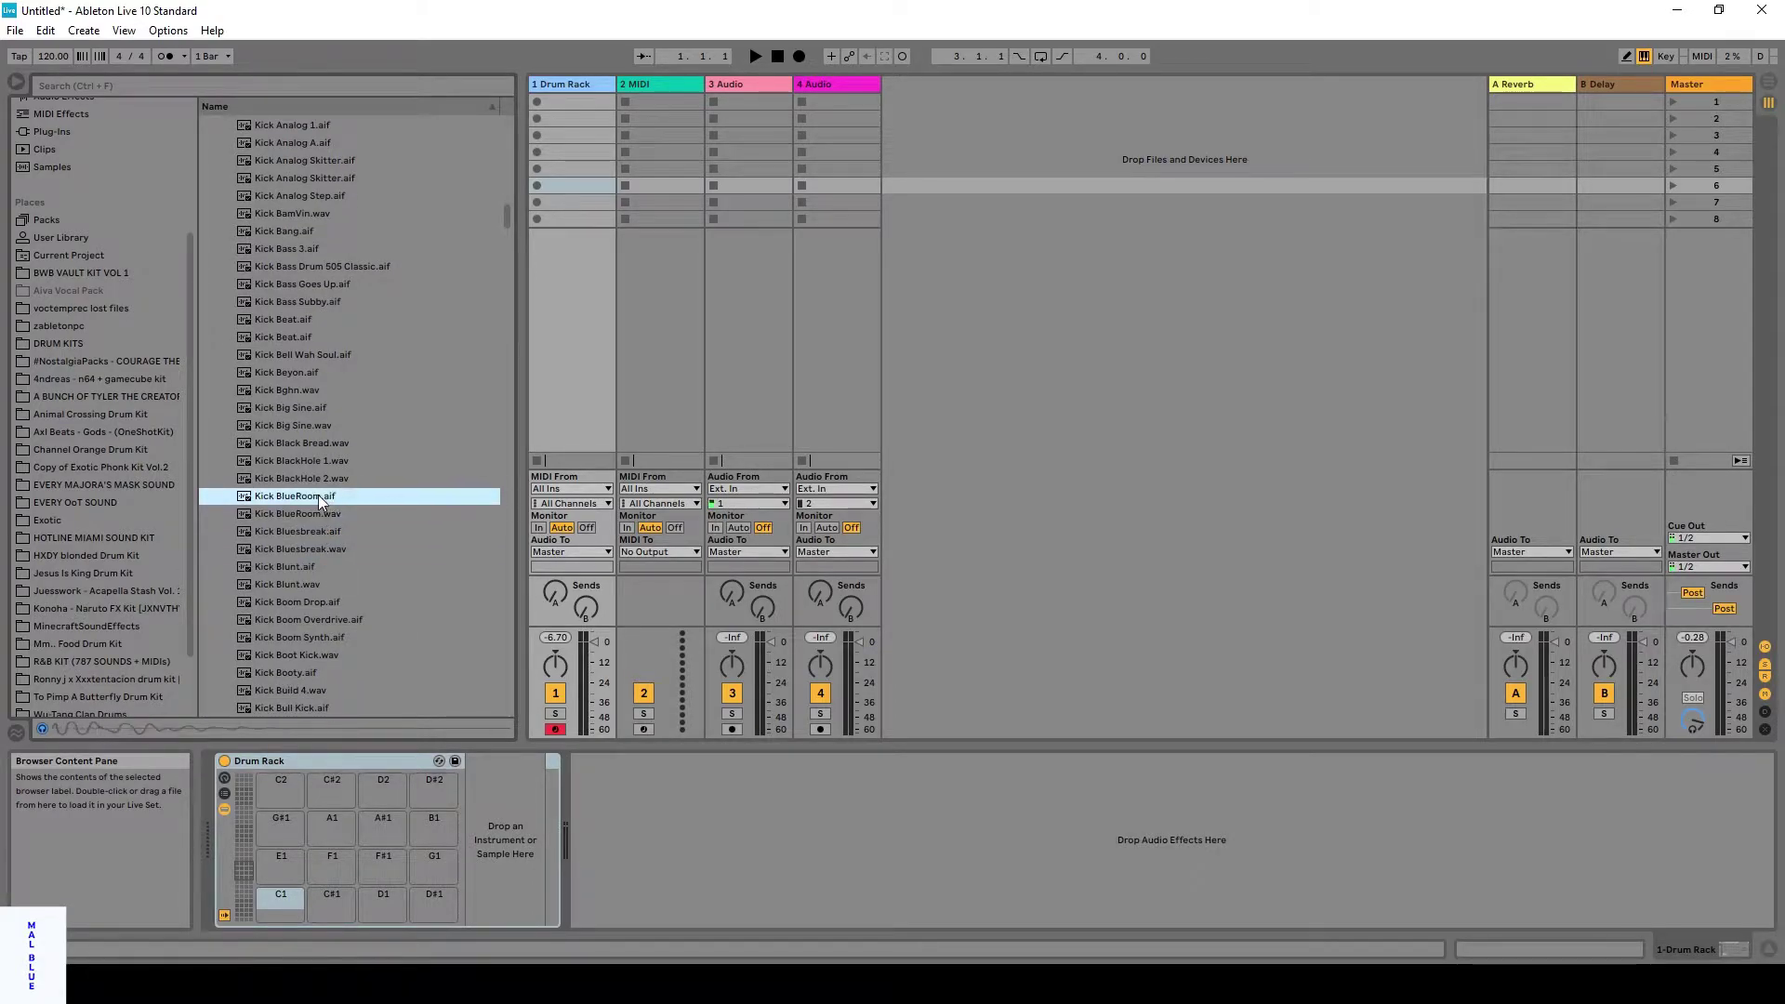
click(320, 511)
drag(314, 521, 291, 902)
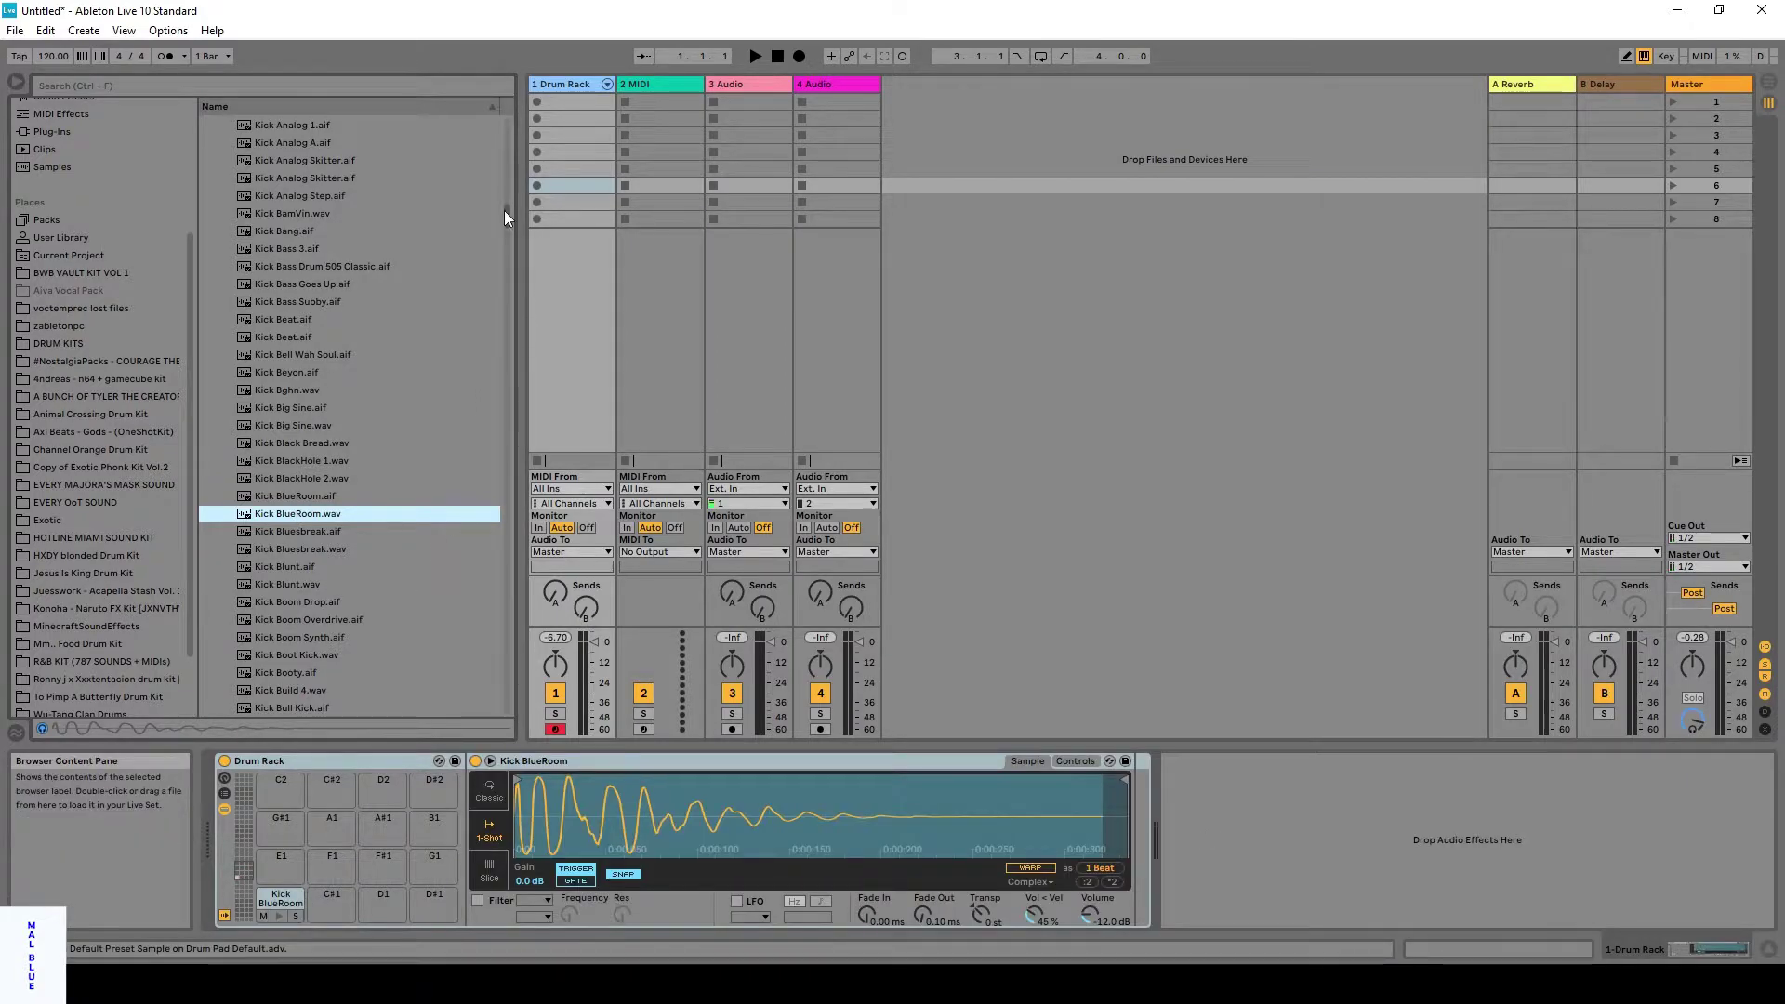
Audition samples among the Hihat drum hits and place a BlackHole hi-hat on pad E1.
drag(508, 214, 510, 125)
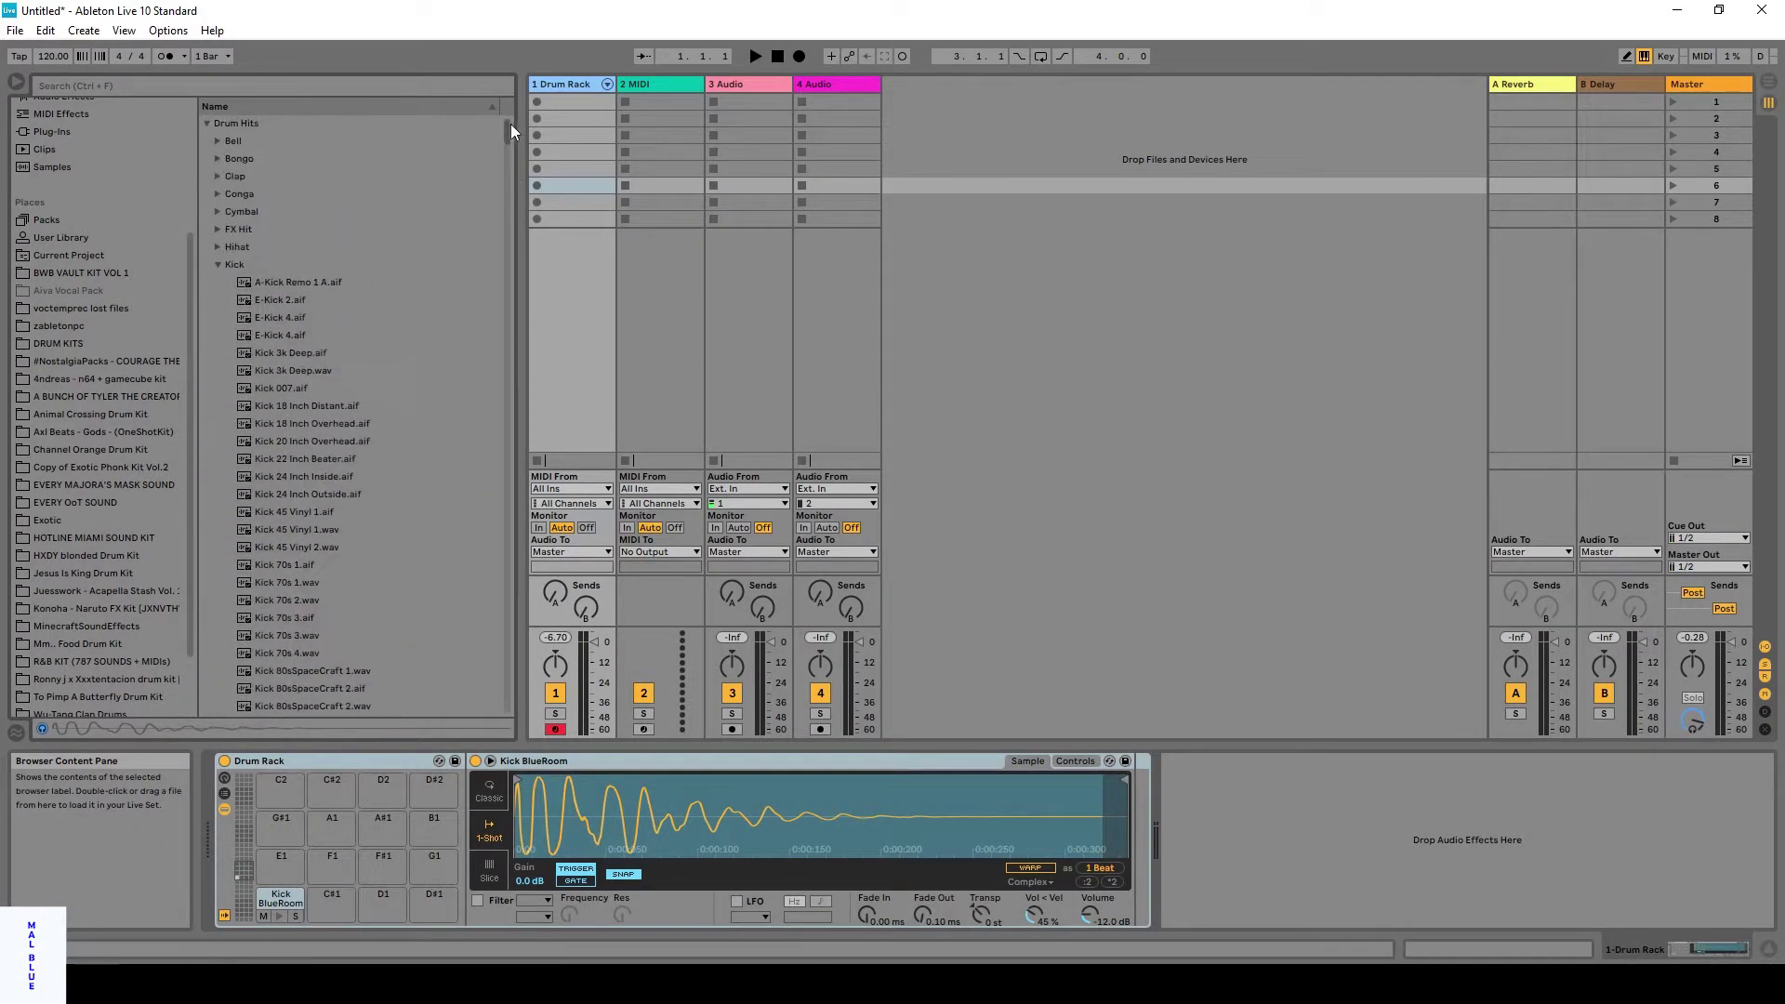
click(216, 265)
click(215, 247)
click(303, 423)
scroll(330, 484, down, 5)
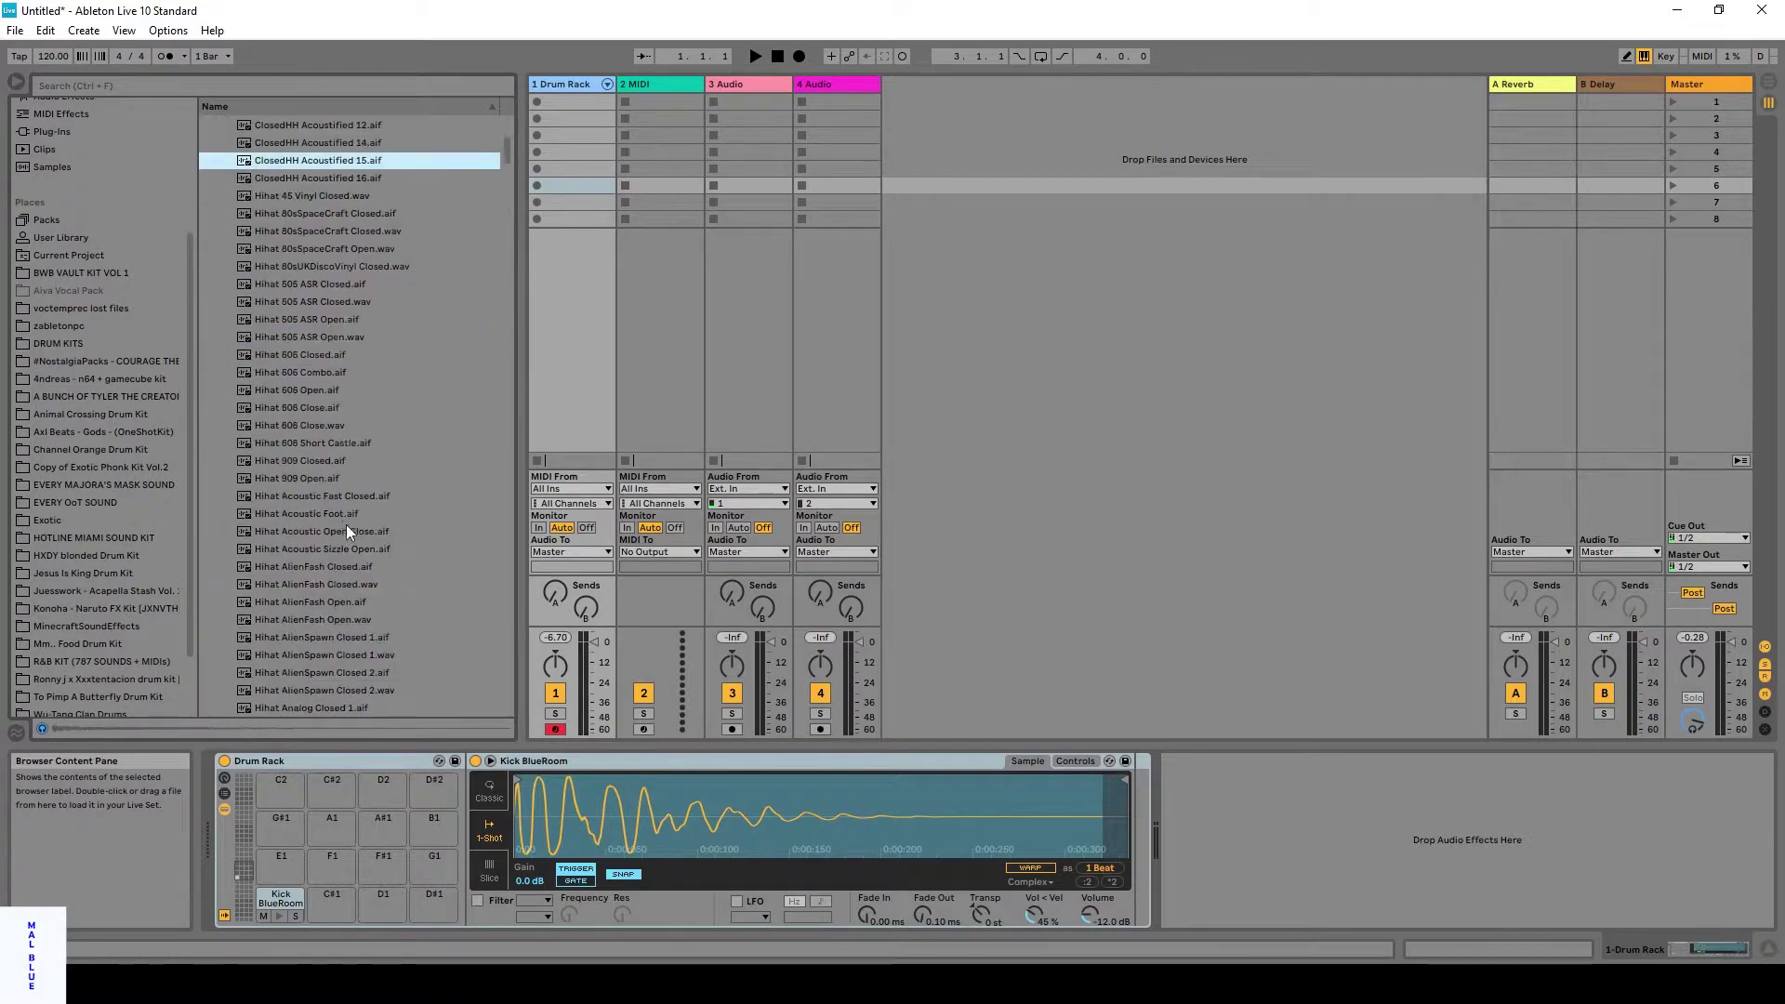
click(356, 576)
scroll(357, 590, down, 2)
click(354, 516)
drag(354, 517, 281, 864)
Place the Hihat Bluesbreak Open sample on pad G#1 of the Drum Rack.
click(362, 639)
scroll(363, 639, down, 2)
drag(362, 581, 281, 827)
Audition further hi-hats and place Hihat Acoustic Open Close on pad C2.
click(380, 689)
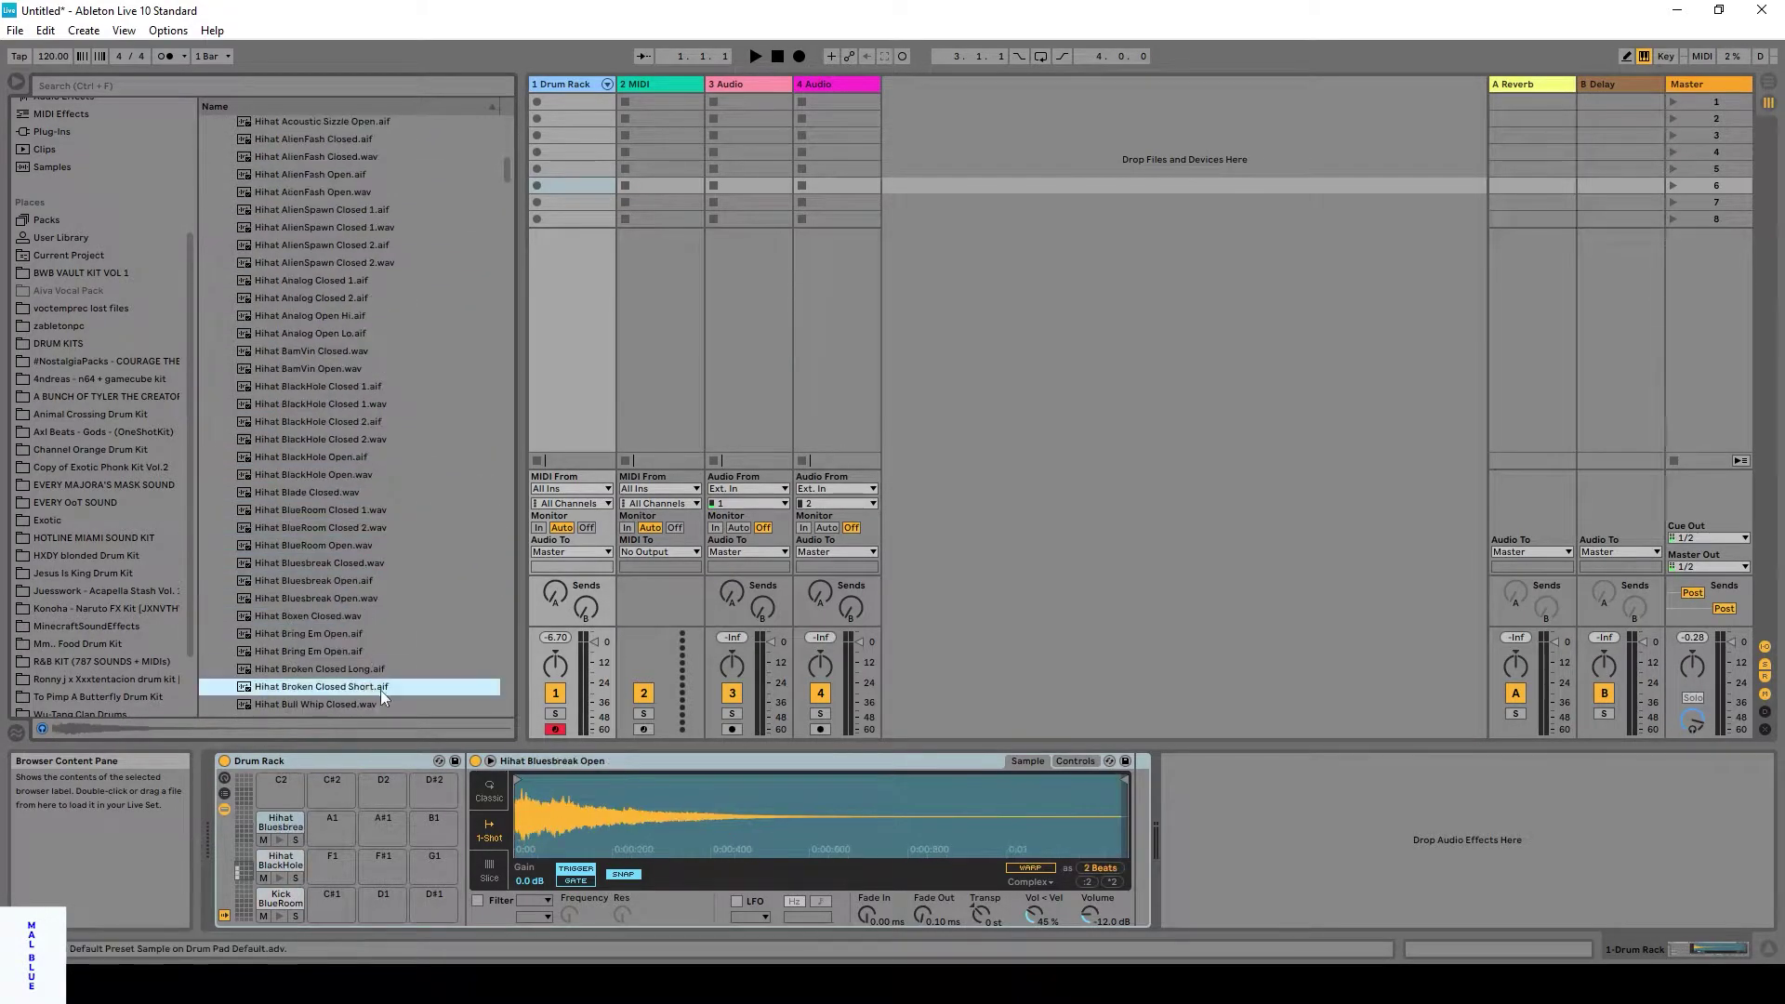
scroll(372, 595, up, 5)
click(454, 438)
drag(454, 438, 281, 788)
Place the Snare 3k Hiss.aif sample from the Snare drum hits on pad C#2.
click(216, 247)
click(216, 351)
click(286, 489)
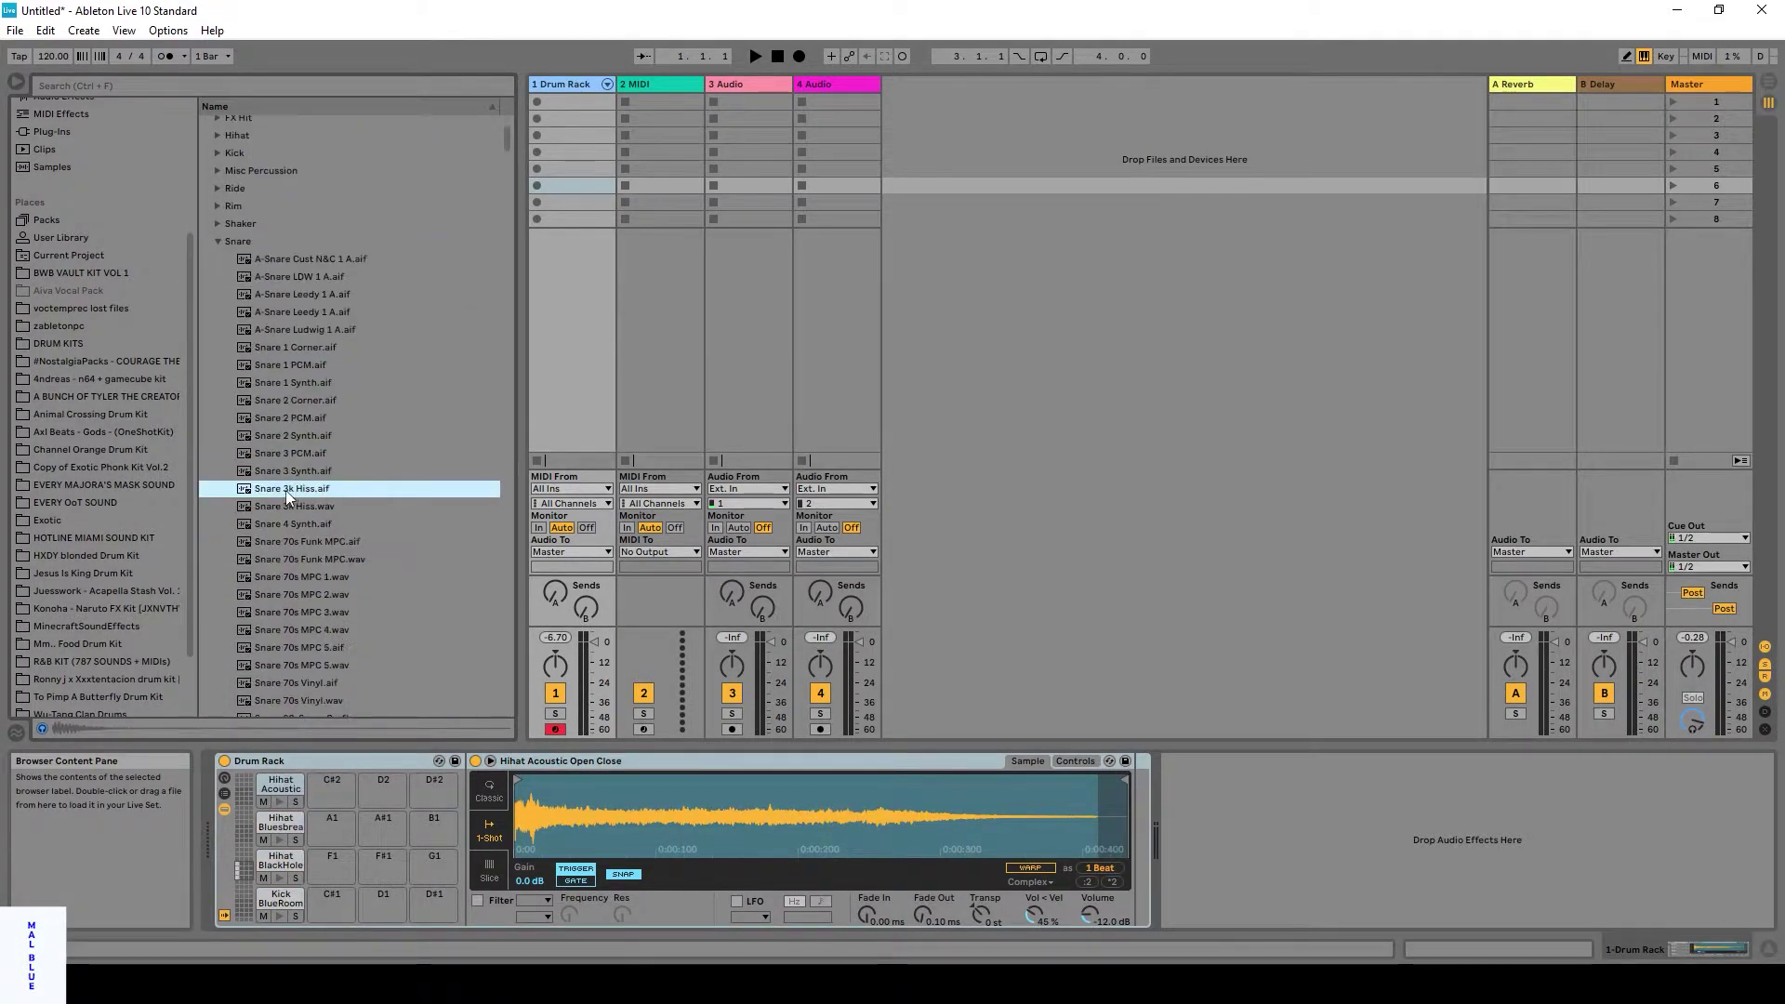
drag(286, 489, 332, 788)
Audition samples among the Rim drum hits and place Rim Lofi Clack on pad A1.
click(218, 205)
click(296, 418)
click(314, 683)
scroll(316, 683, down, 2)
click(330, 680)
scroll(332, 690, down, 6)
drag(327, 613, 332, 827)
Browse the Tom drum hits and audition several tom samples.
scroll(306, 558, up, 10)
click(218, 317)
click(217, 405)
scroll(318, 520, down, 3)
click(317, 542)
scroll(318, 521, down, 2)
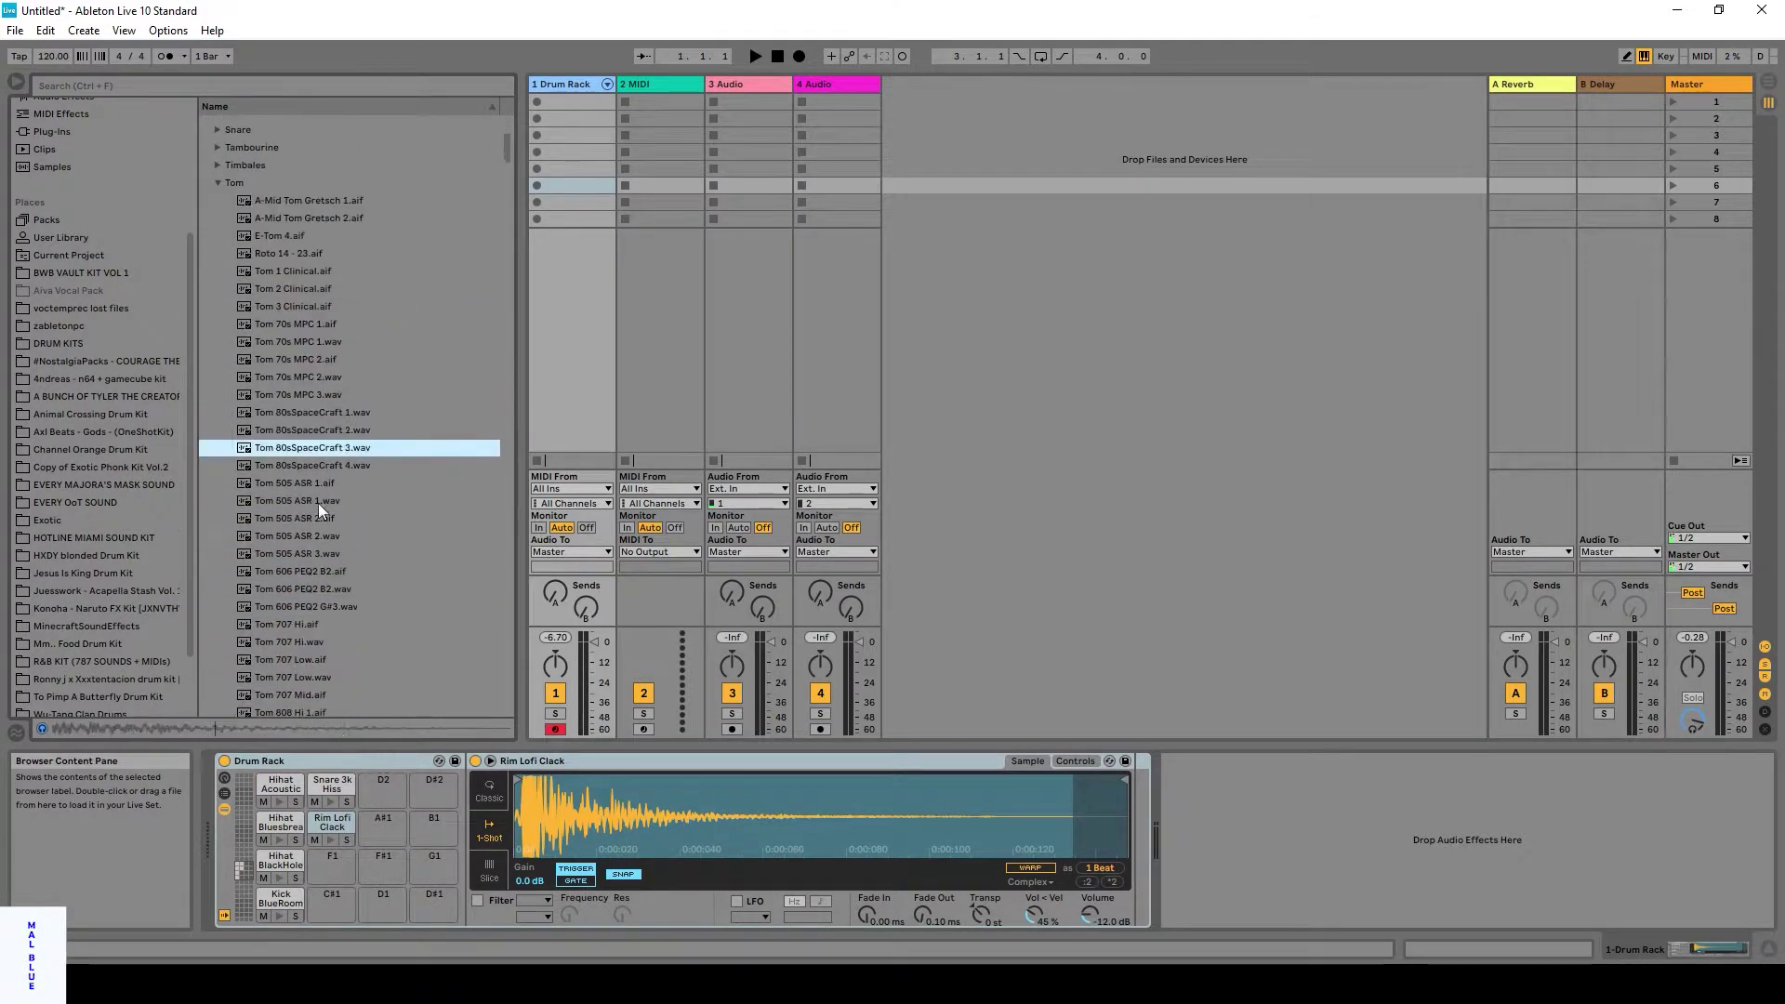
click(353, 623)
click(302, 482)
right_click(316, 604)
click(366, 727)
scroll(339, 651, down, 6)
click(329, 643)
scroll(354, 595, down, 8)
Place a Tom-SessionDry12 sample on pad A#1 and a Tom-SessionDry16 sample on pad F#1.
click(399, 512)
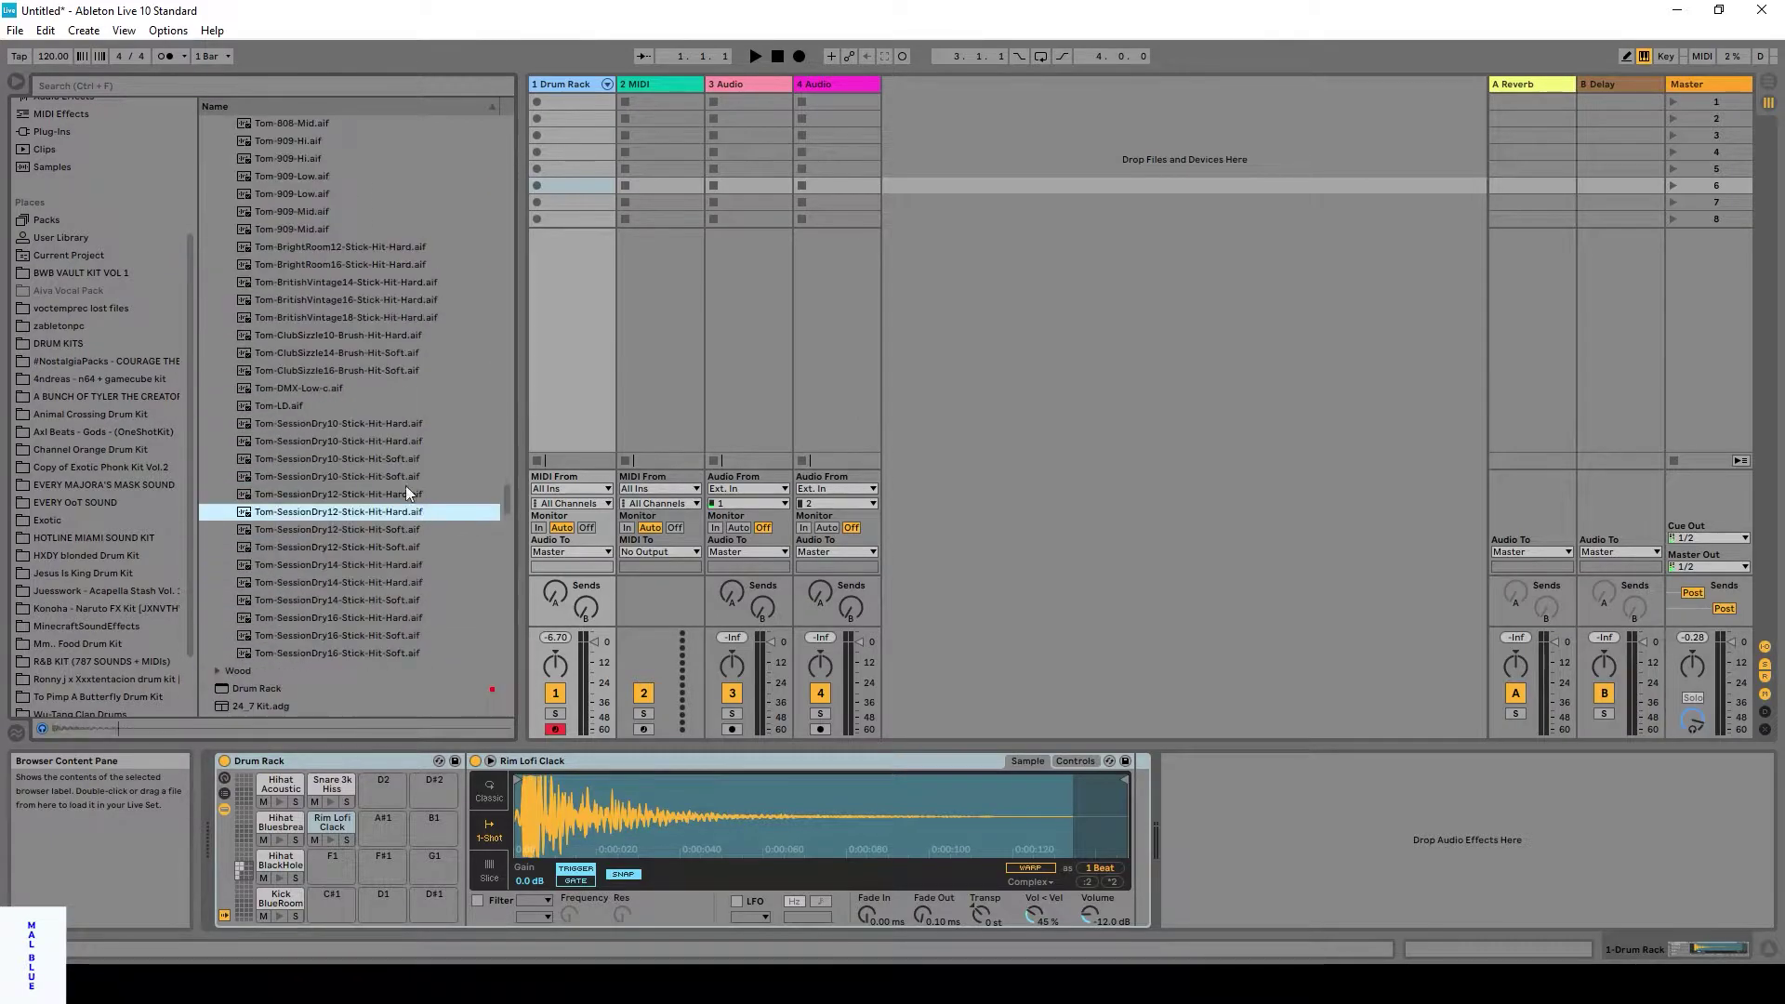
click(376, 440)
click(376, 511)
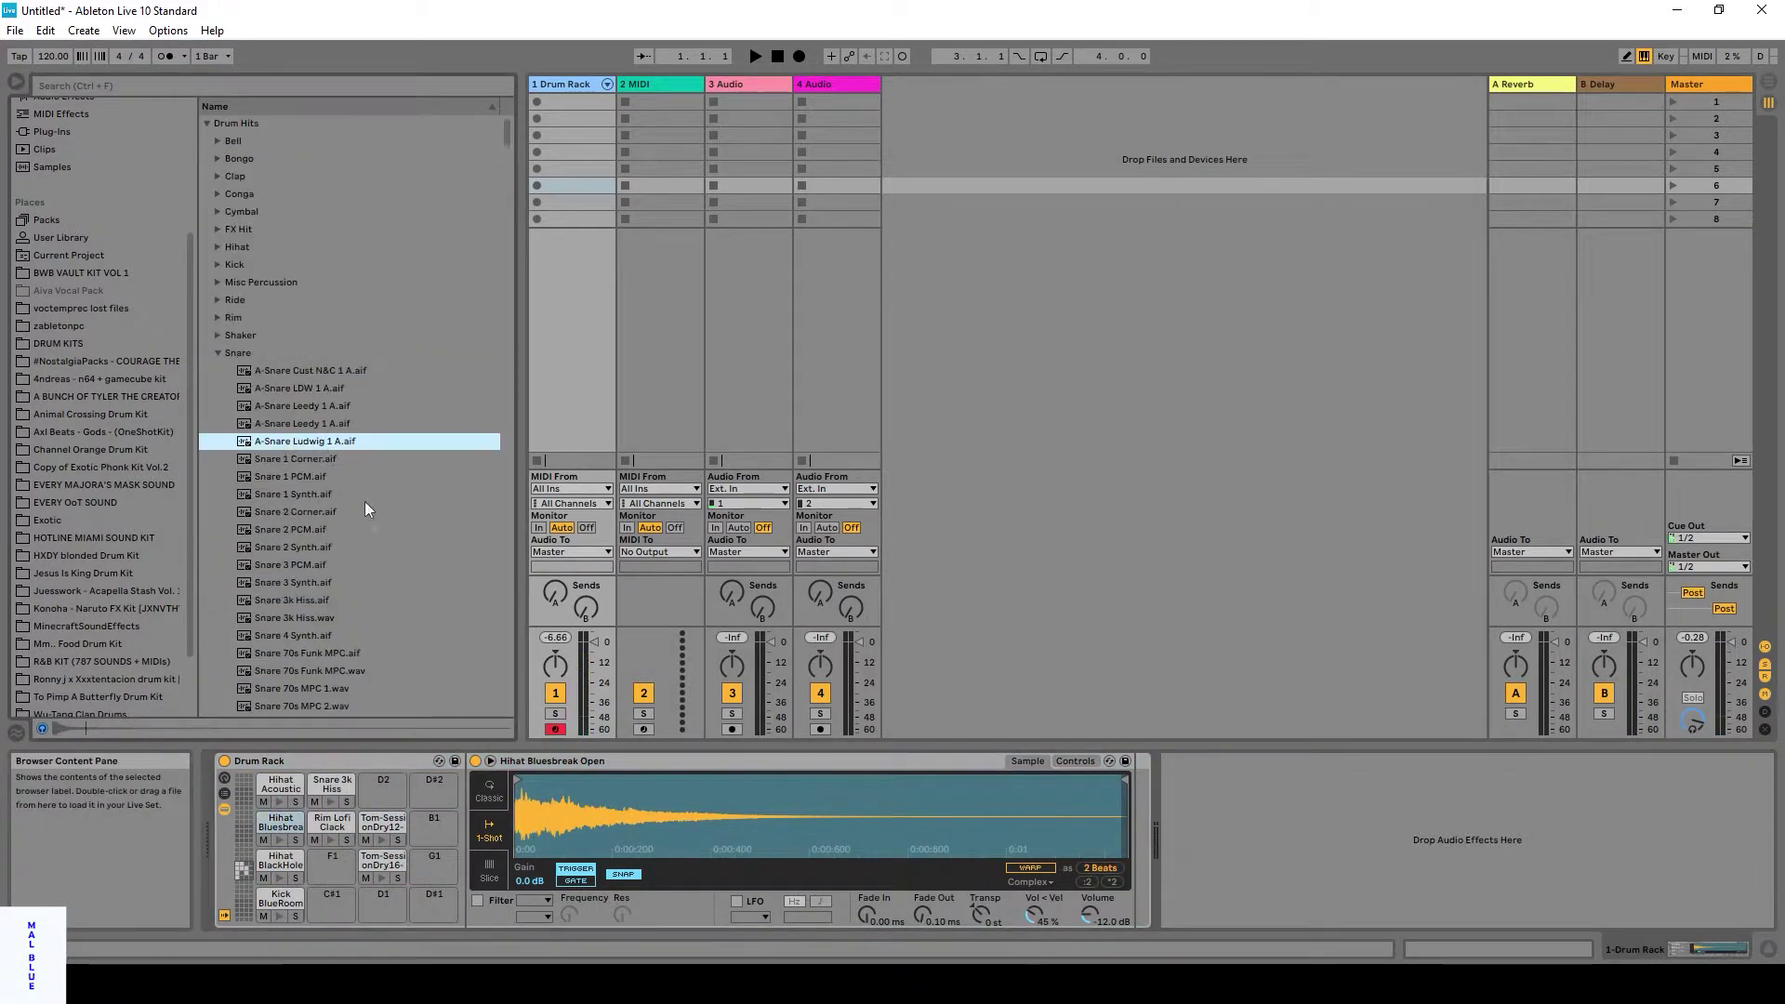
Replace the snare on pad C#2 with the A-Snare Leedy 1 A sample.
click(320, 654)
drag(311, 423, 328, 803)
Audition crashes among the Cymbal drum hits and place Crash-SessionDry16-Stick-Hit-Hard on pad D#2.
click(219, 353)
click(219, 211)
click(344, 334)
click(348, 423)
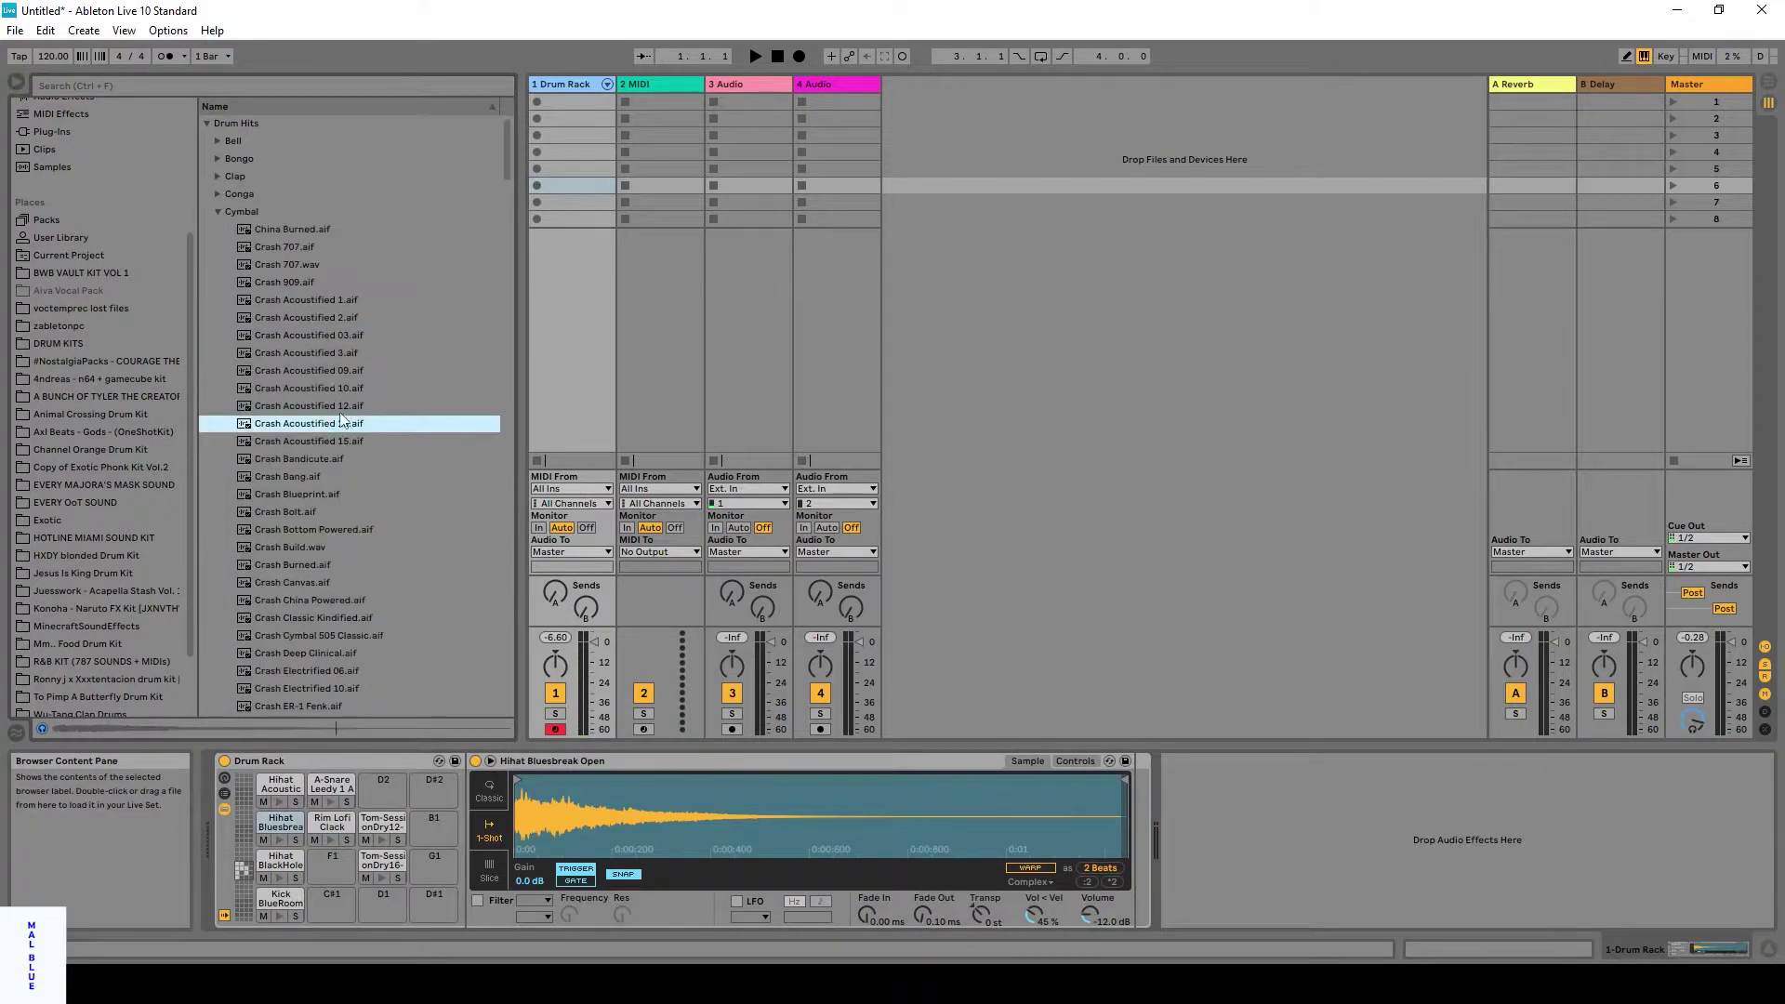
click(348, 353)
click(347, 407)
scroll(349, 423, down, 11)
click(355, 581)
click(356, 564)
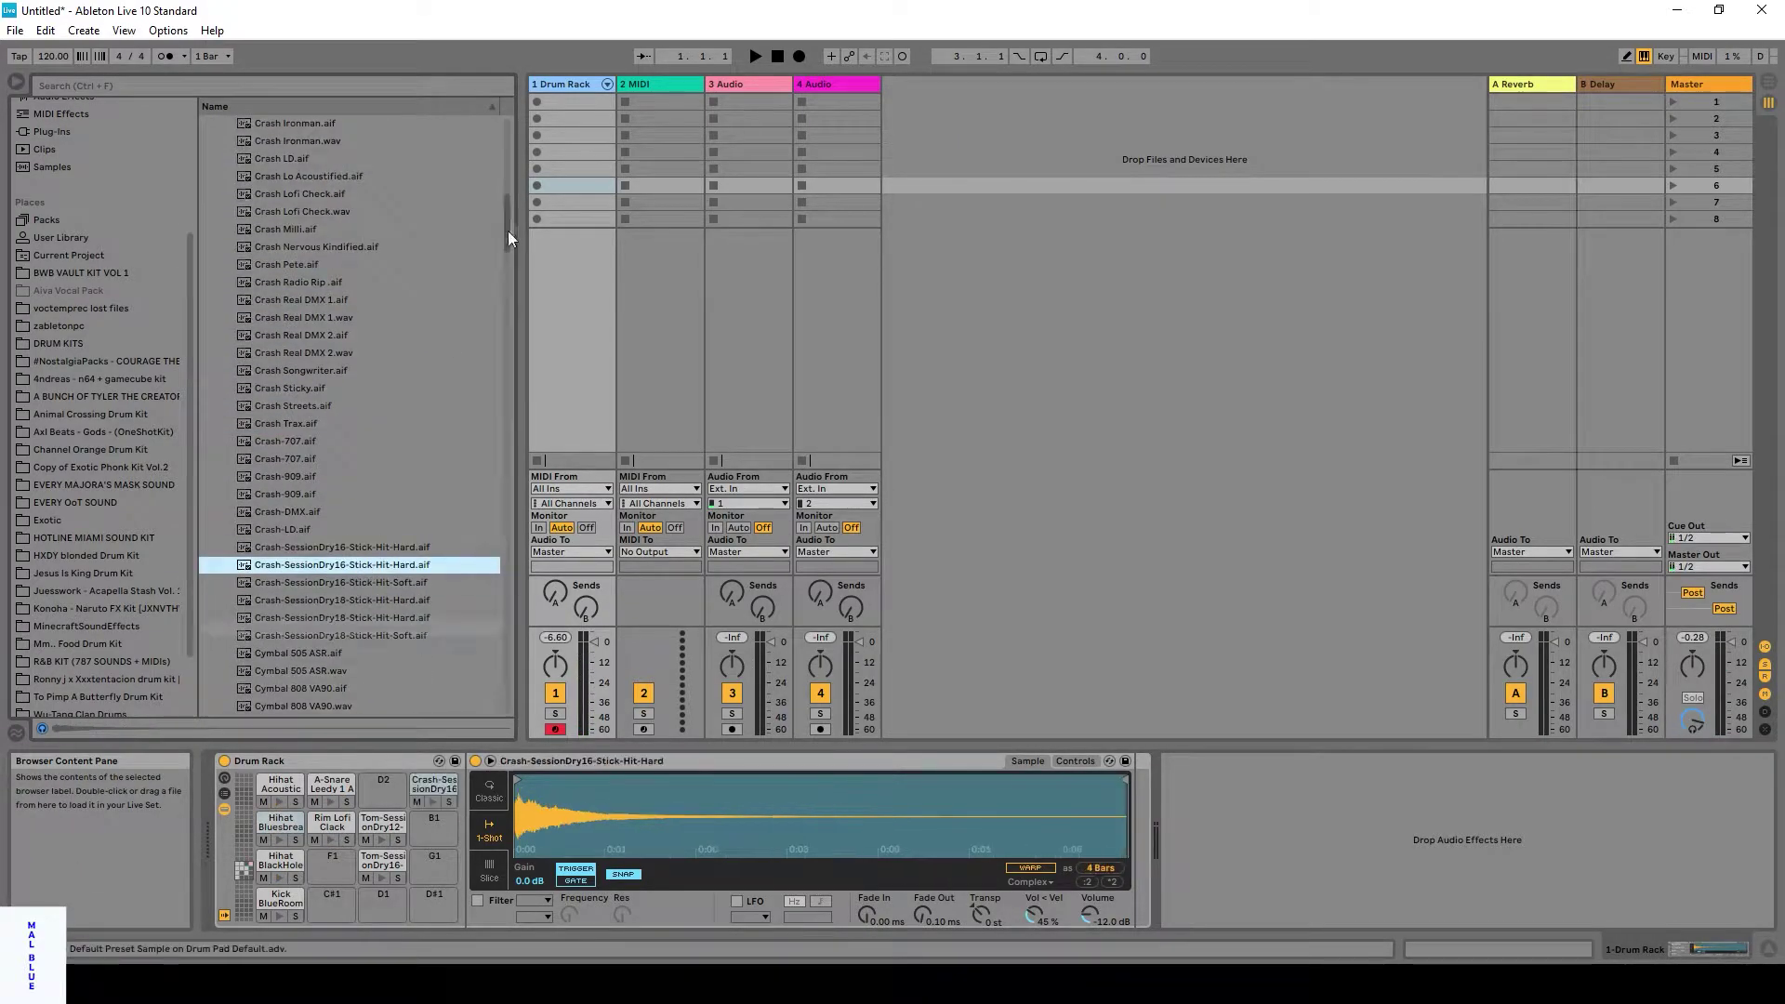
scroll(507, 232, down, 12)
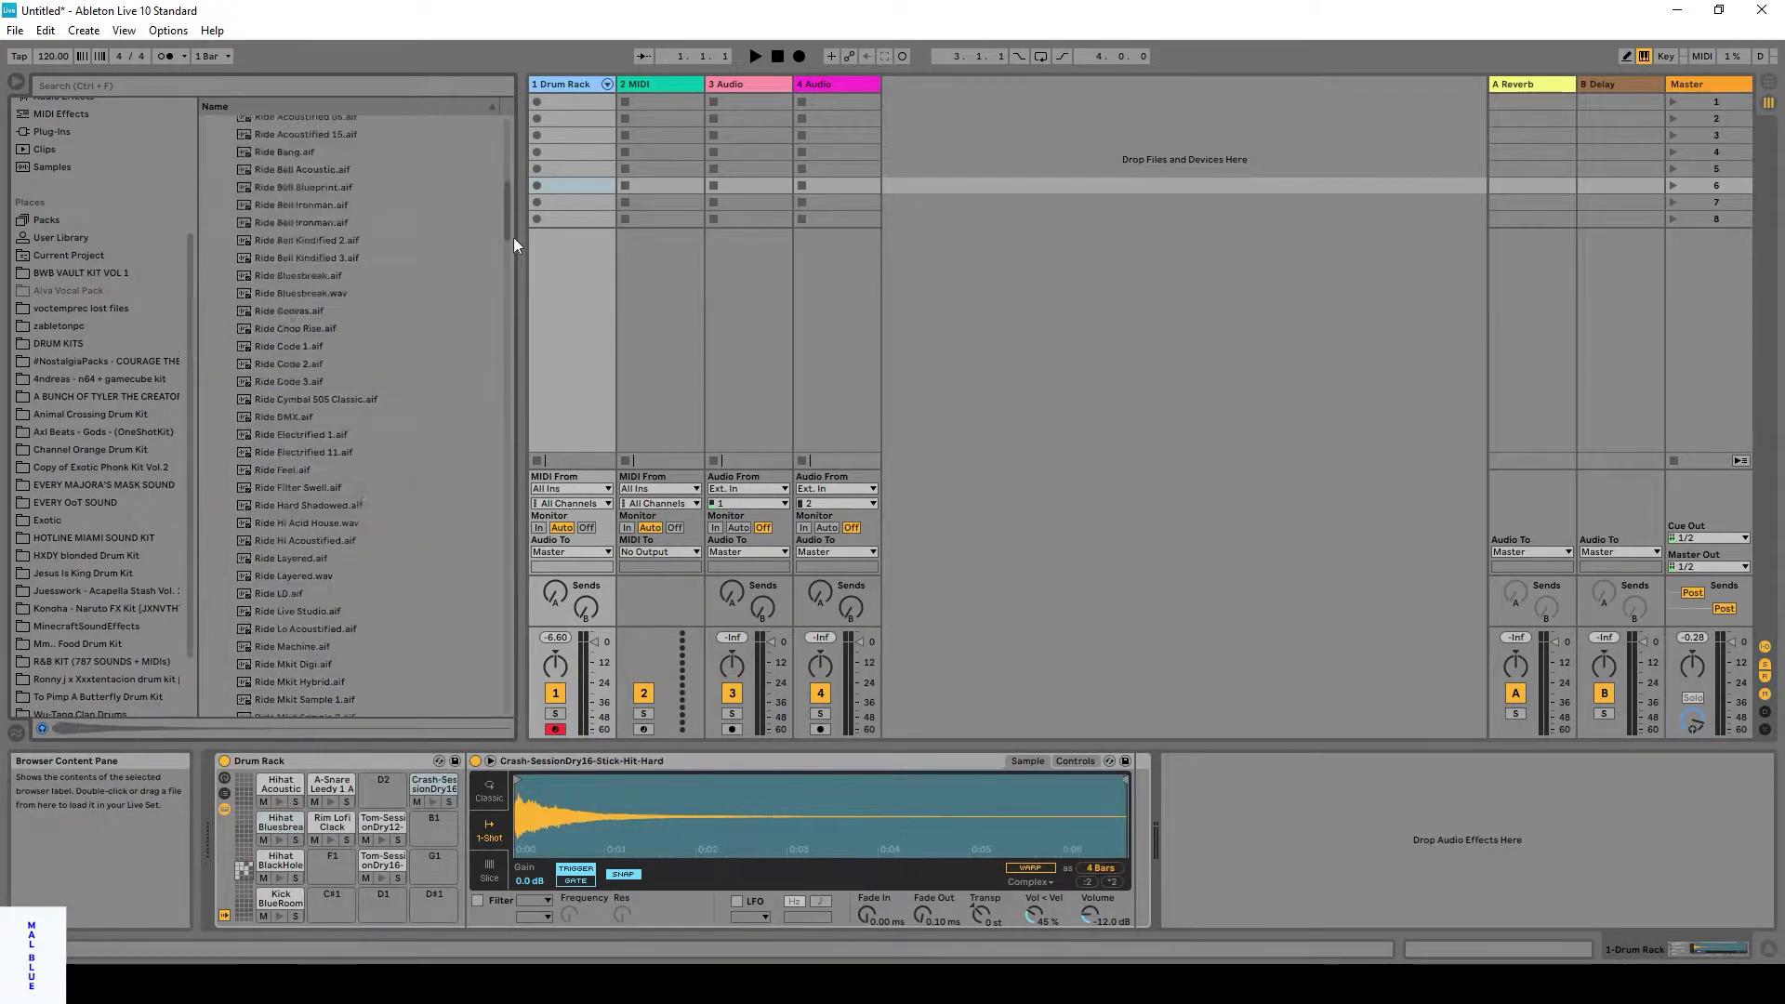
Place Ride-SessionDry-Stick-Mid-Hard on pad B1 and Ride-SessionDry-Stick-Mid-Soft on pad G1.
click(375, 381)
drag(354, 469, 433, 822)
drag(335, 521, 433, 860)
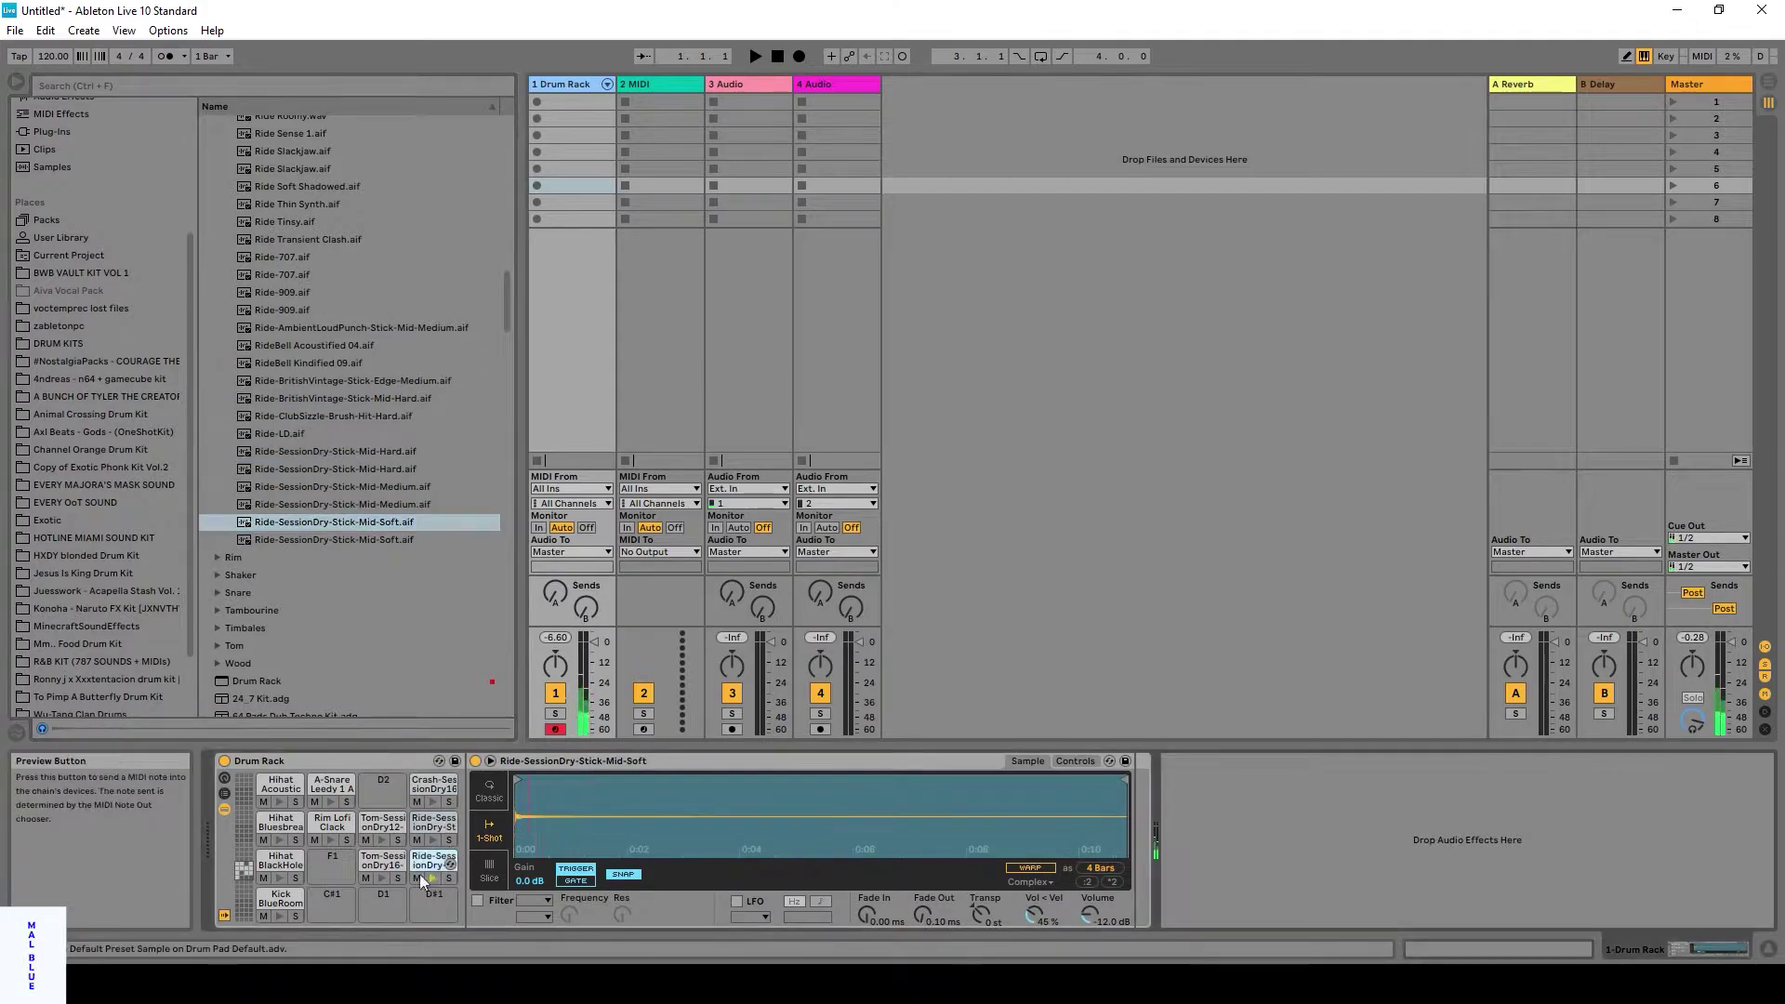
Replace the rim sound on pad A1 with SideStick Acoustified 13 from the Rim drum hits.
click(216, 557)
scroll(331, 583, down, 10)
click(316, 540)
drag(316, 540, 332, 822)
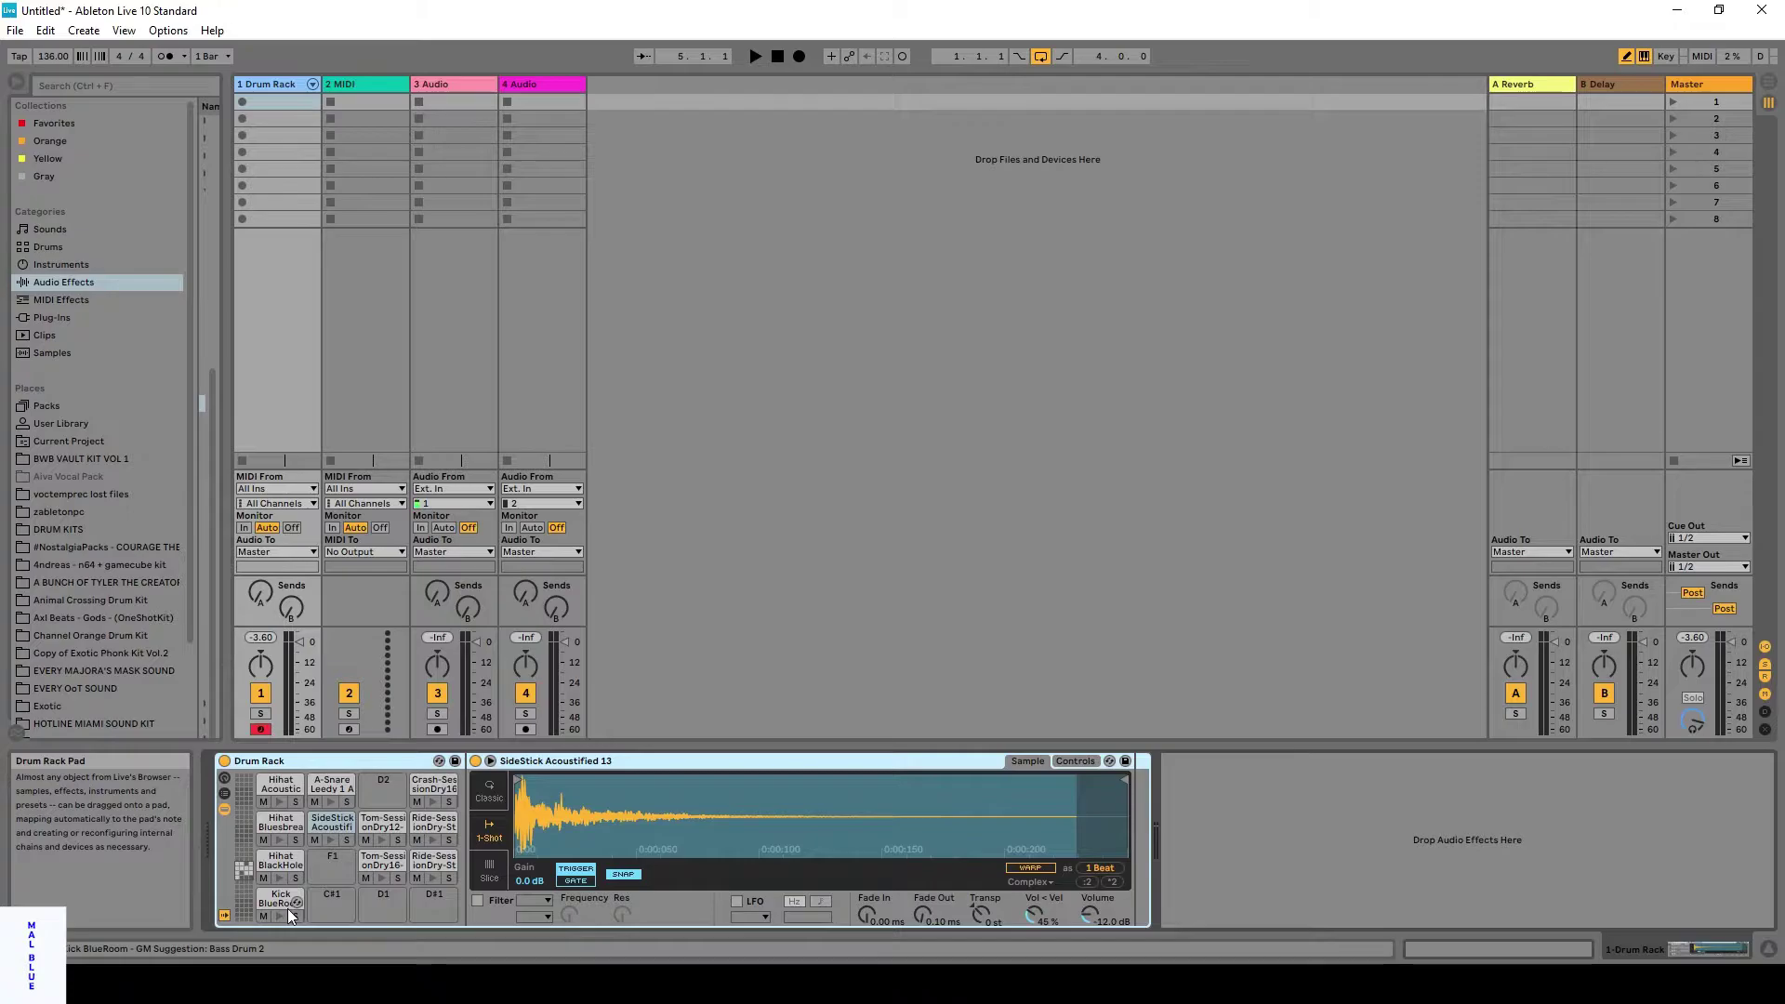
Preview the kick, hi-hat, snare, side stick, tom, ride and crash pads of the Drum Rack.
click(277, 915)
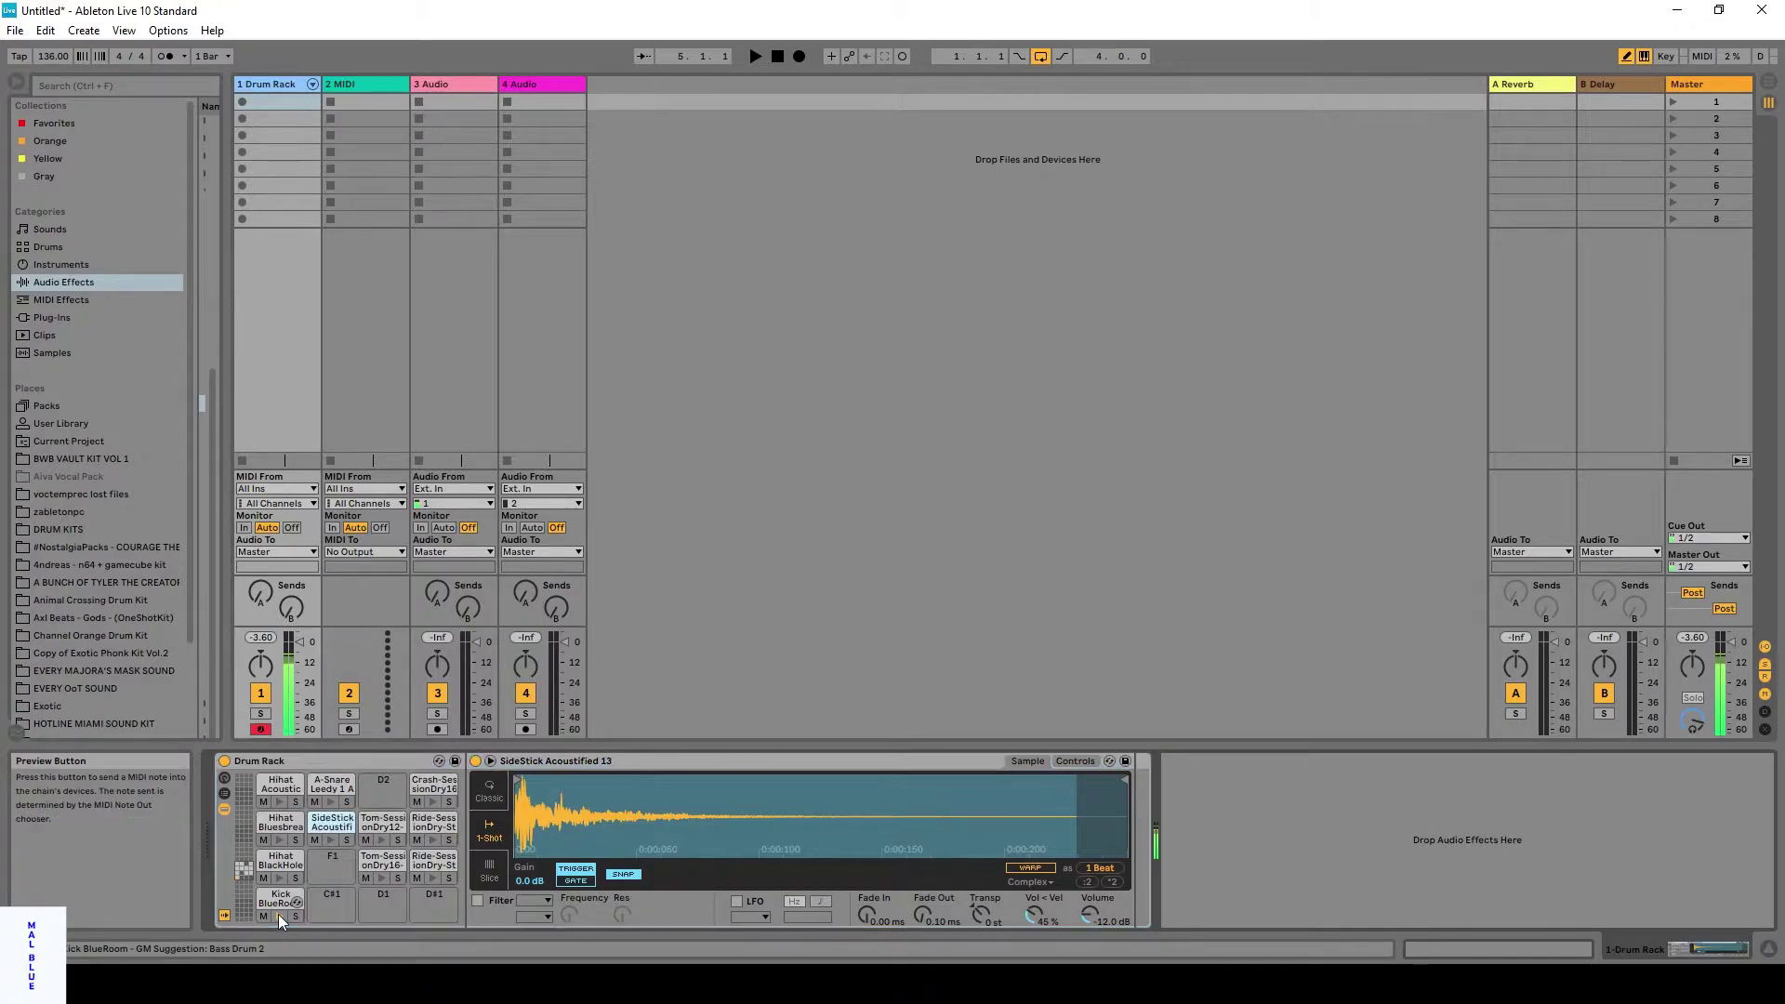
click(279, 840)
click(281, 838)
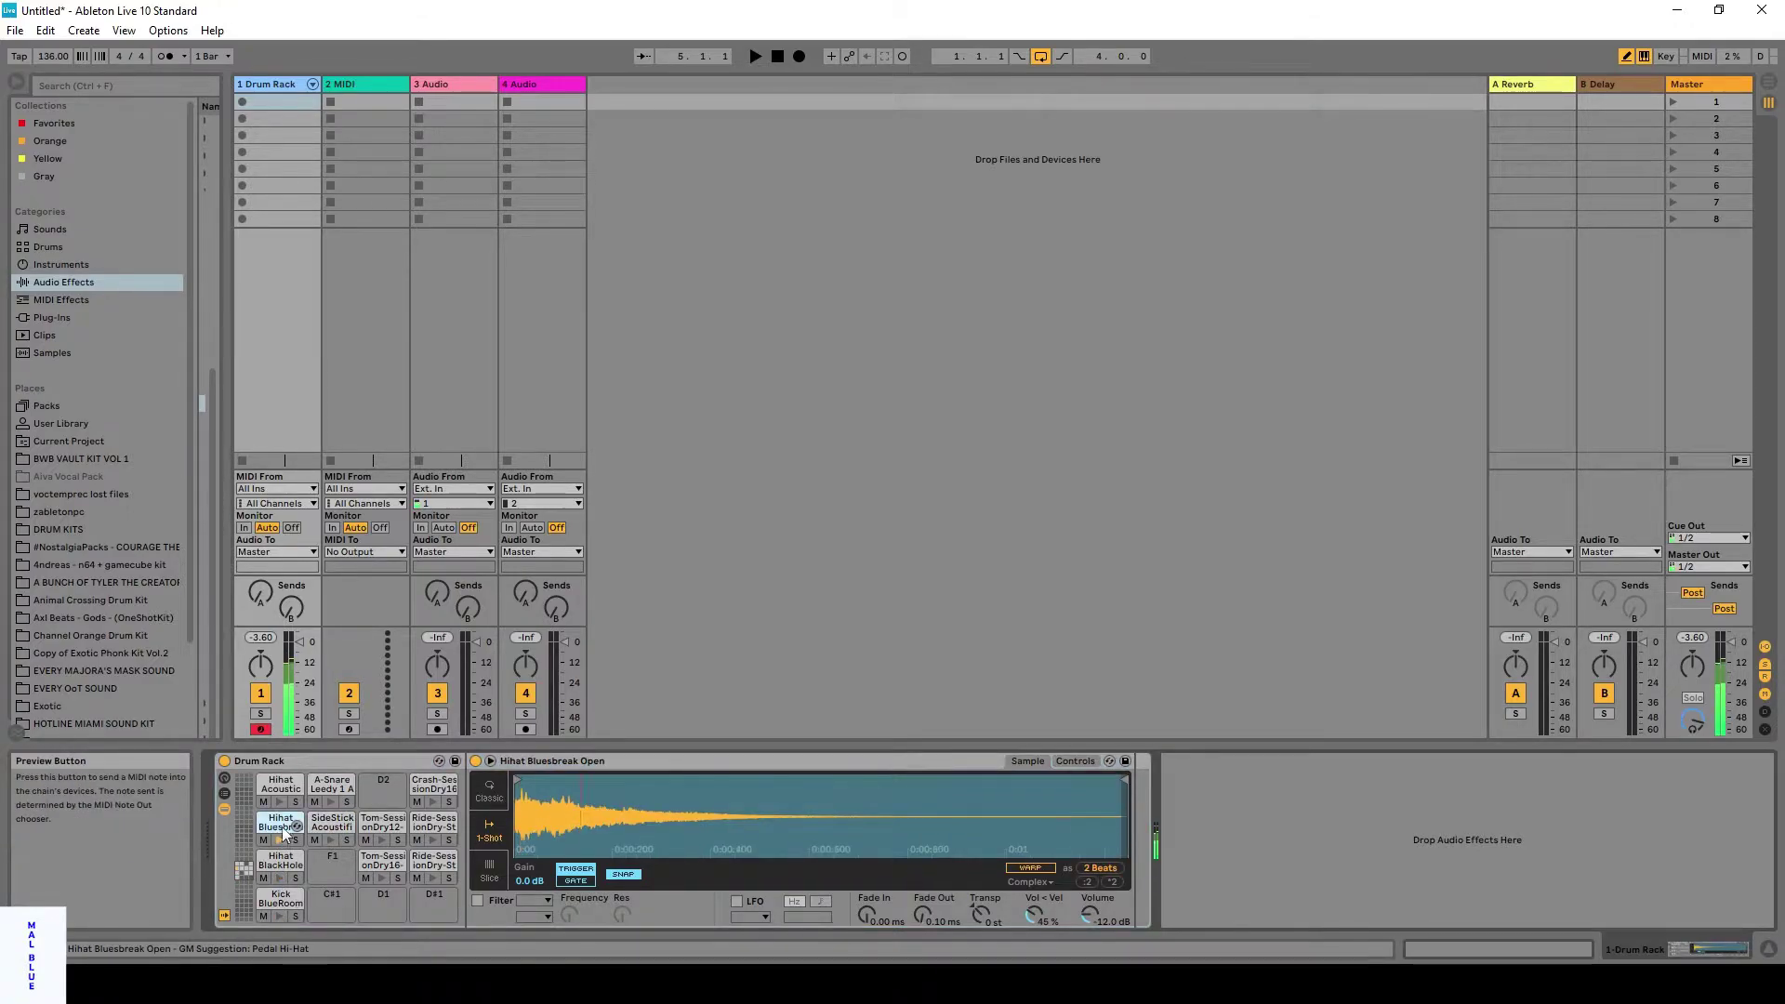
click(331, 801)
click(335, 835)
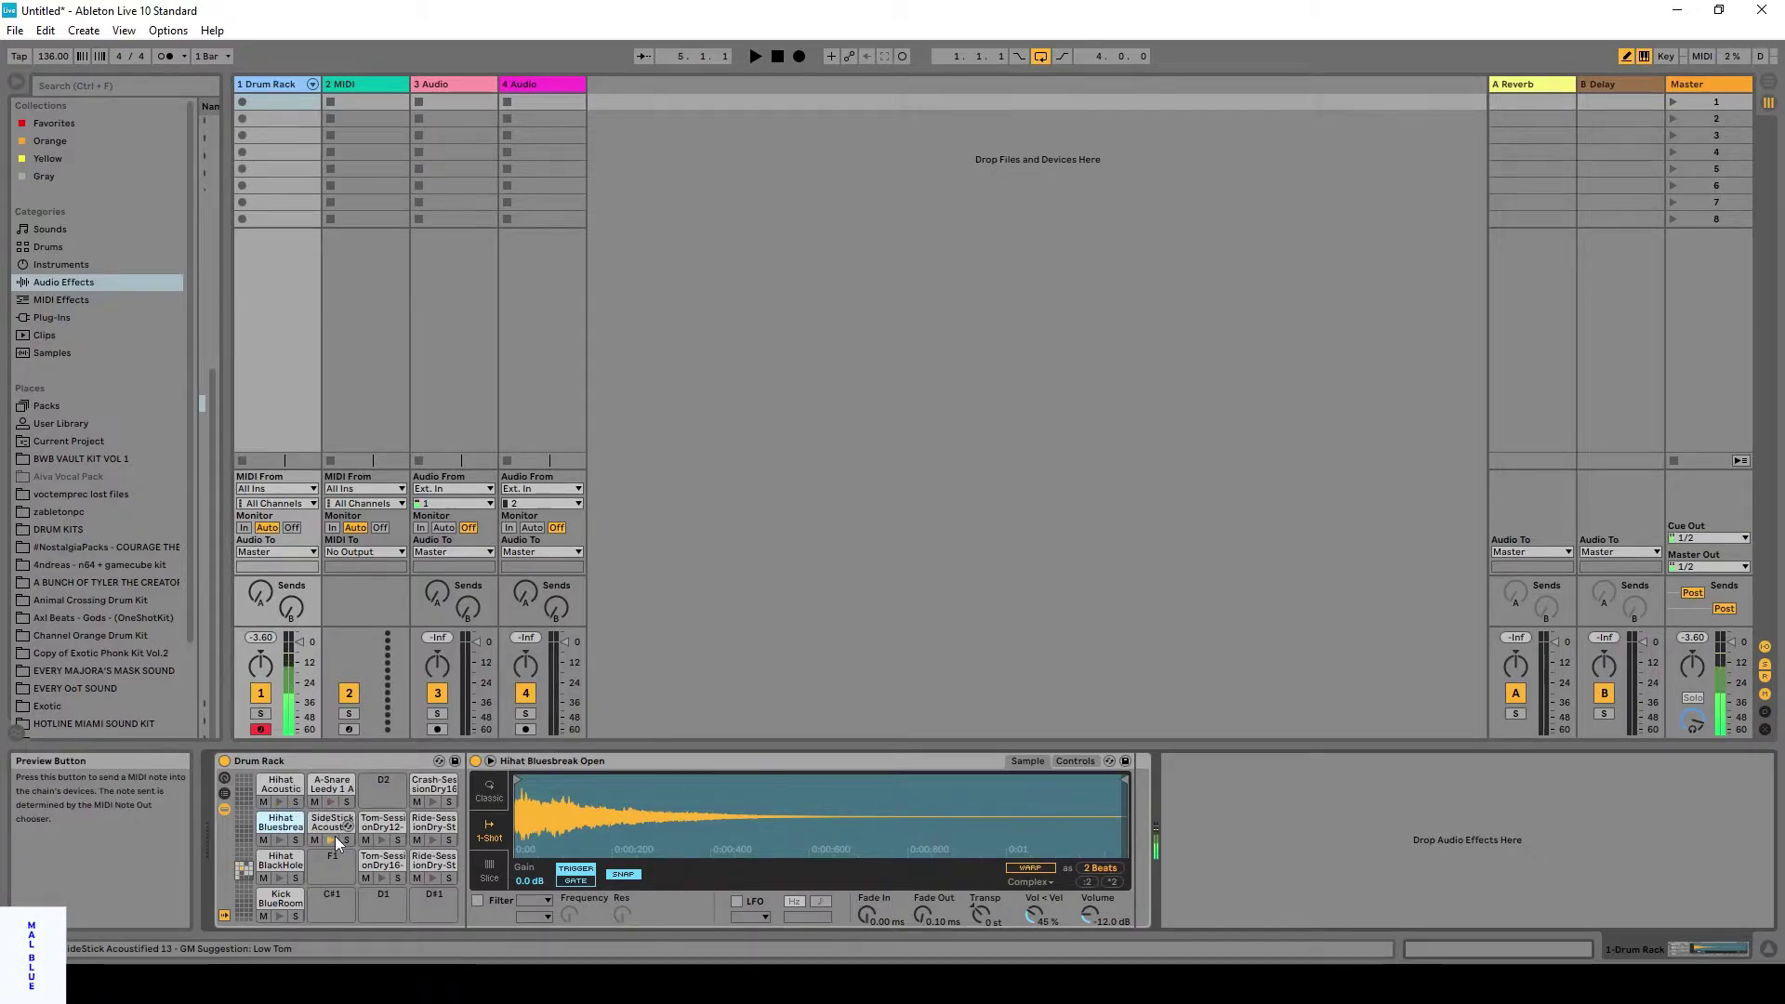
click(382, 881)
click(433, 881)
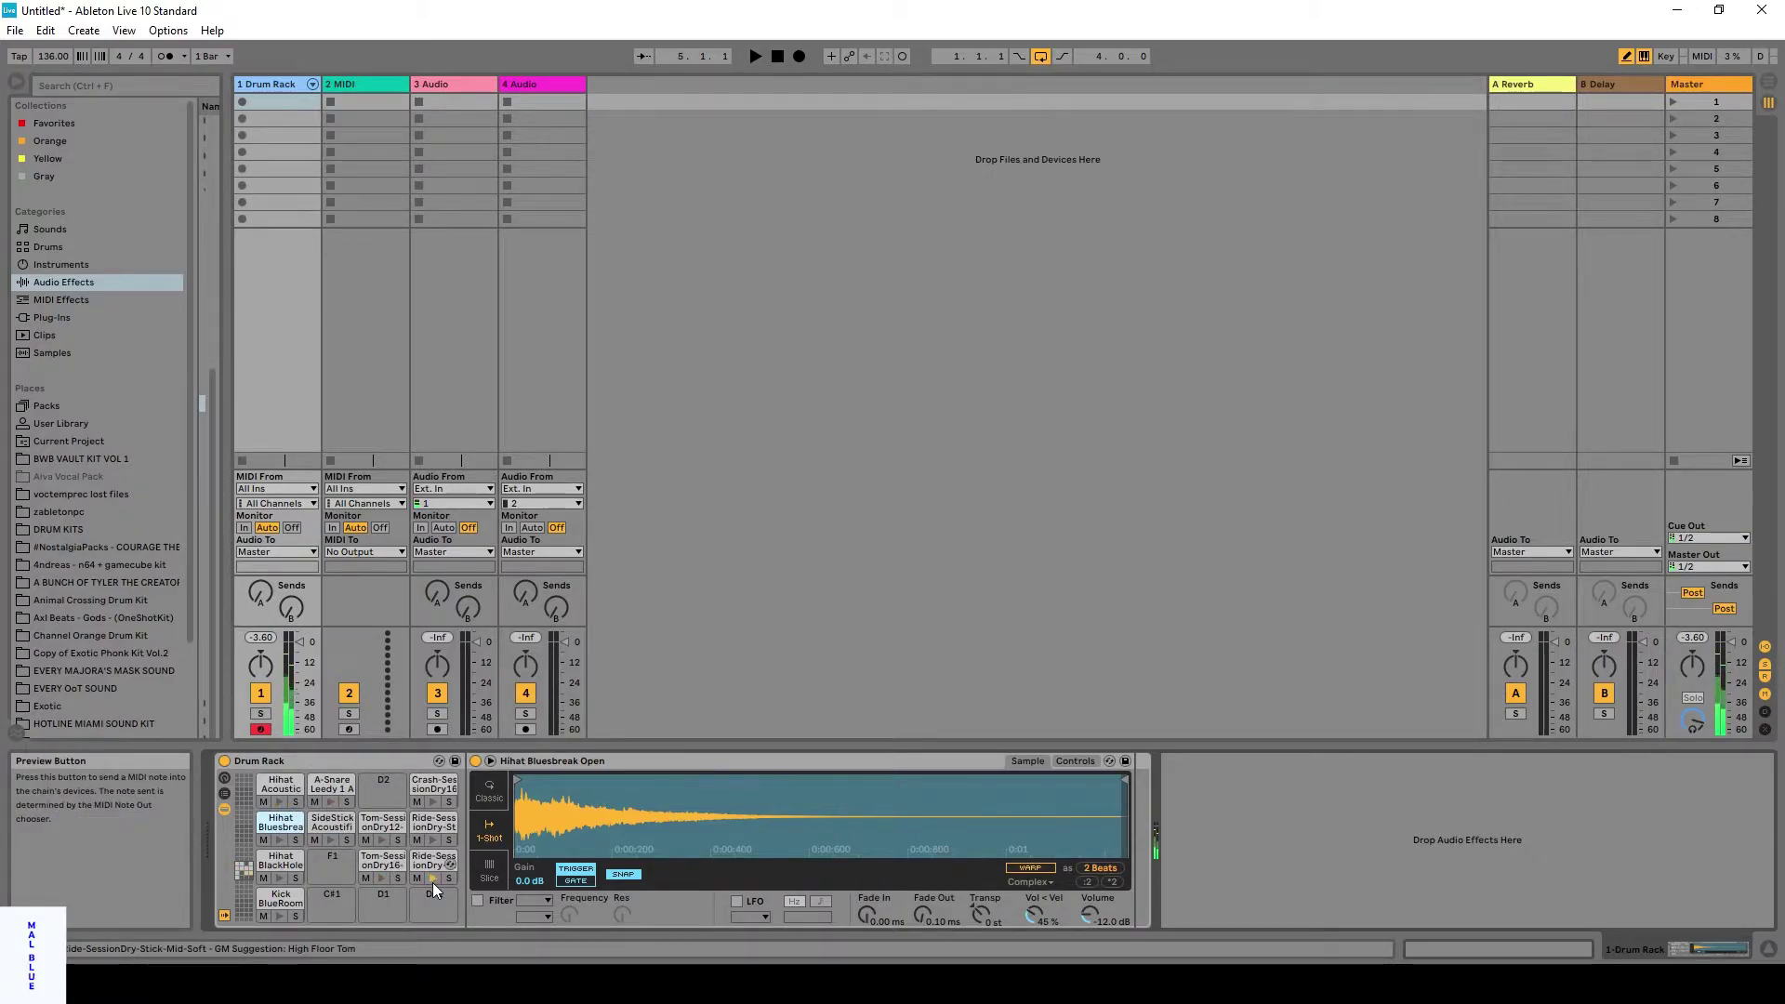
click(433, 834)
click(433, 803)
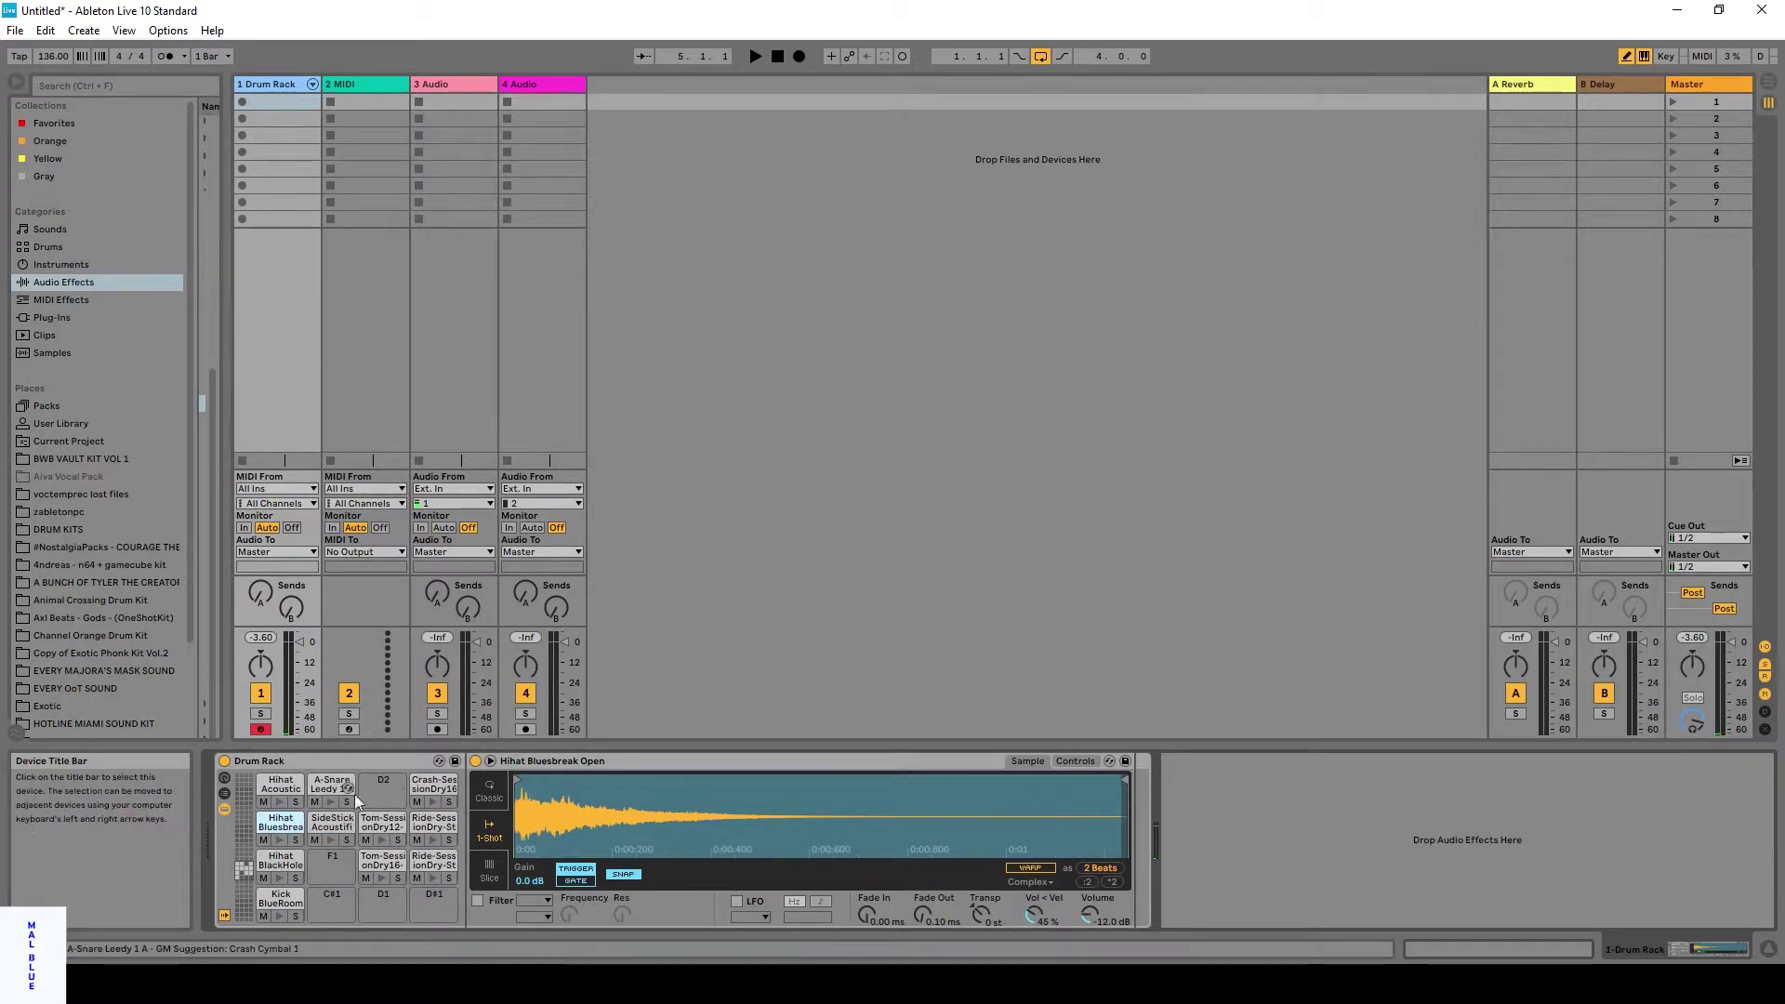
Widen the browser and add the Drum Buss preset Transient Shift Decay after the Drum Rack.
drag(223, 381, 447, 376)
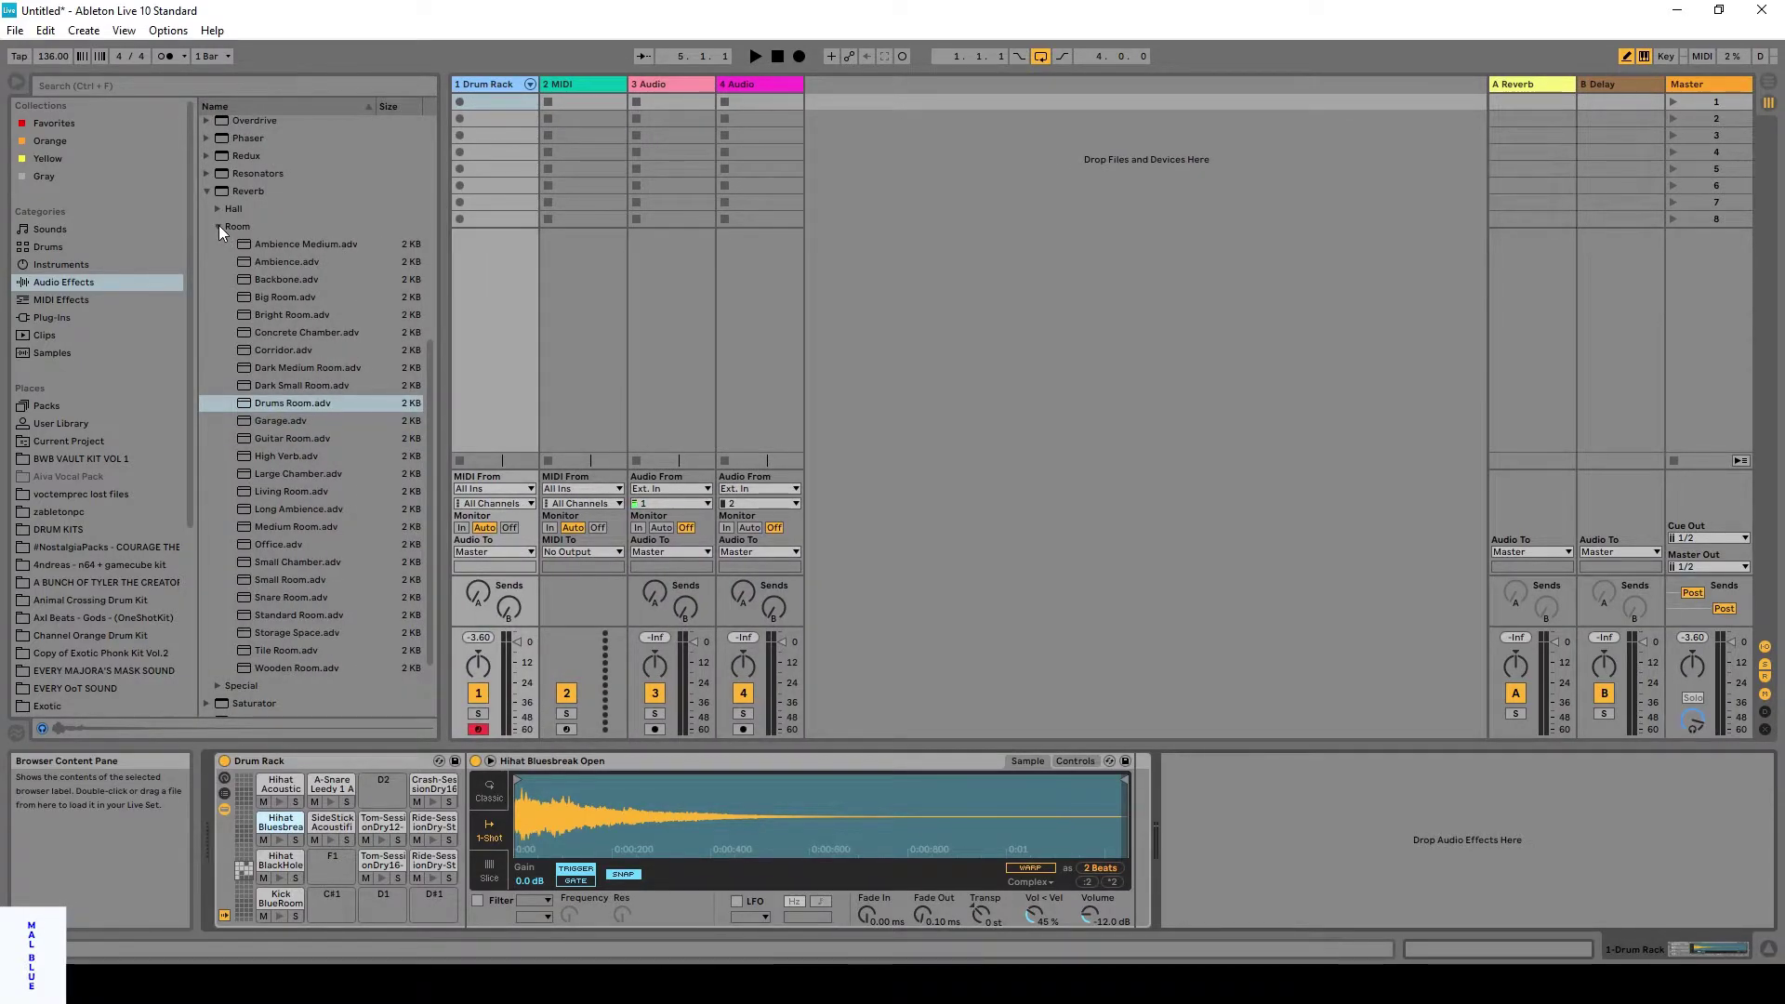
scroll(216, 225, up, 8)
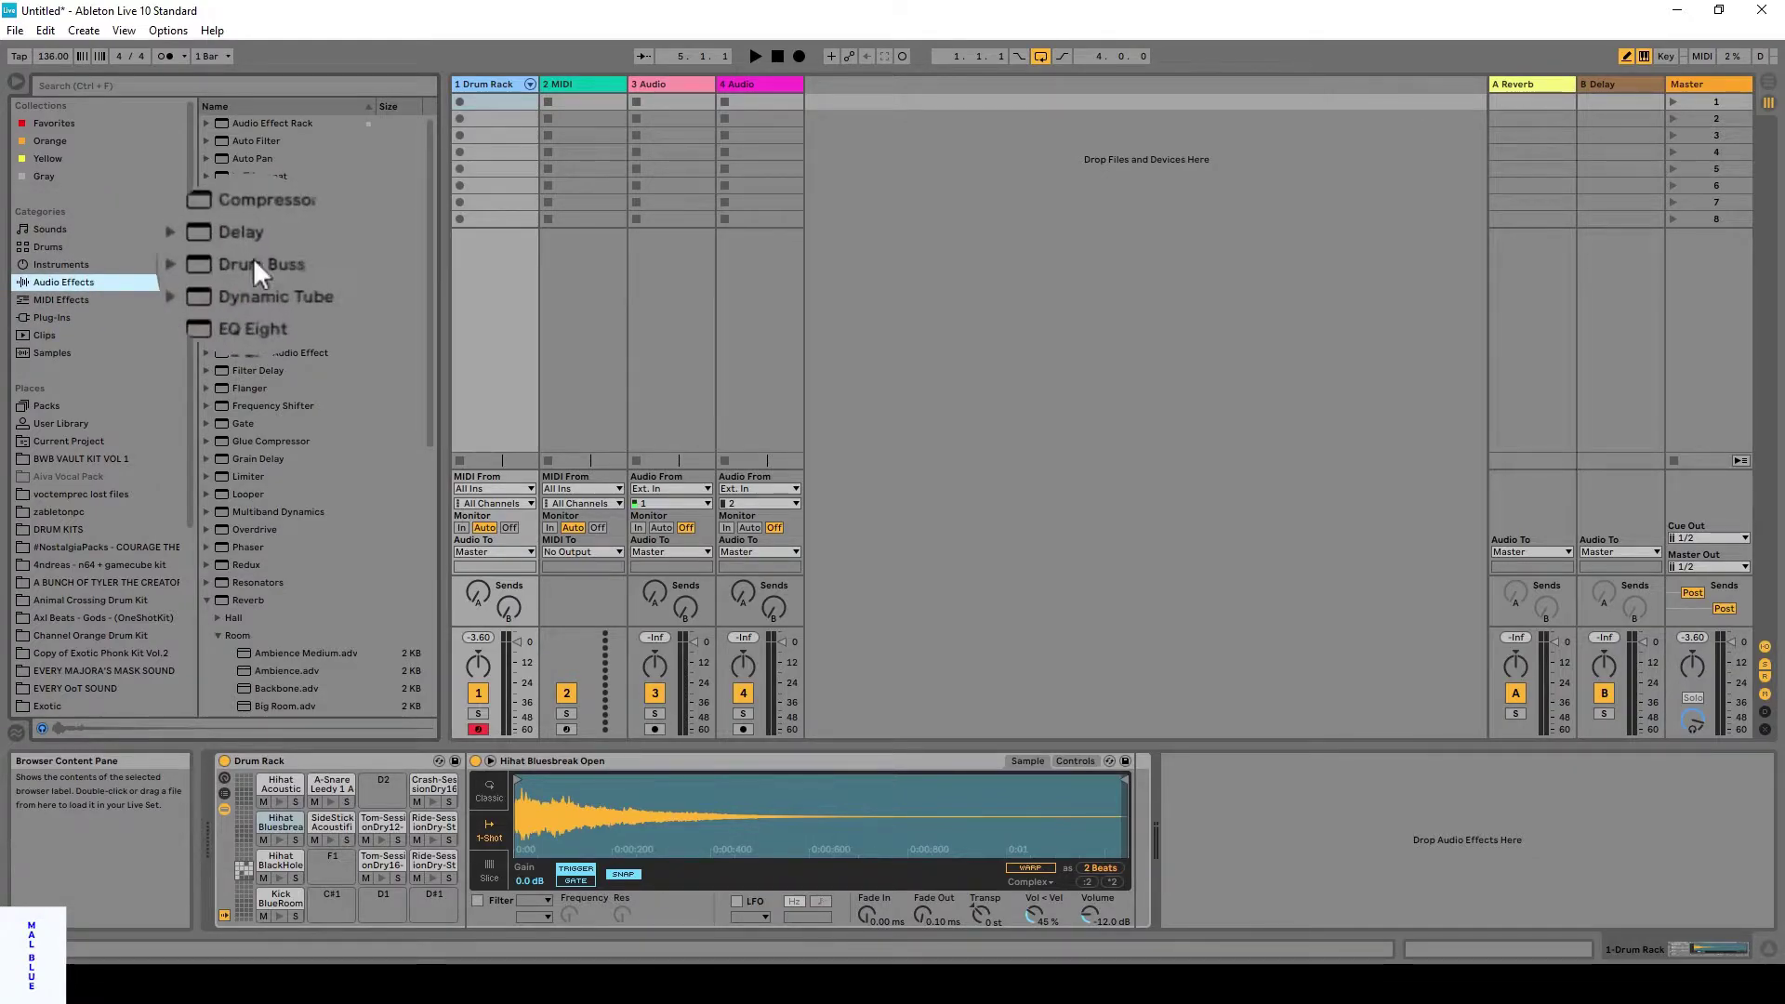
click(207, 264)
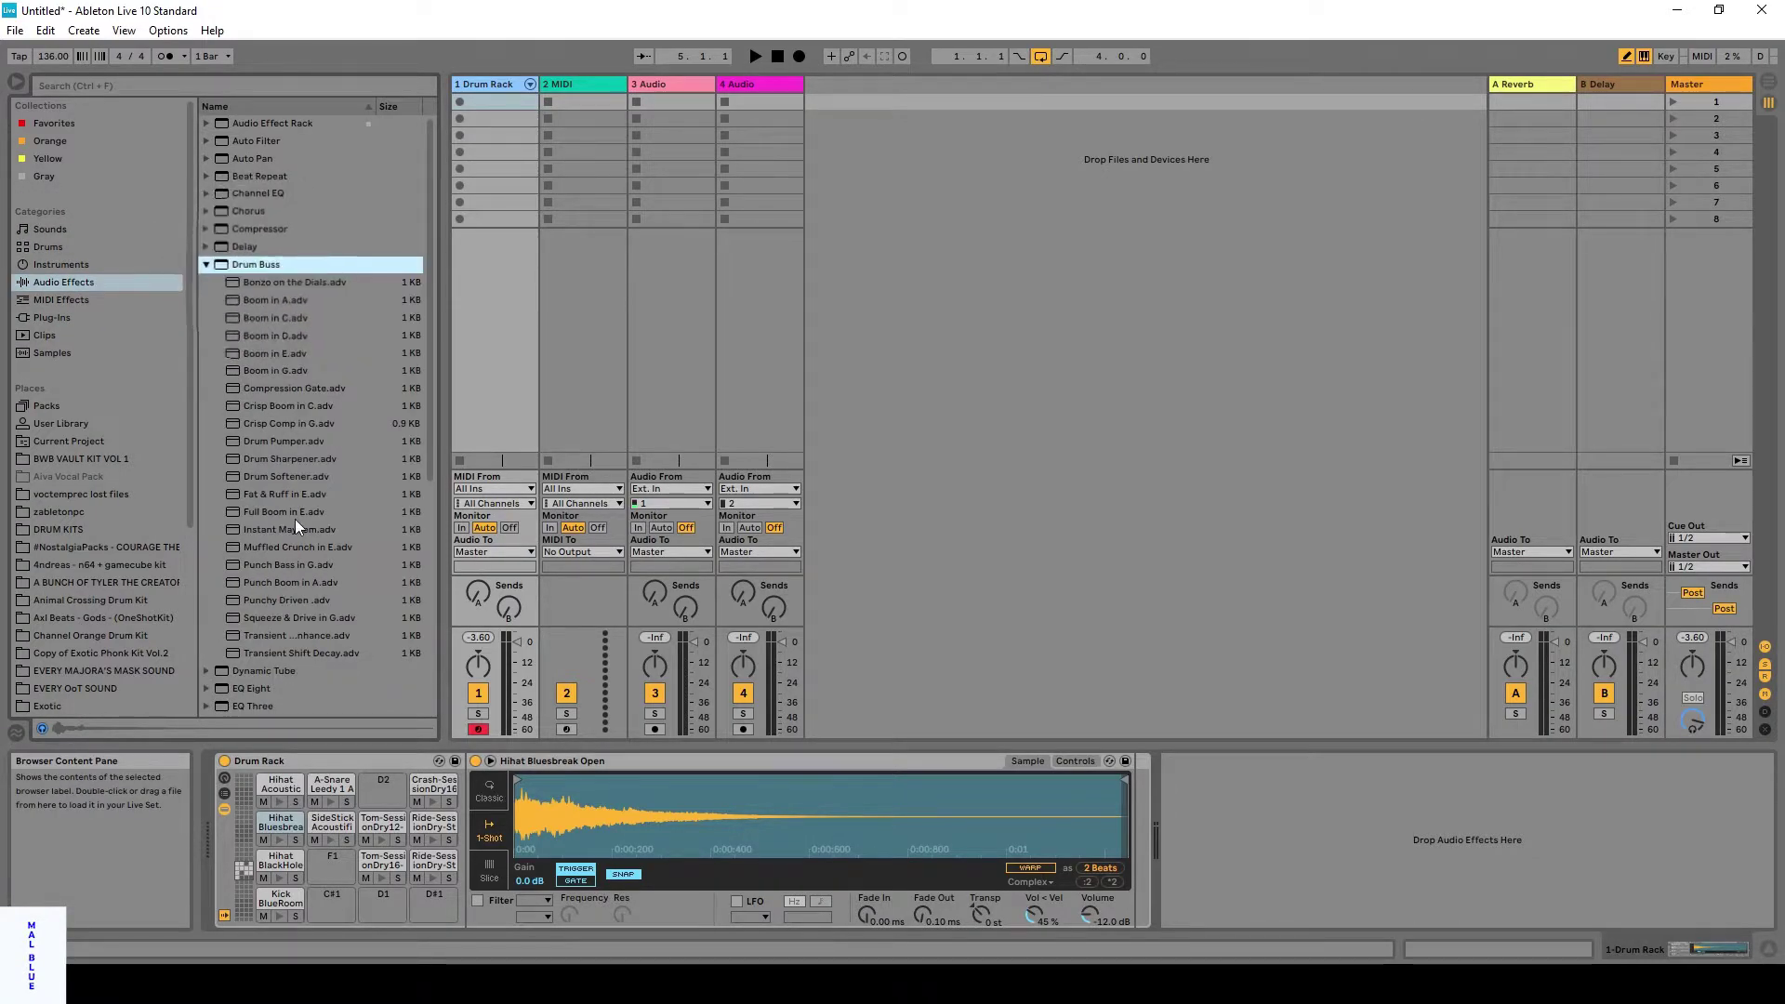
scroll(294, 518, down, 1)
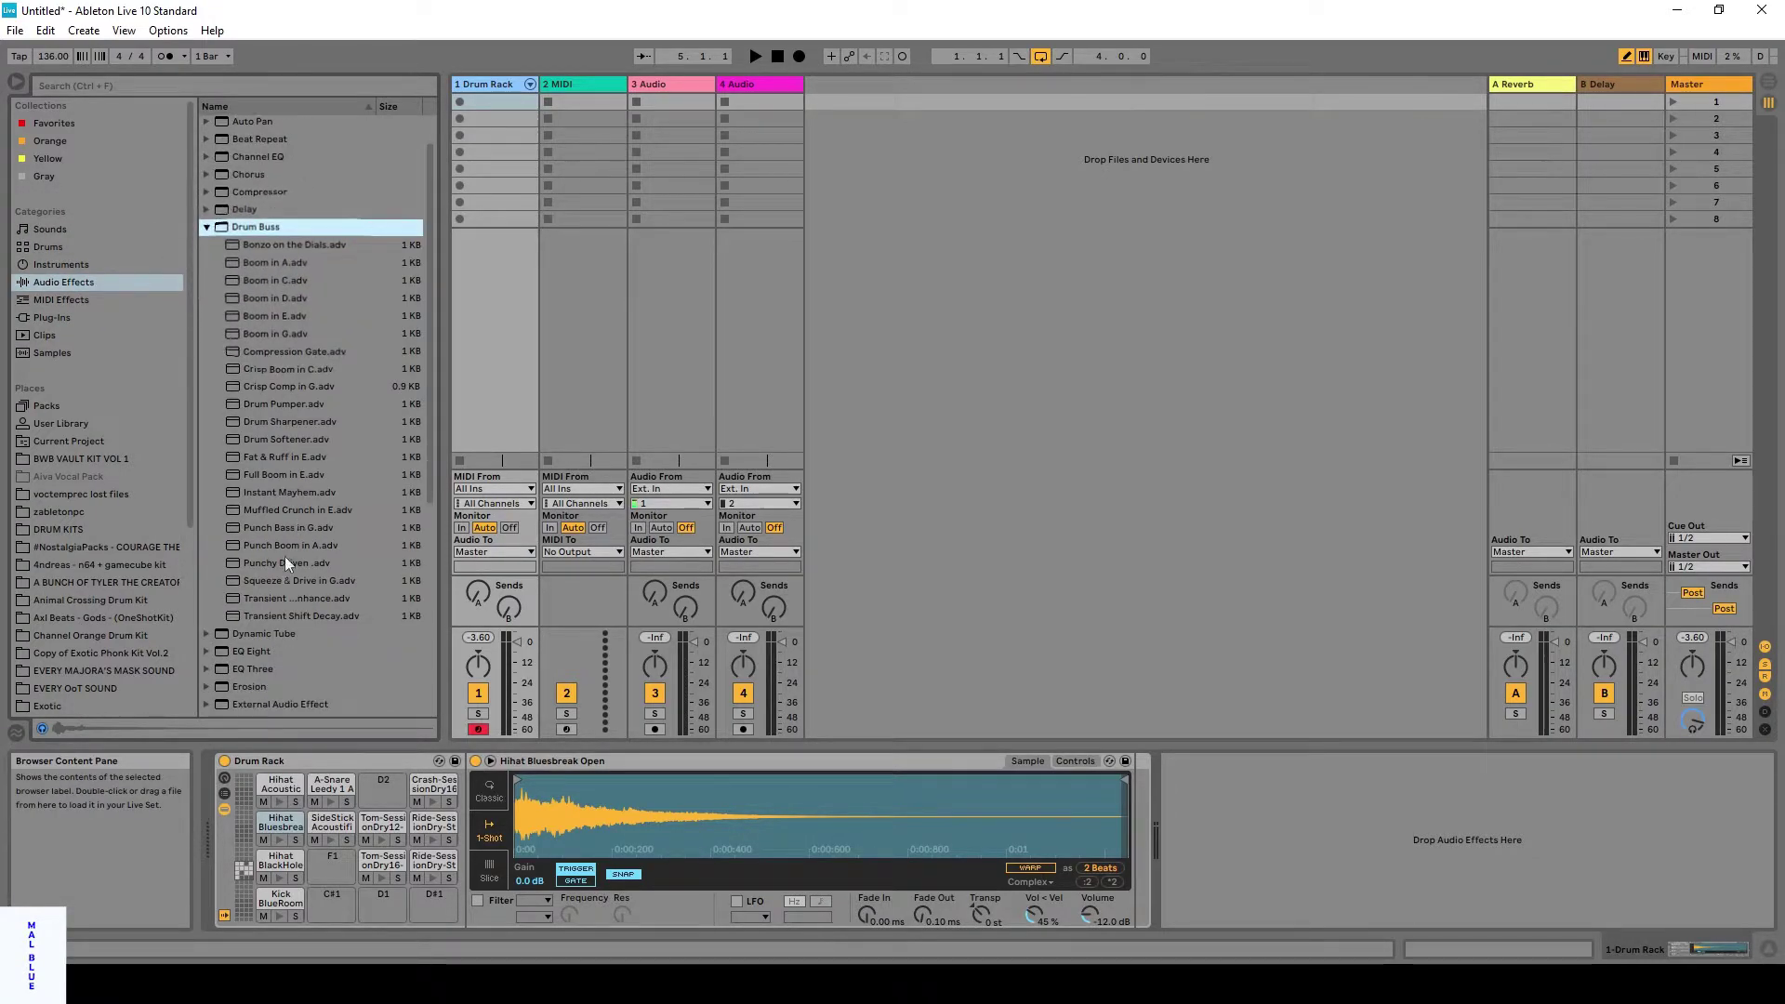
click(277, 616)
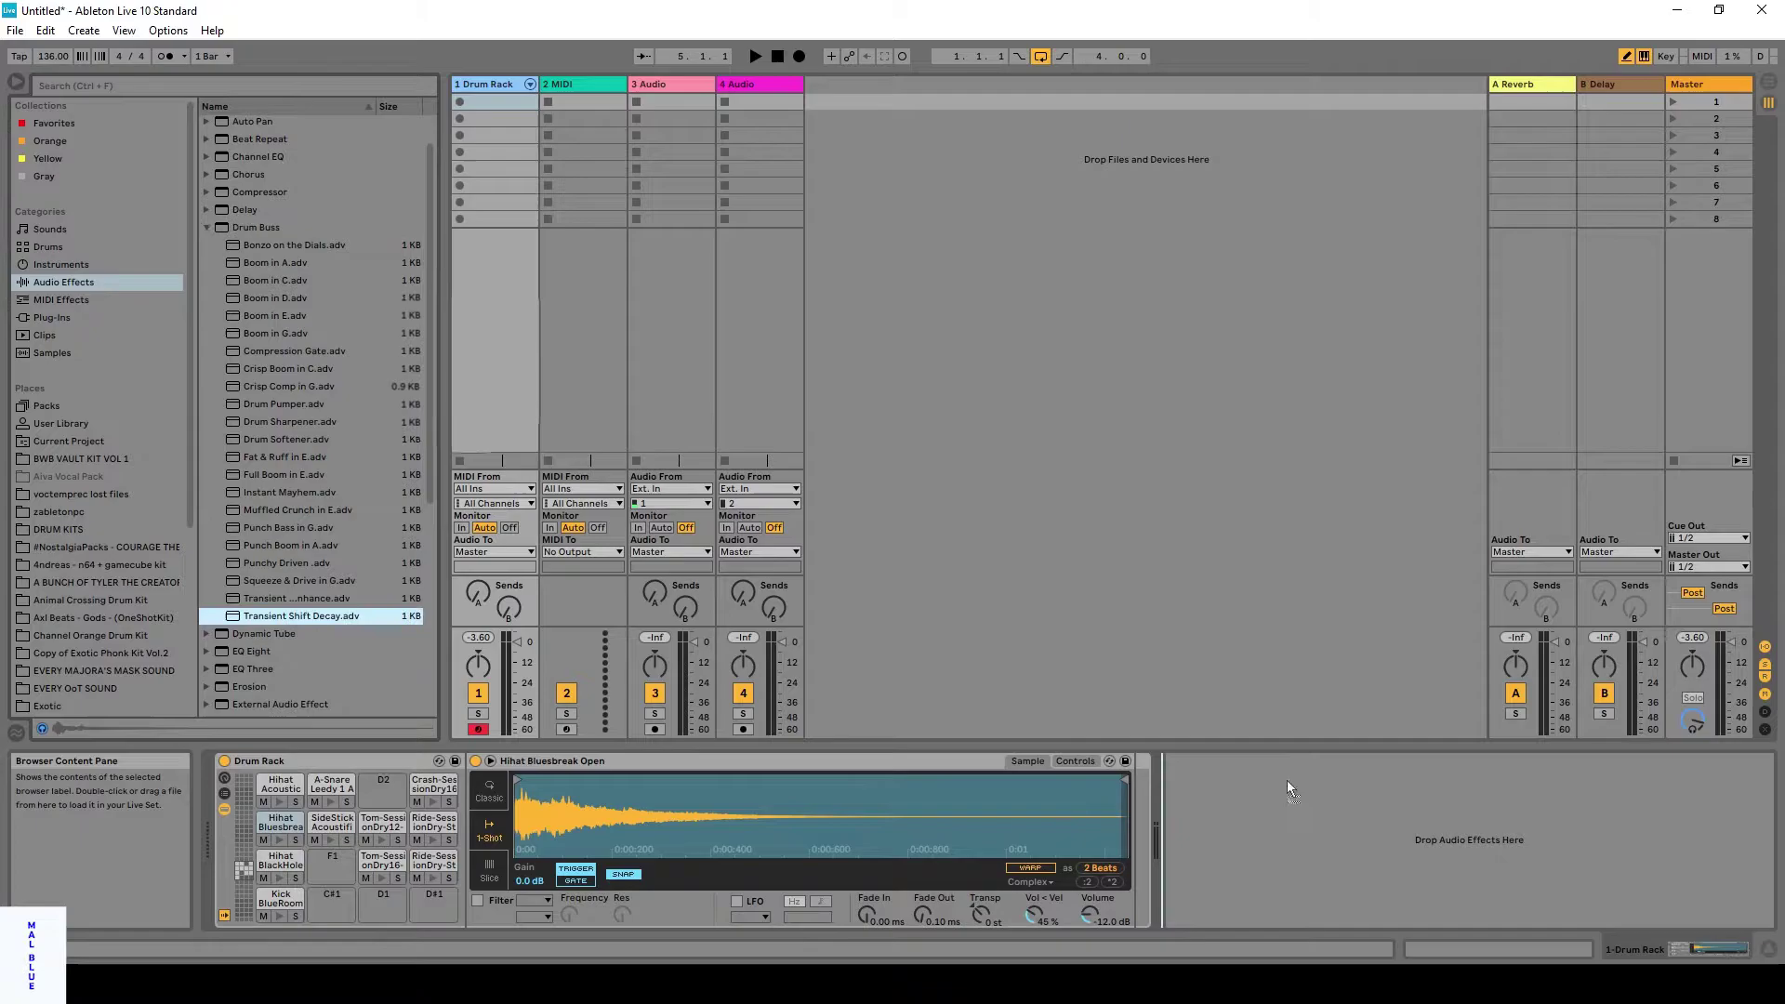
drag(1269, 821, 1269, 822)
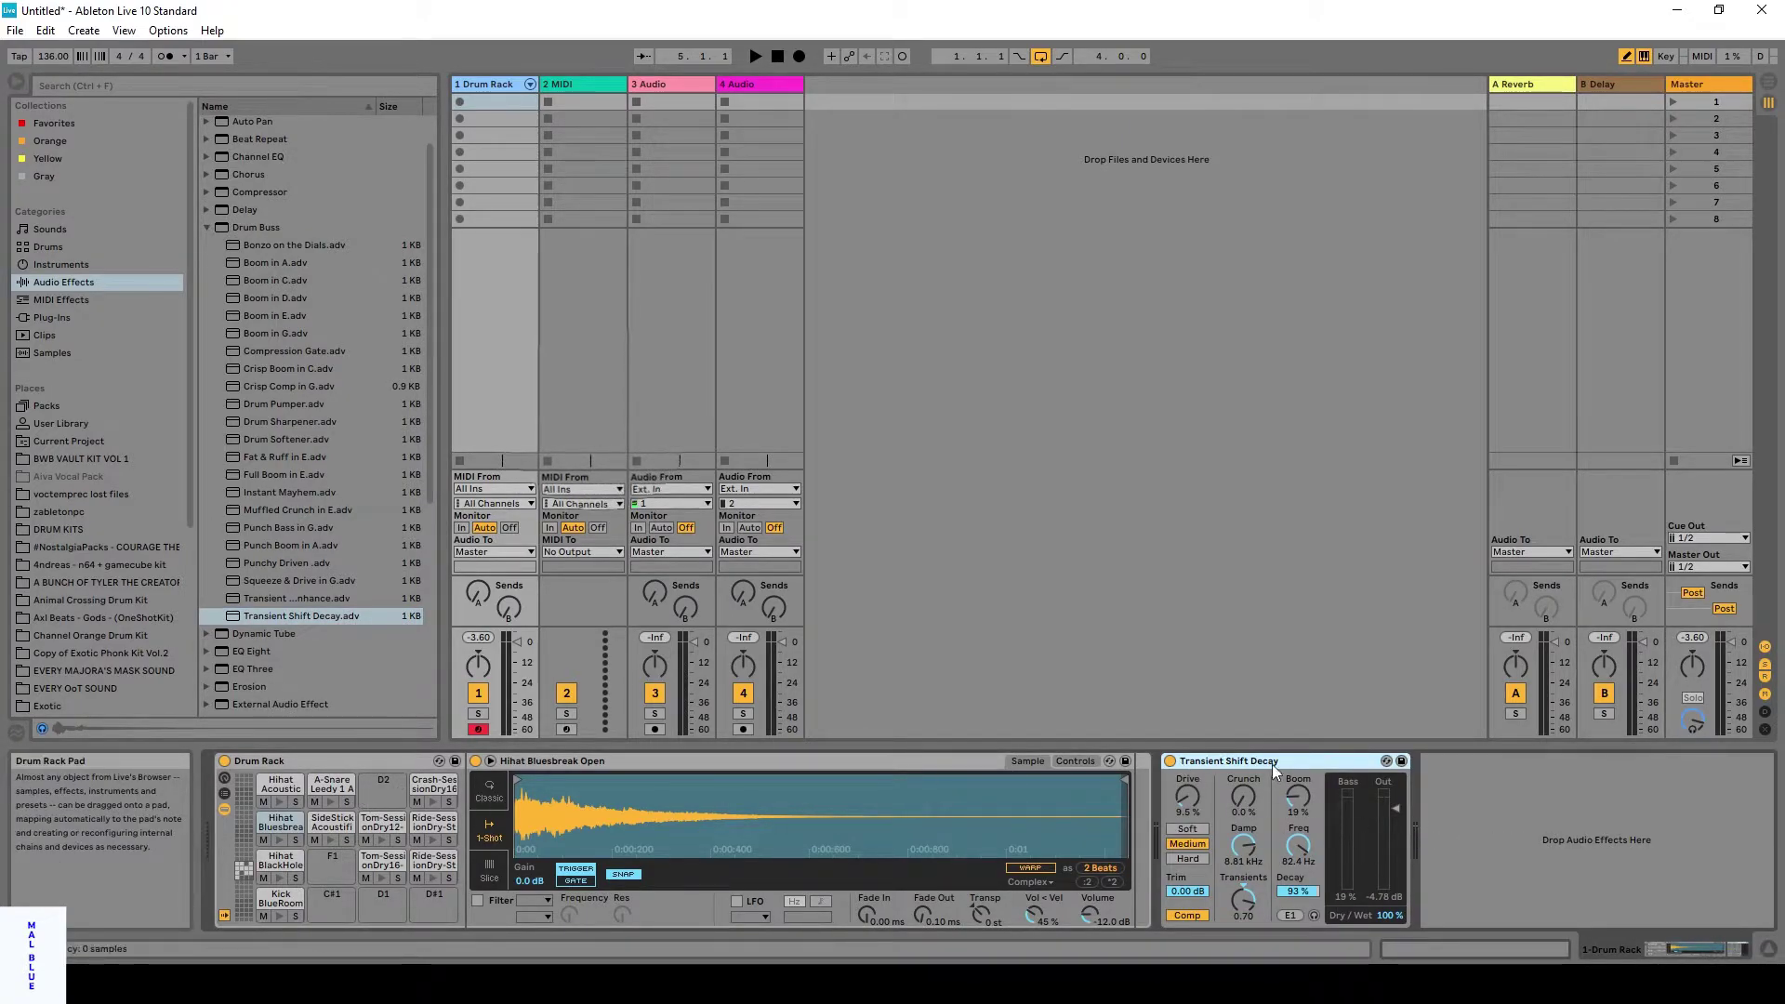
Preview the kick, hi-hat, snare, tom, ride and crash pads through the Transient Shift Decay effect.
click(273, 915)
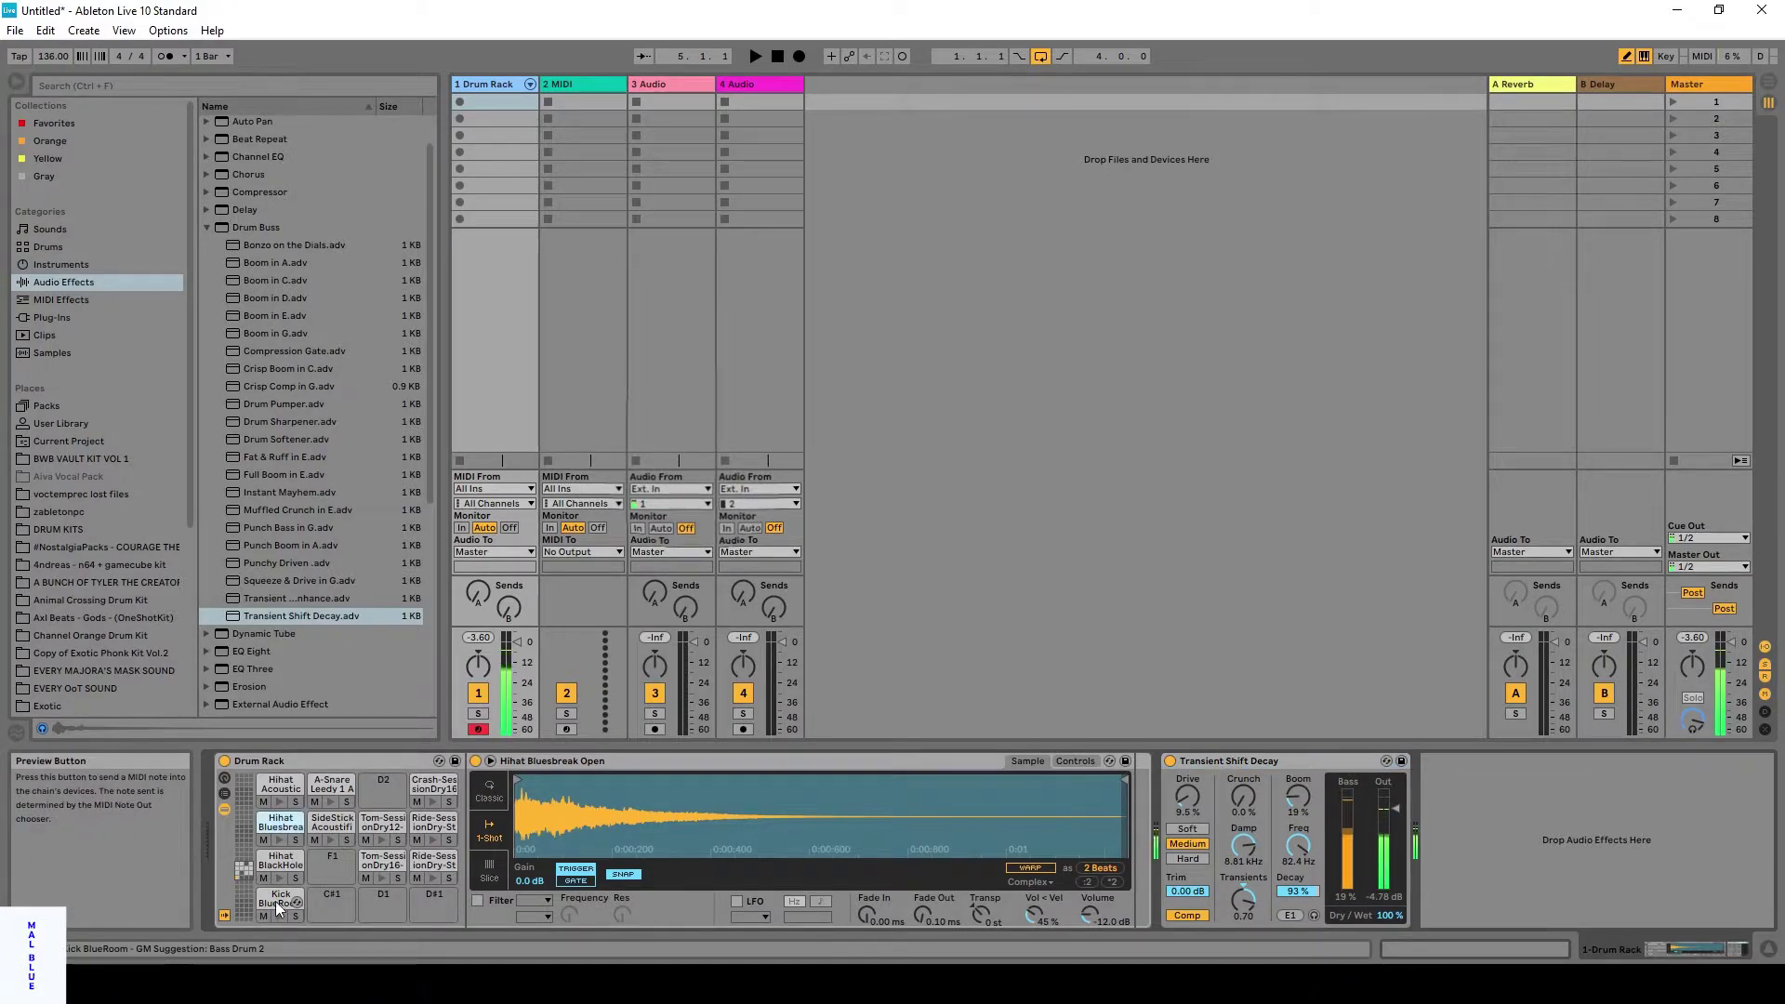
click(280, 840)
click(281, 801)
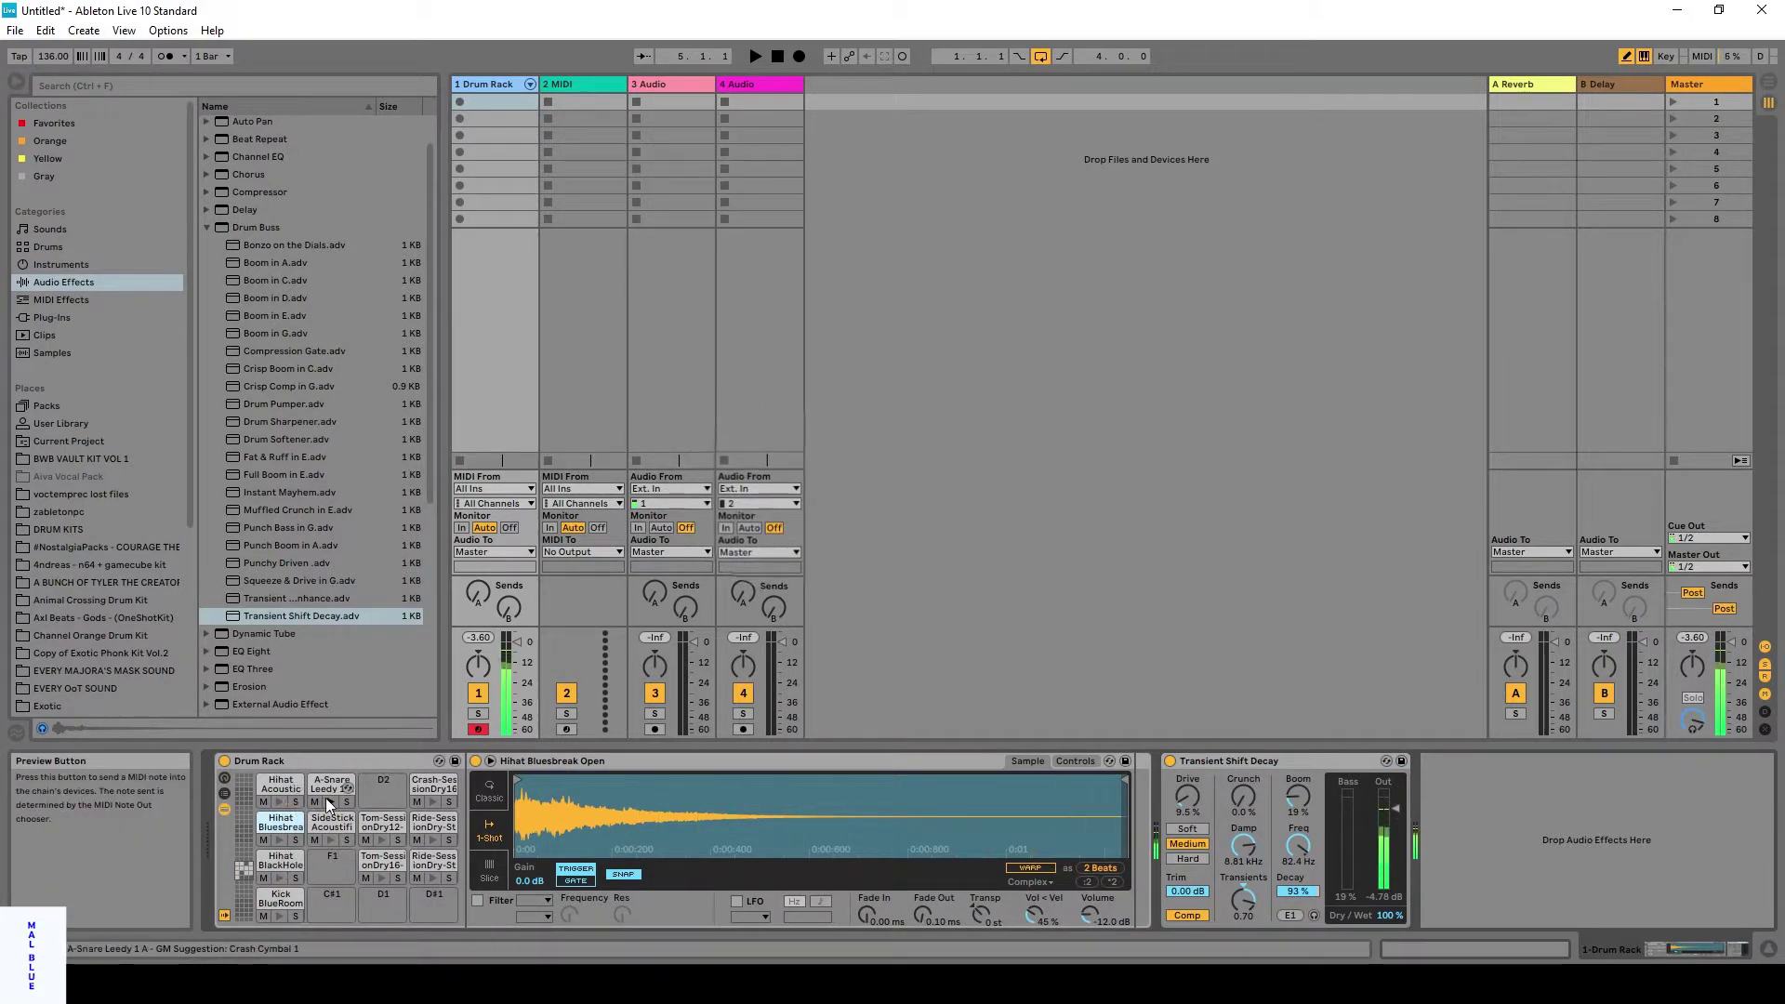
click(329, 801)
click(382, 839)
click(381, 877)
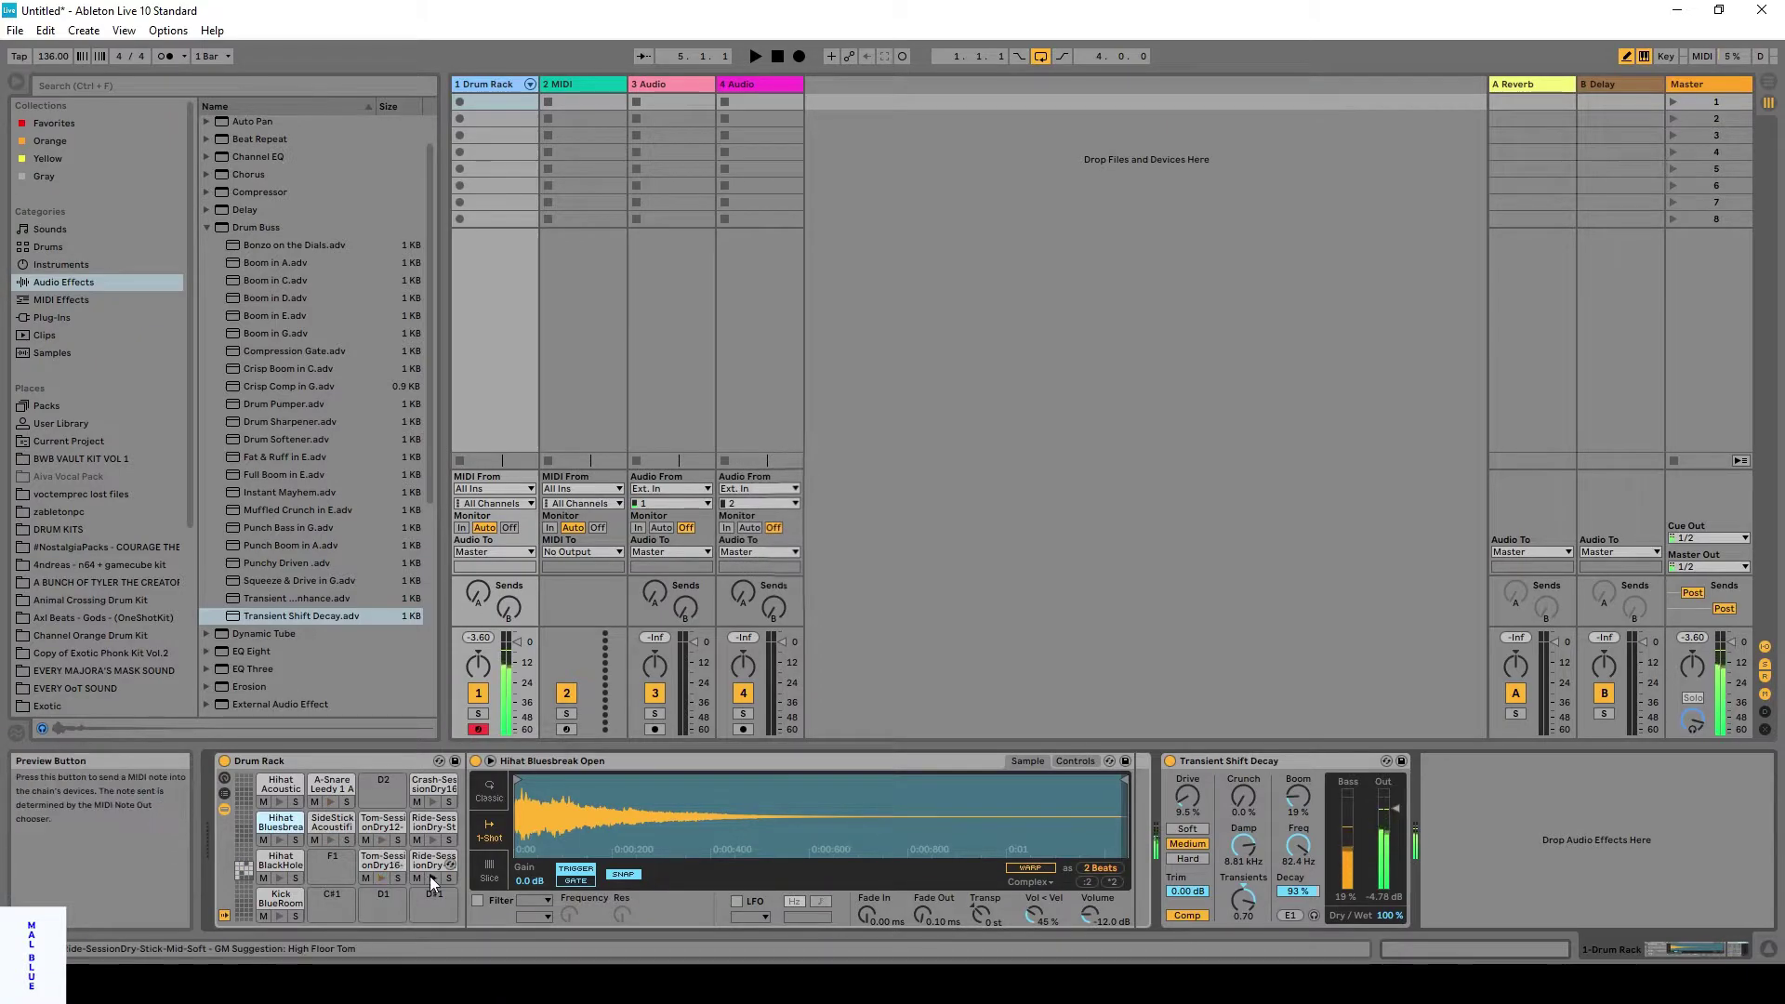
click(430, 877)
click(431, 842)
click(428, 803)
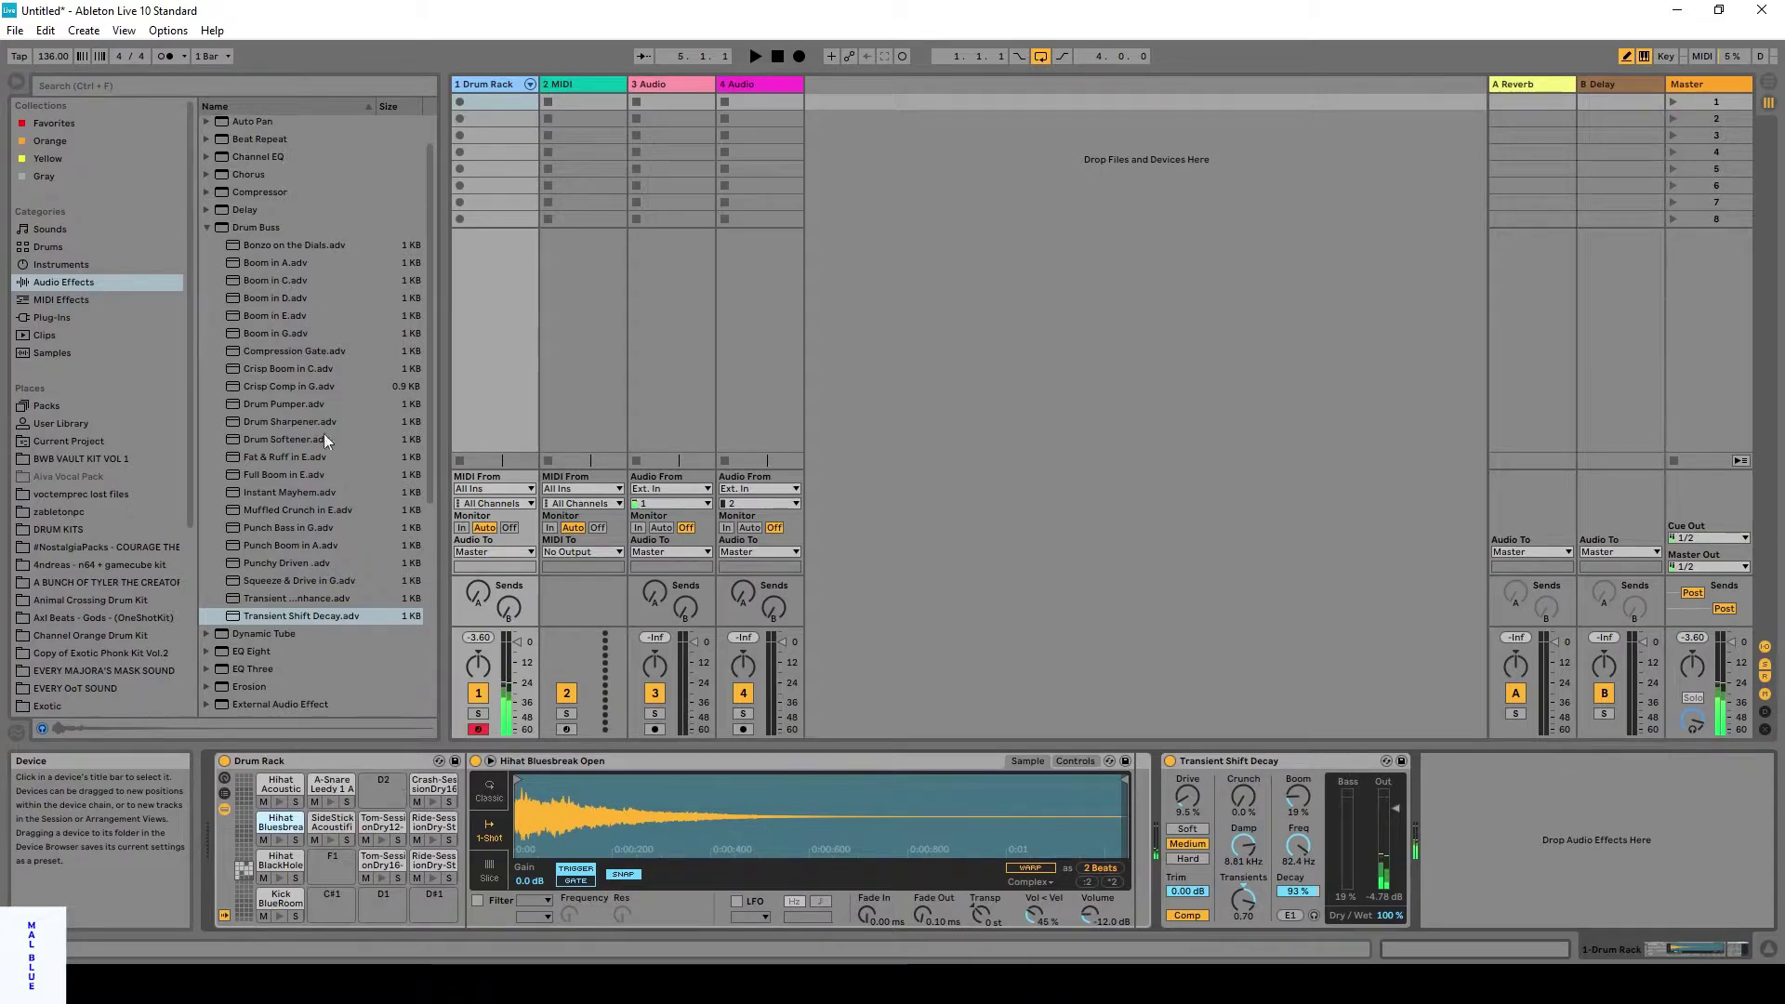
Add a default Reverb after Transient Shift Decay and set its Dry/Wet to 29%.
click(205, 227)
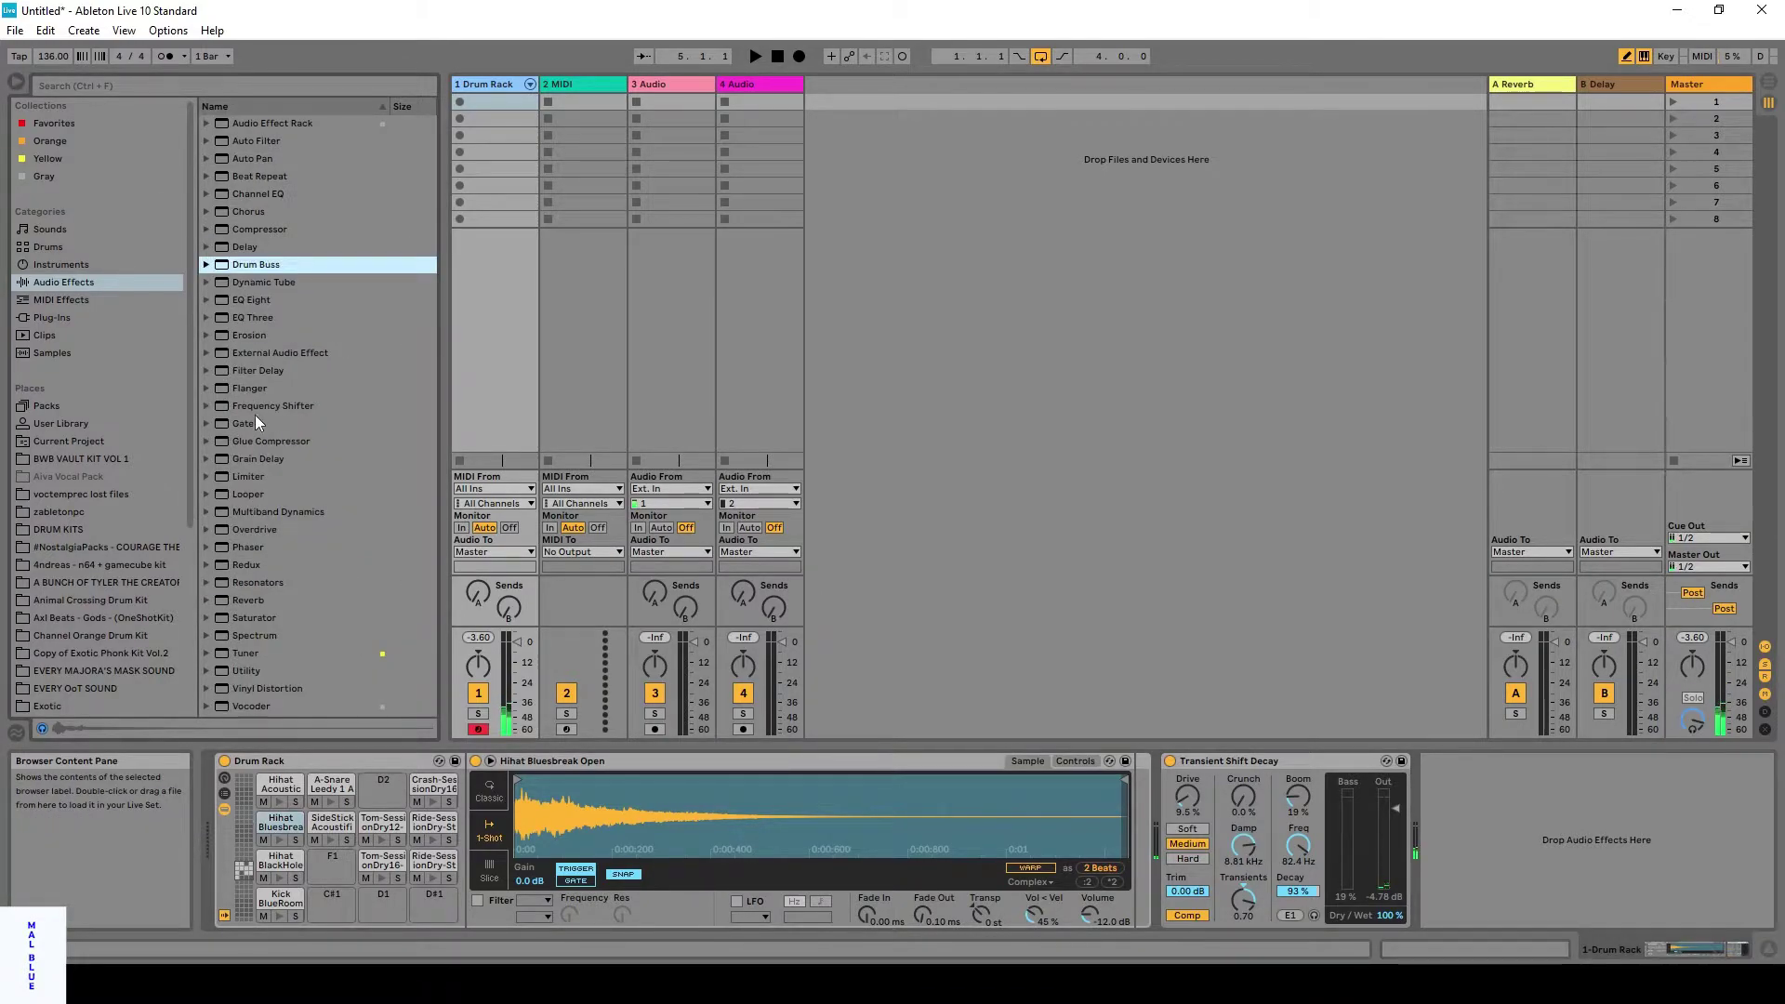
click(225, 604)
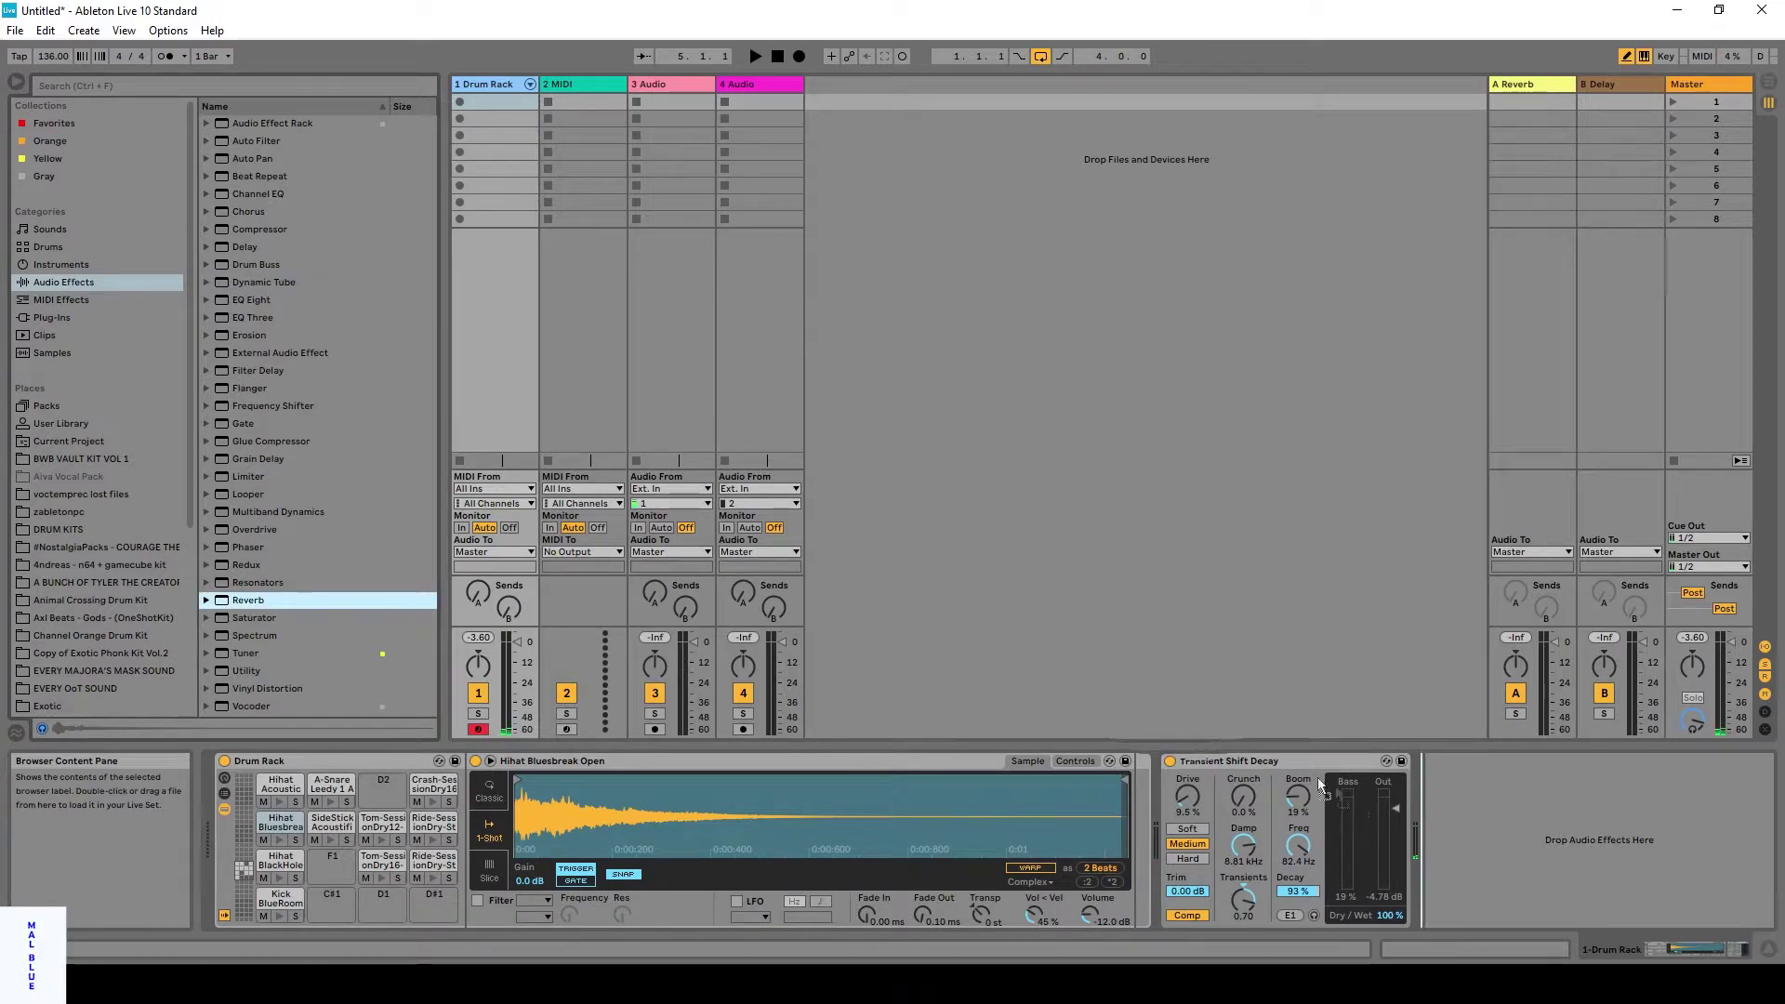
drag(1320, 785, 1447, 837)
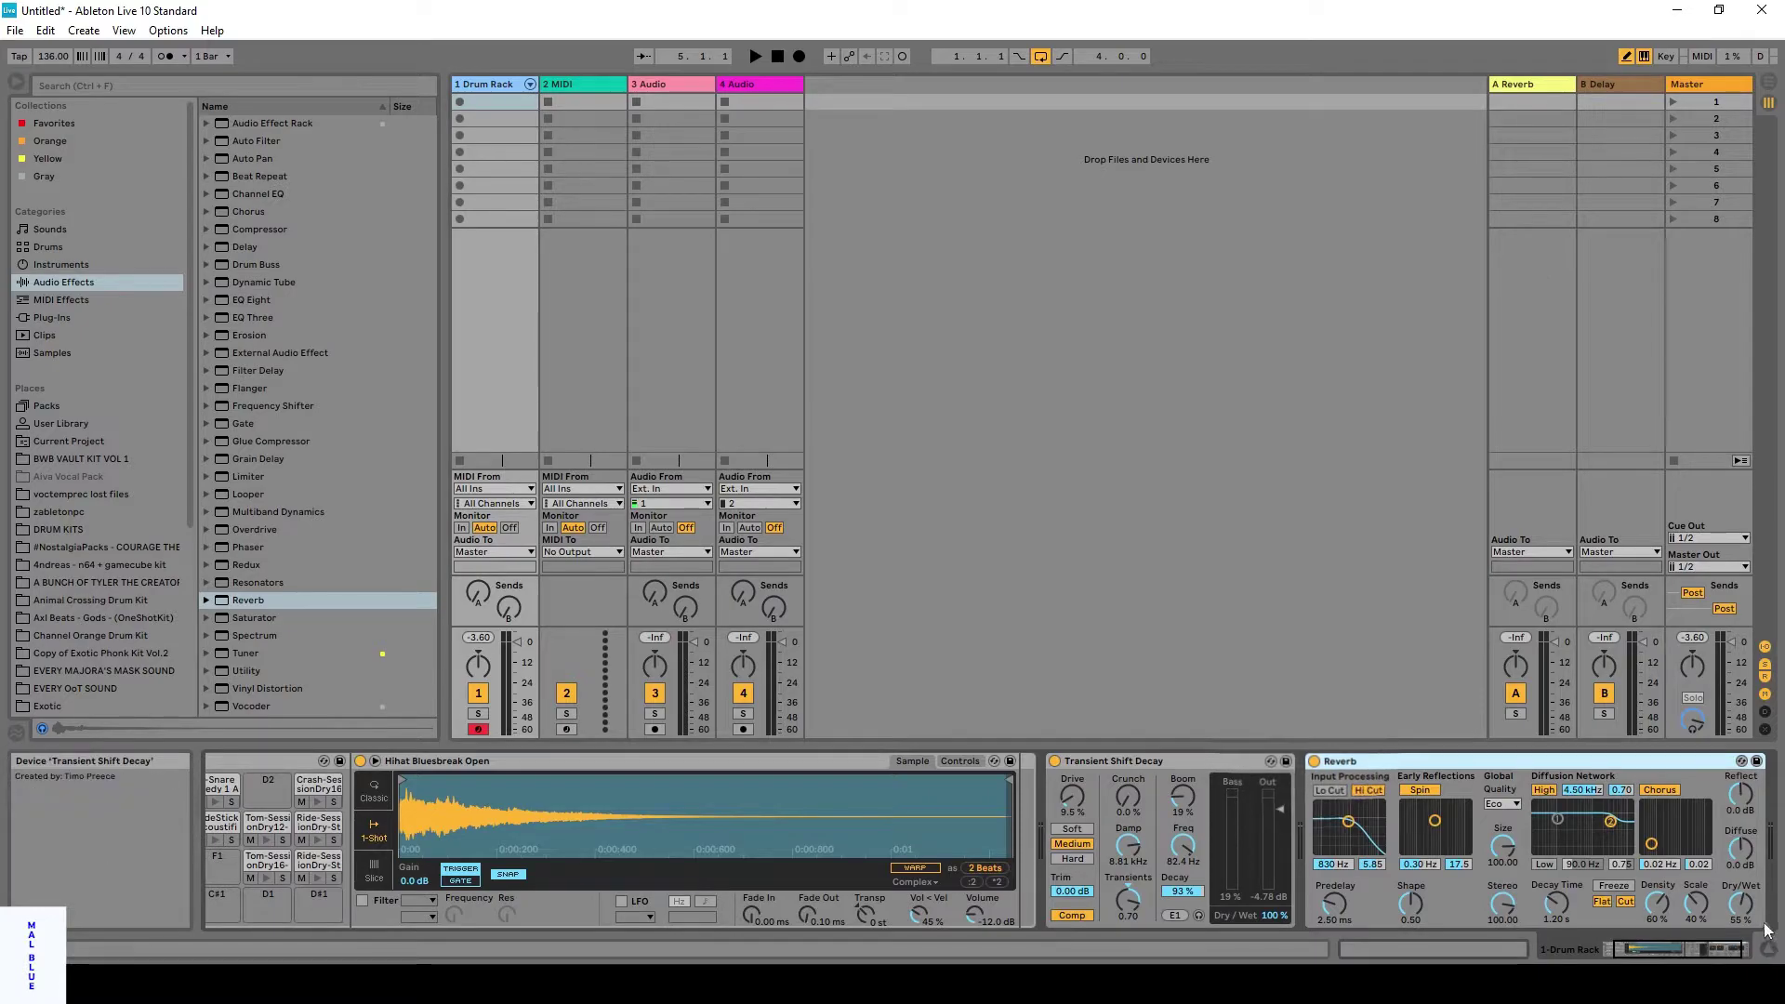
drag(1740, 902, 1741, 920)
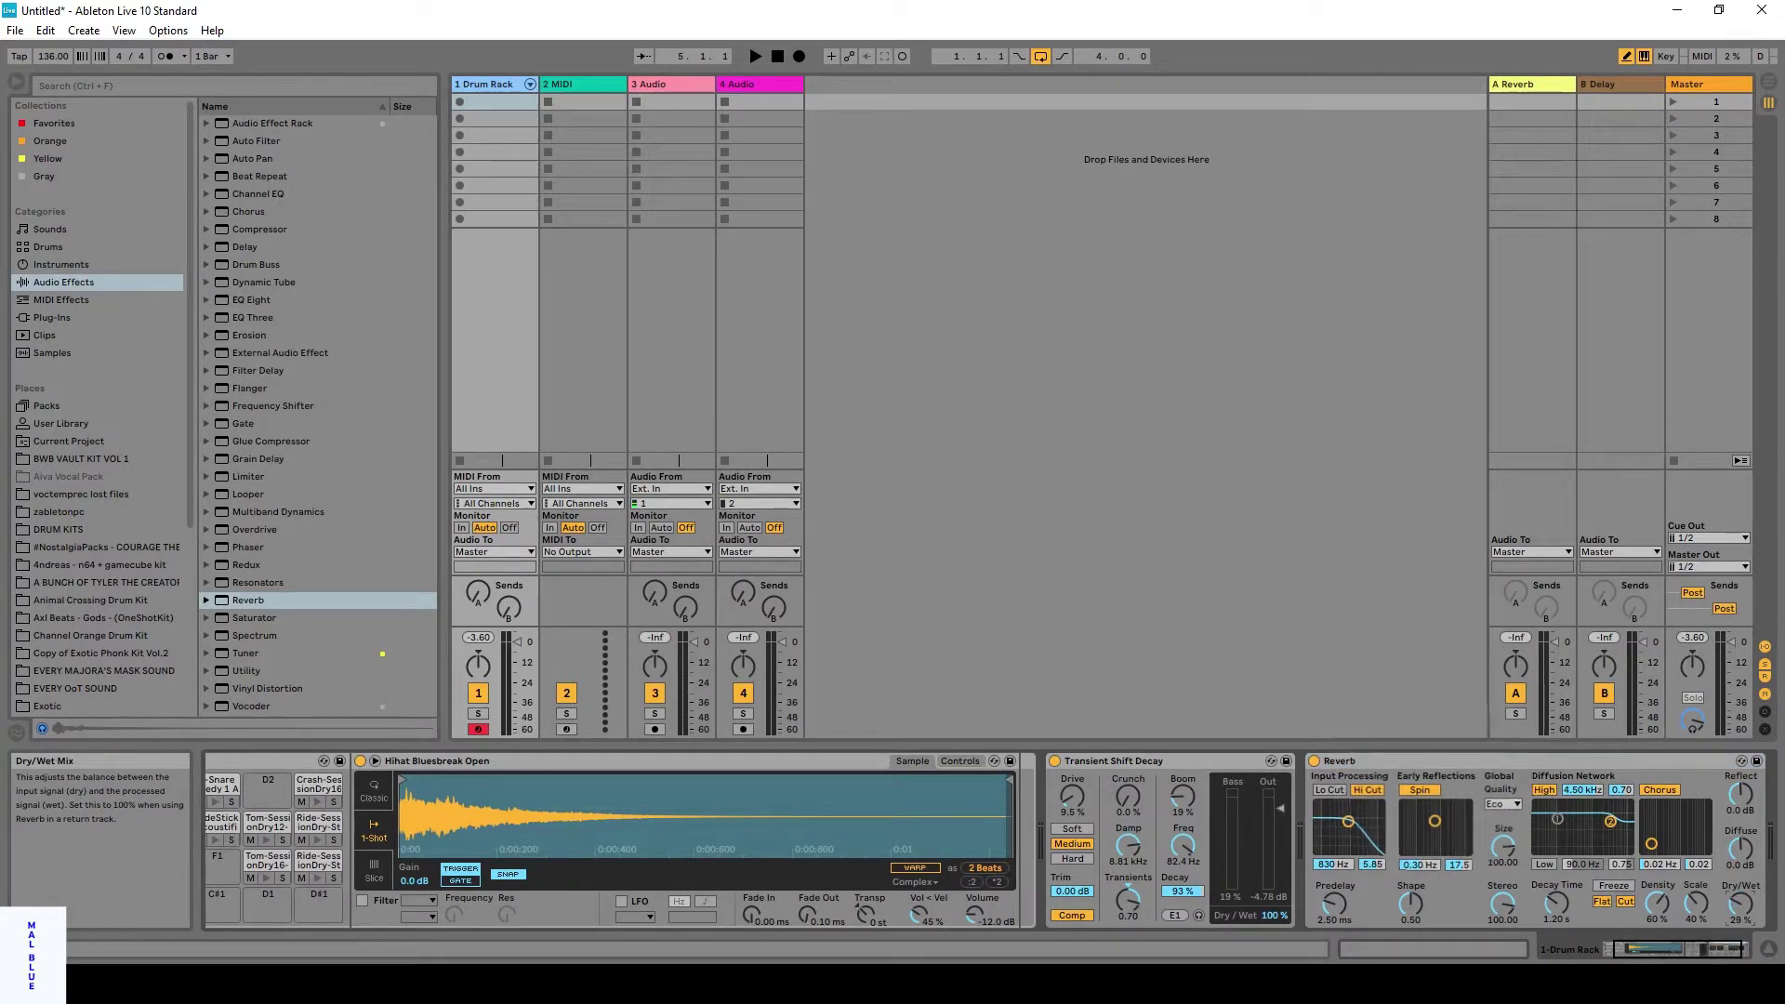
Load the Reverb room preset Drums Room in place of the default Reverb and lower its Dry/Wet mix.
click(208, 600)
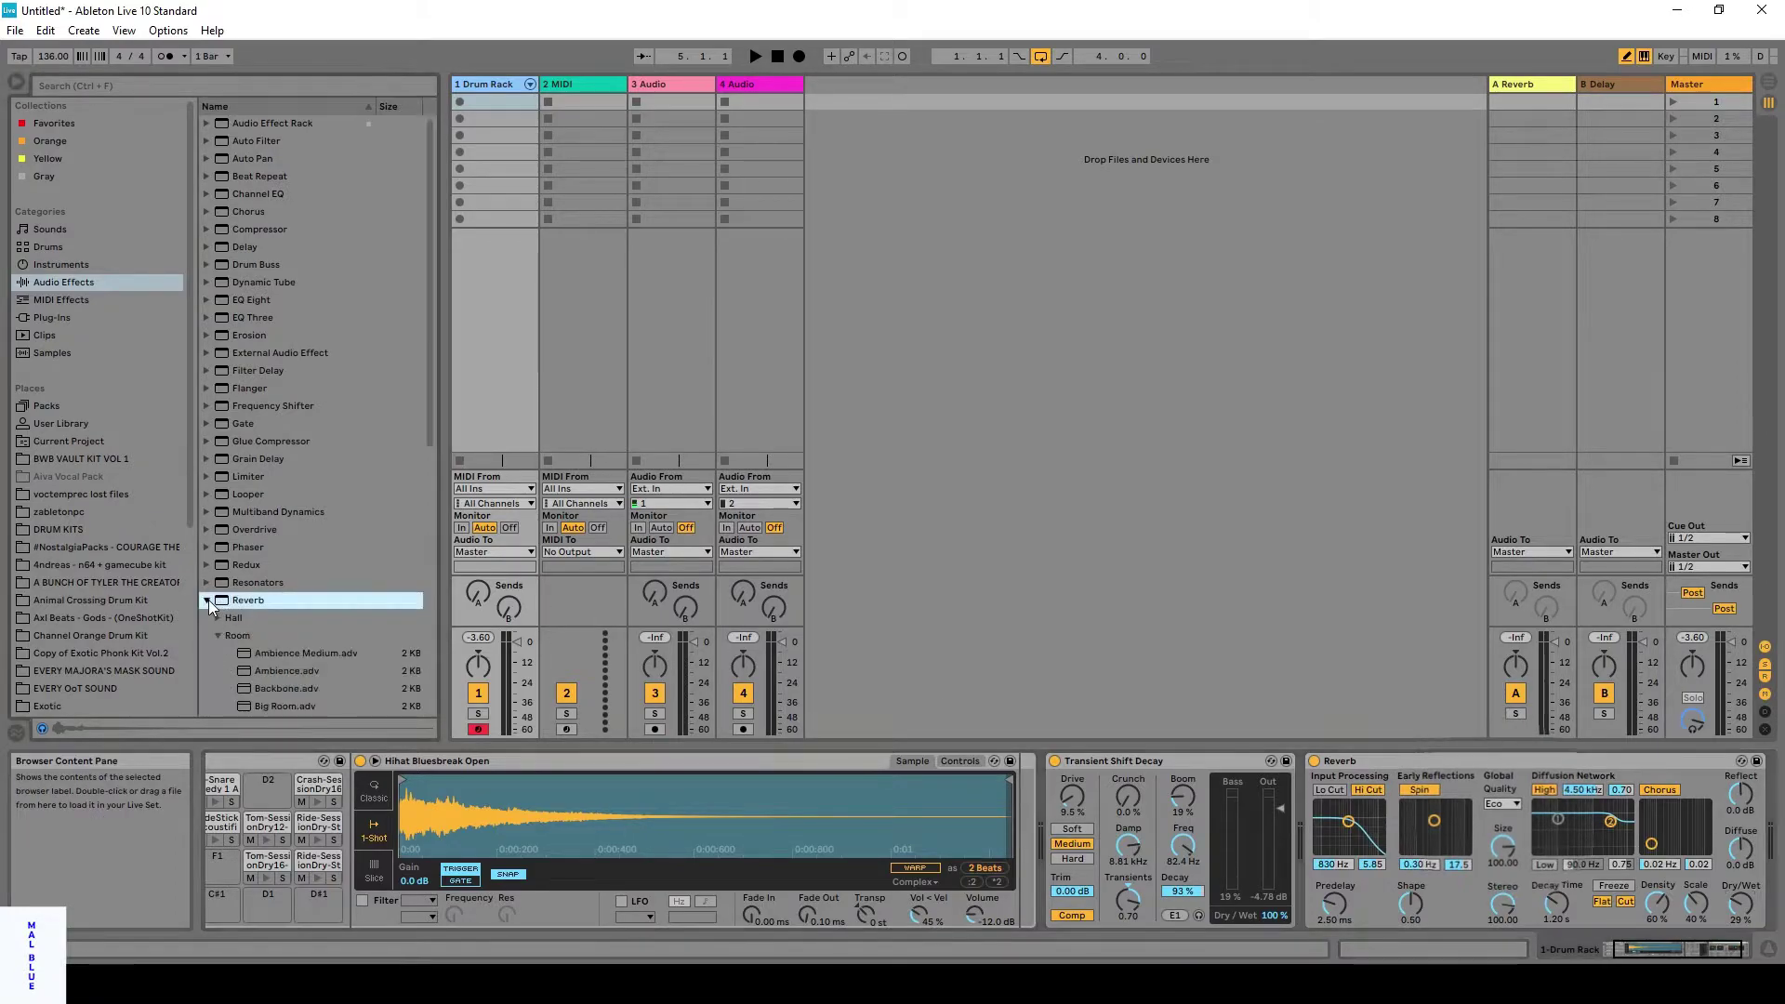
scroll(289, 561, down, 1)
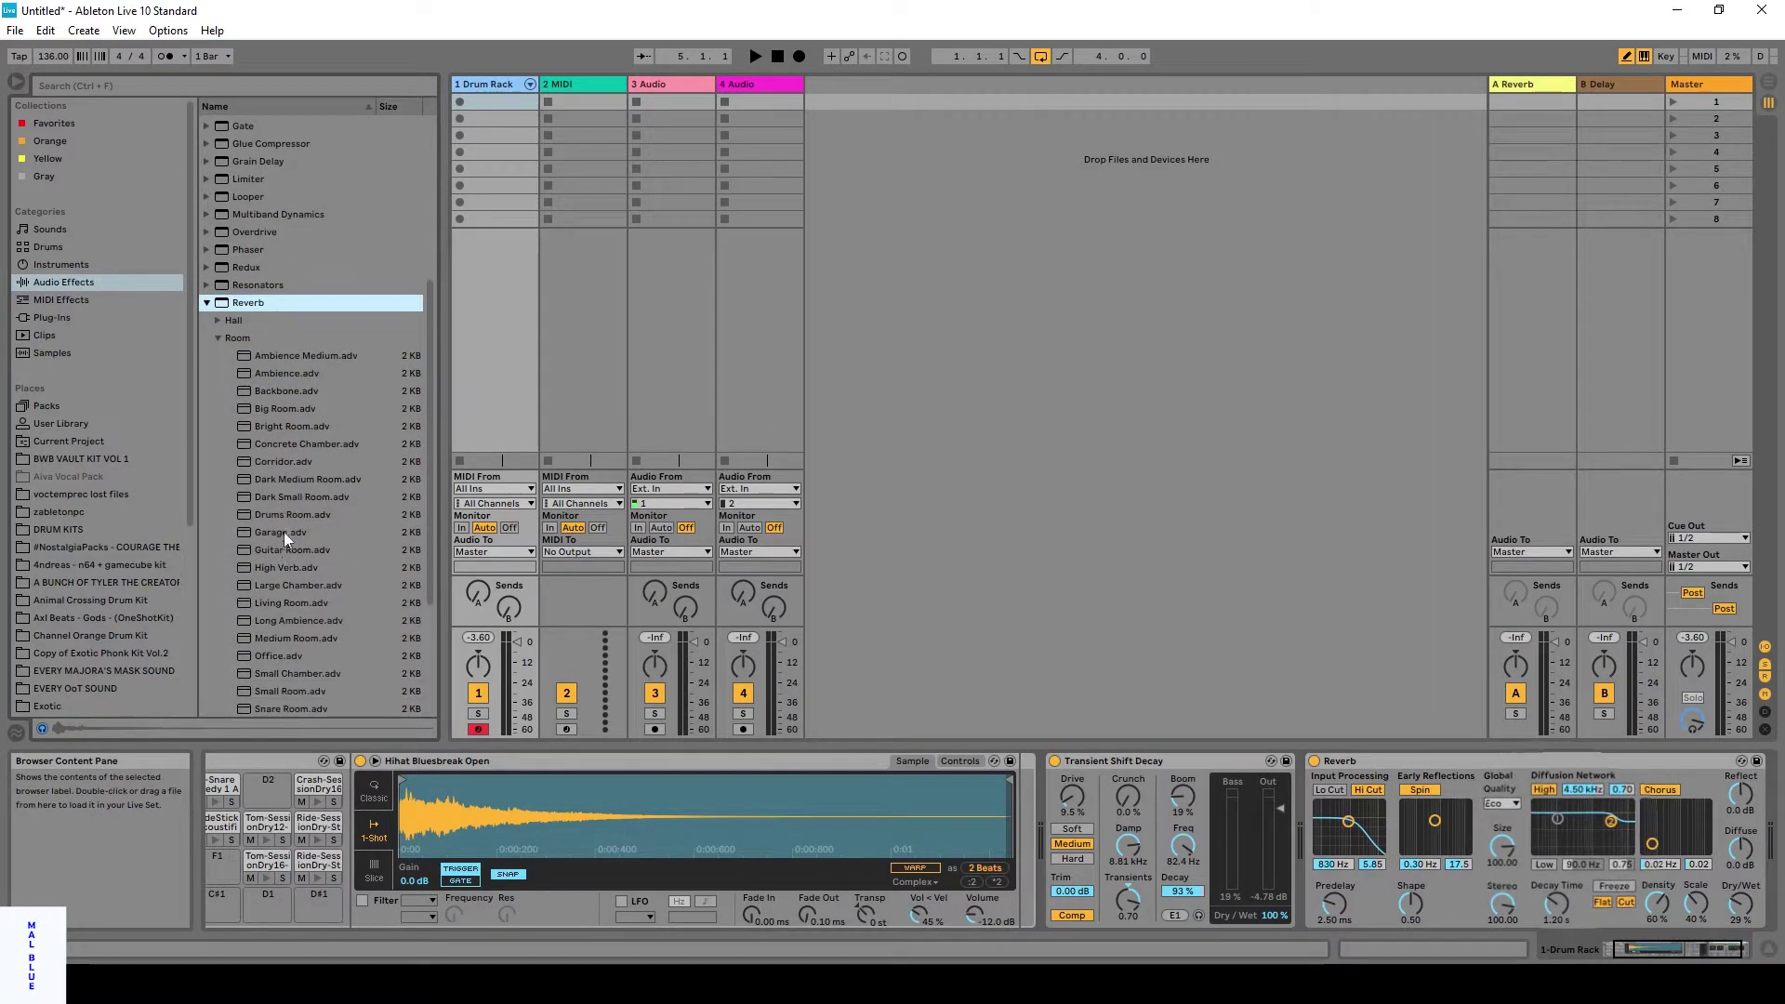
double_click(275, 515)
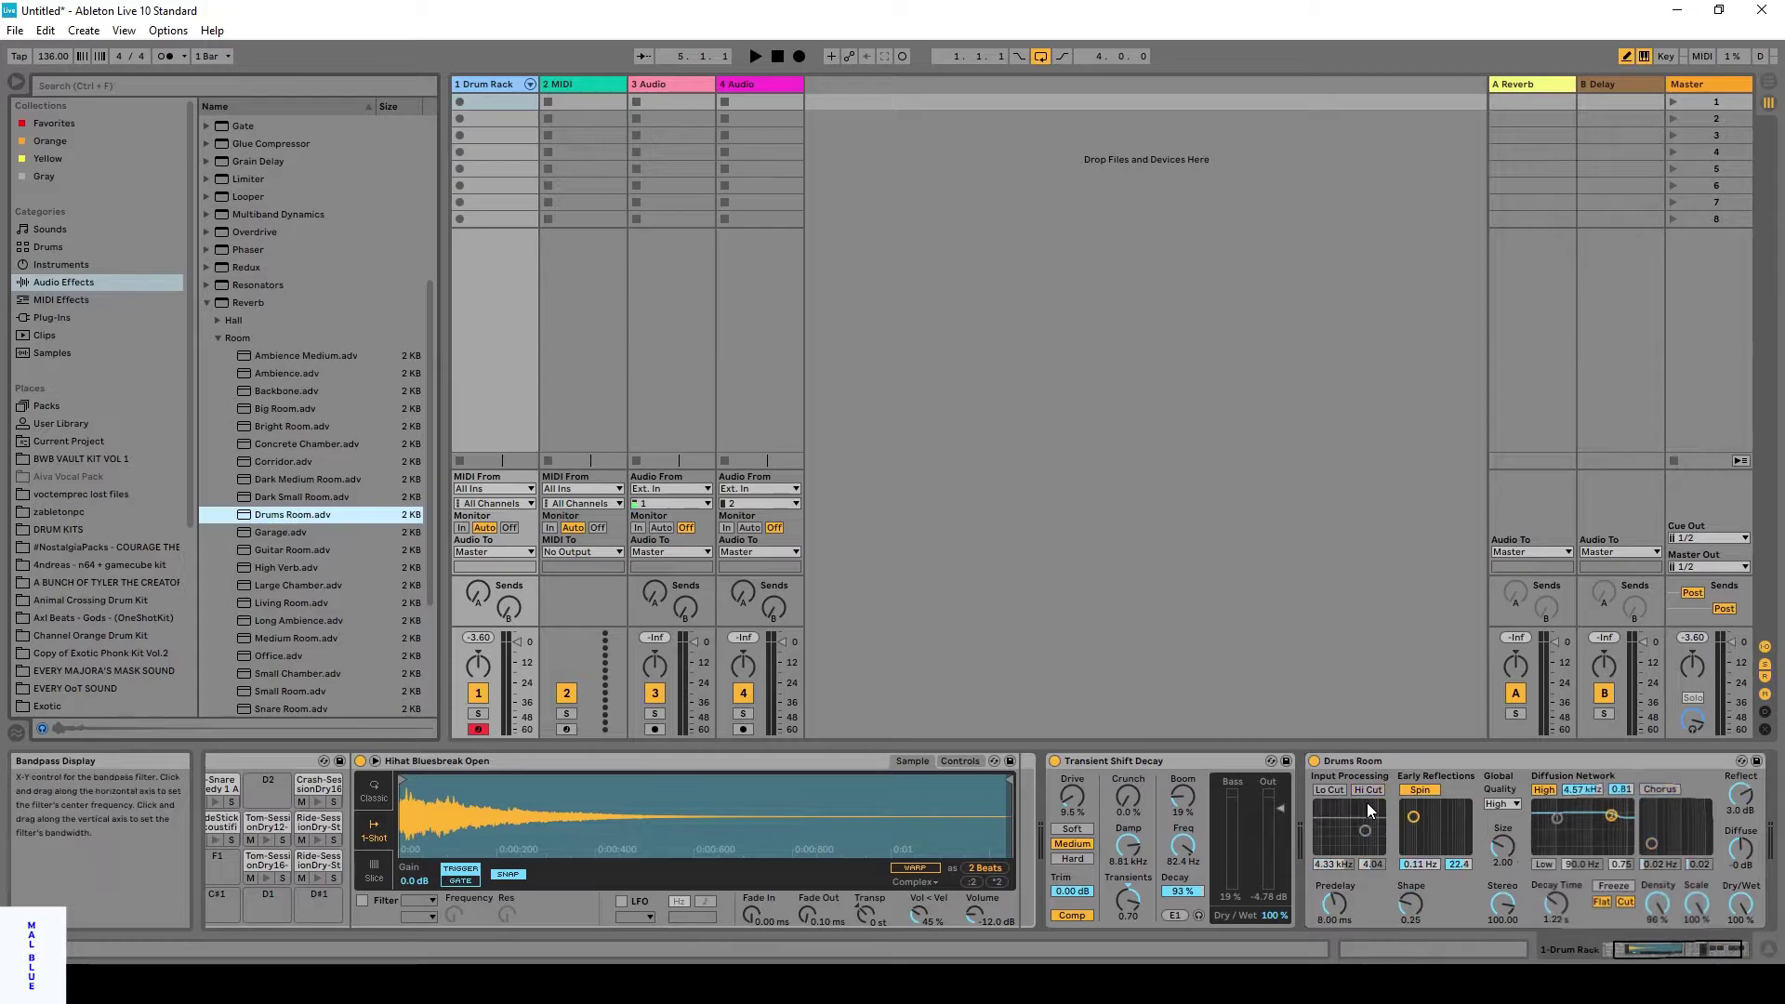
drag(1739, 903, 1741, 957)
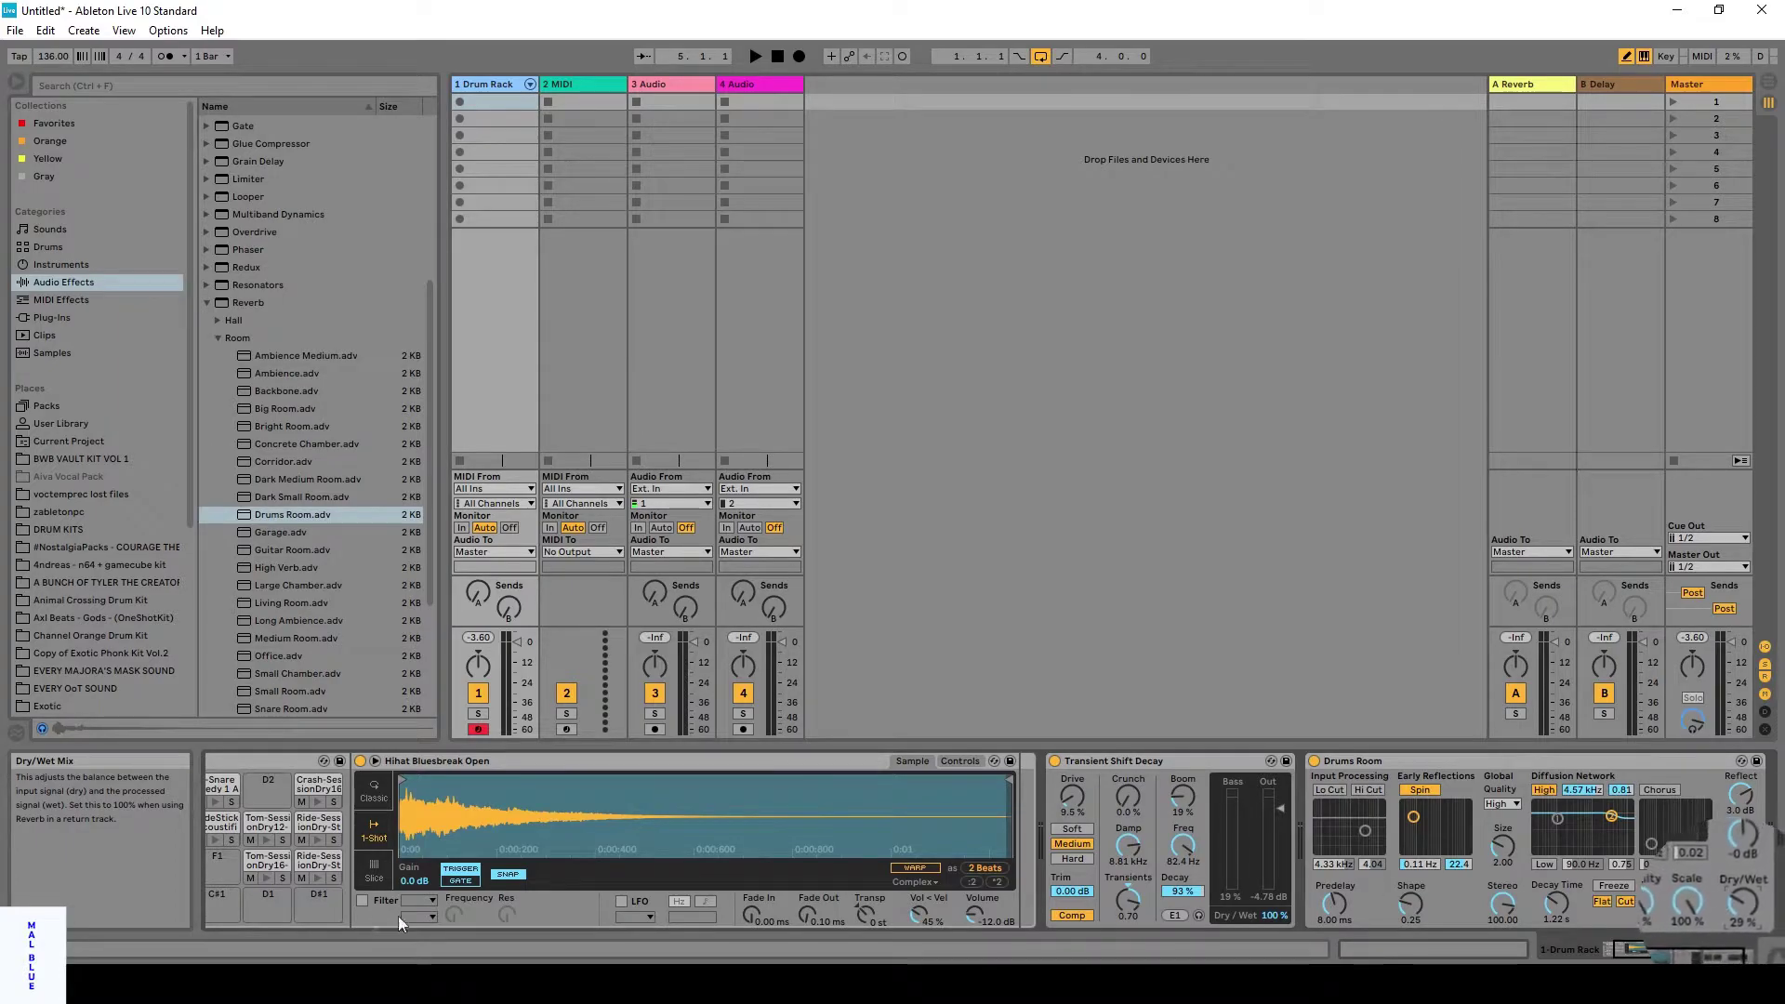
Preview the hi-hat, tom, ride and crash pads with both the Transient Shift Decay and Drums Room effects applied.
drag(1643, 950, 1616, 950)
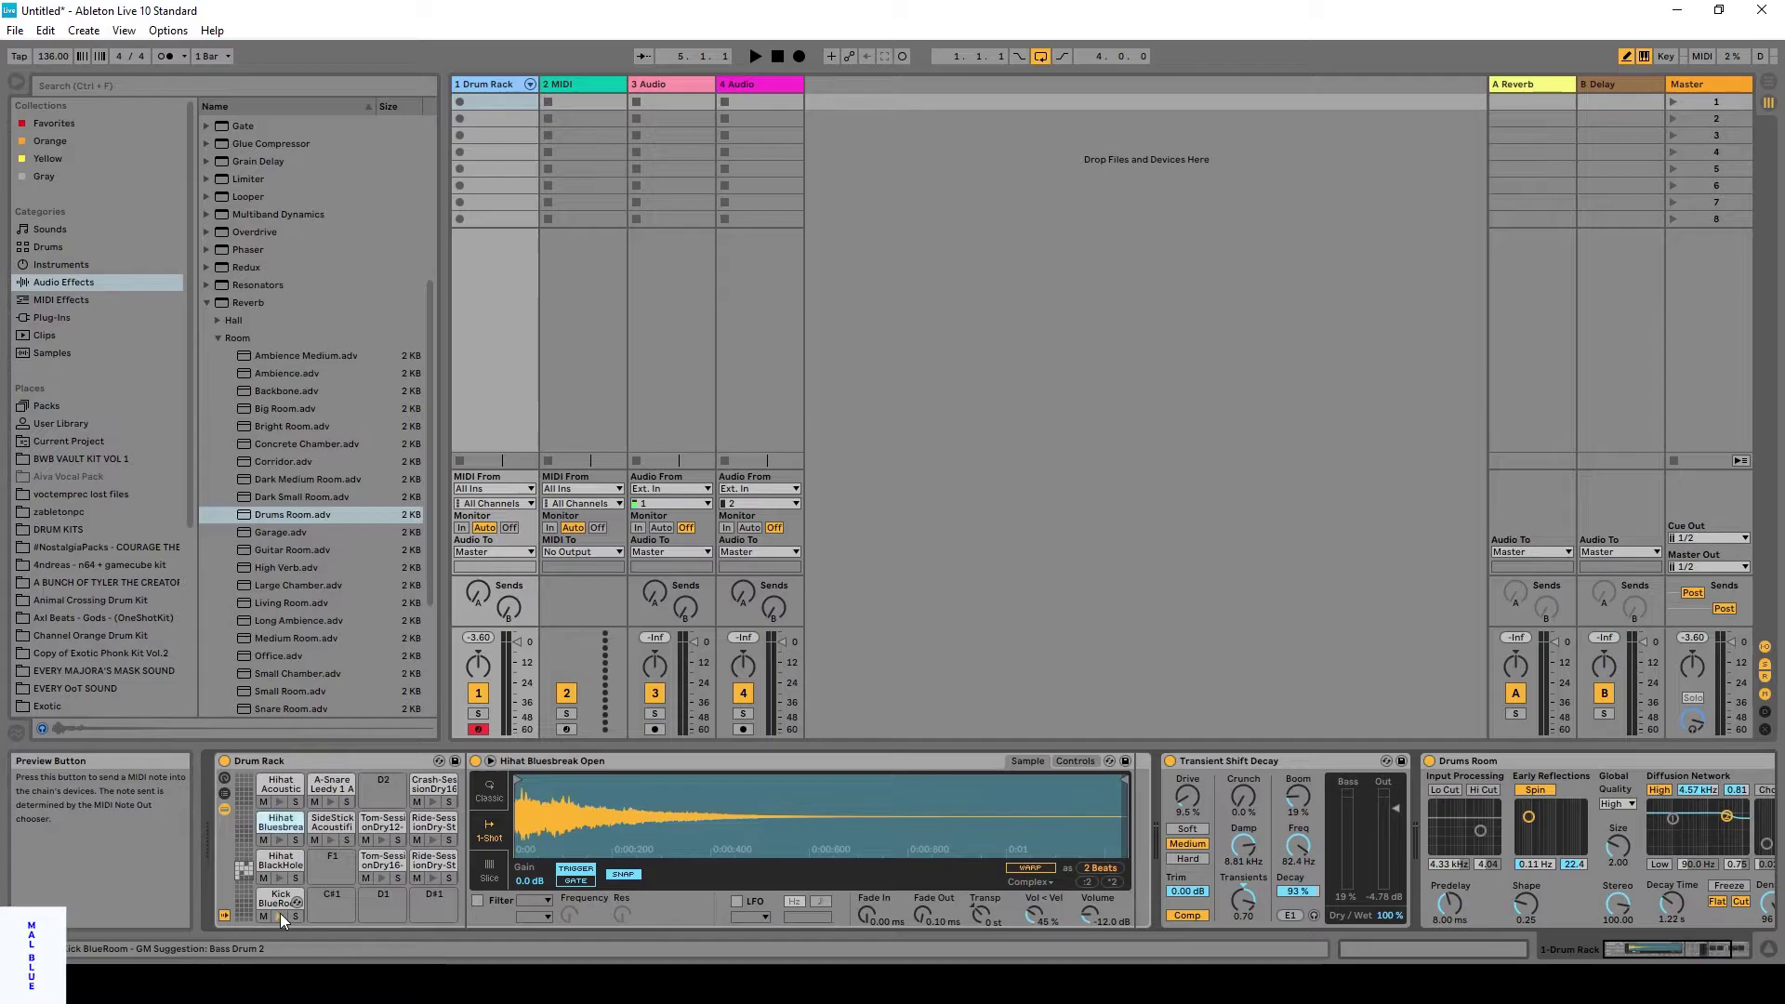
click(284, 824)
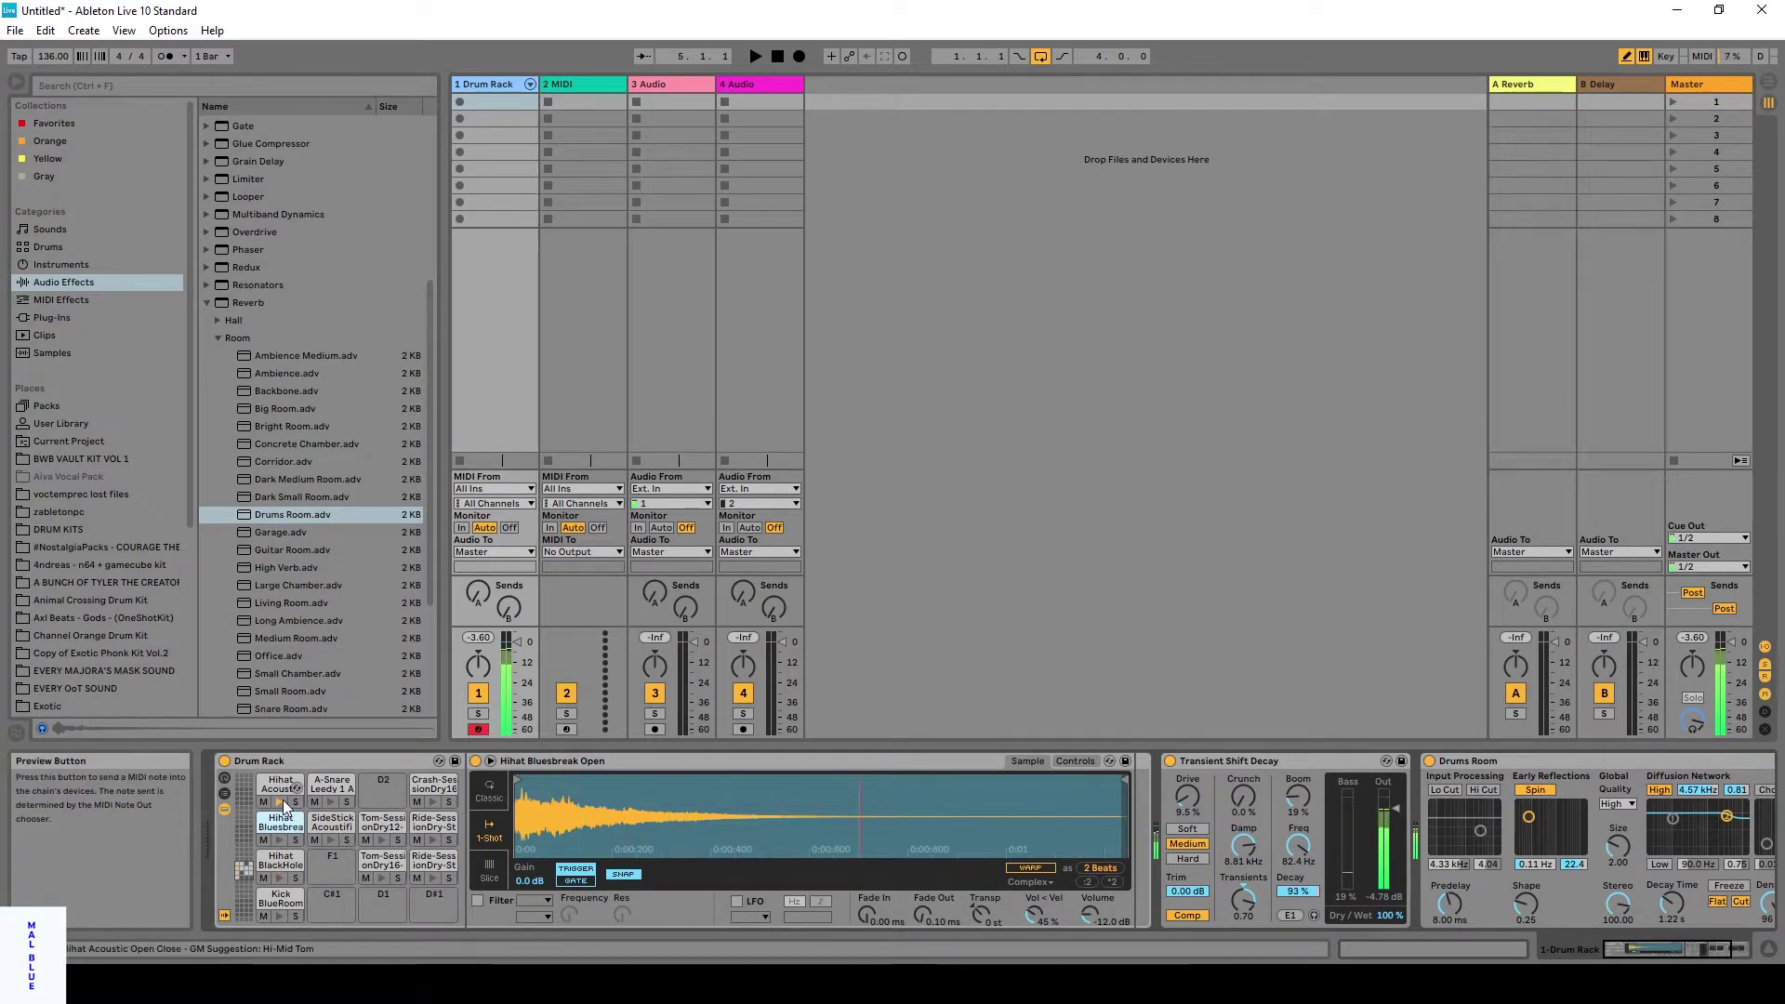
click(381, 840)
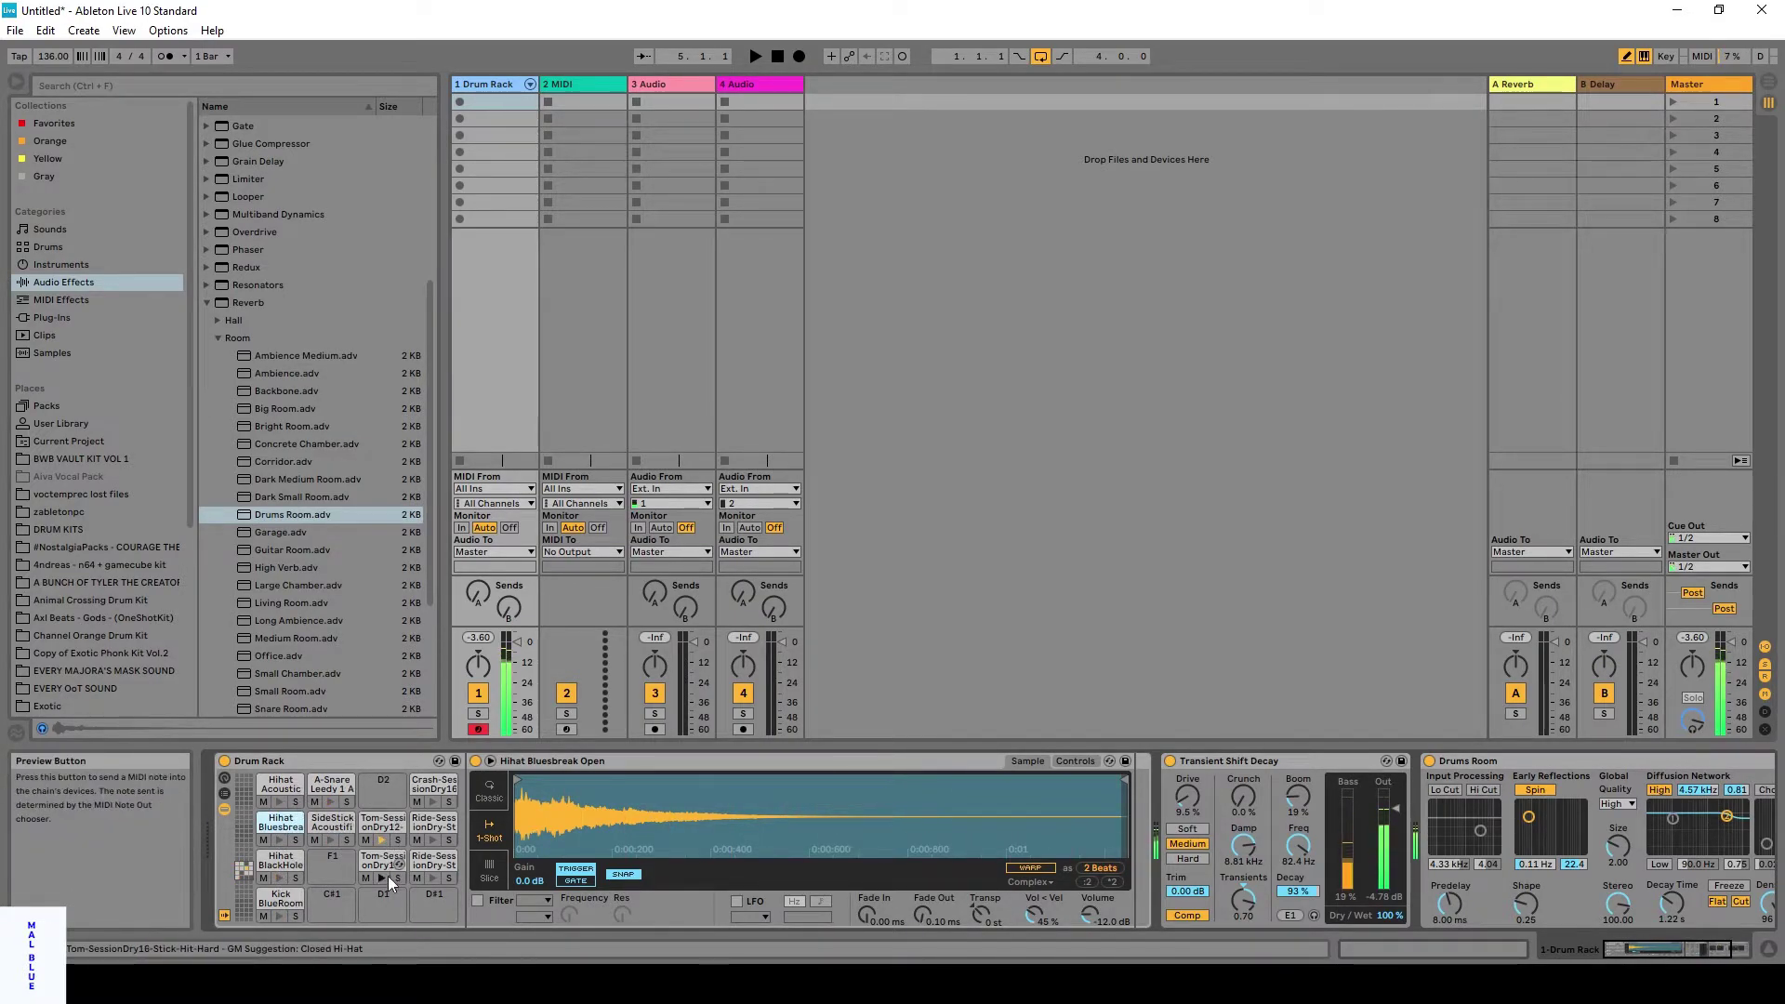
click(382, 877)
click(432, 877)
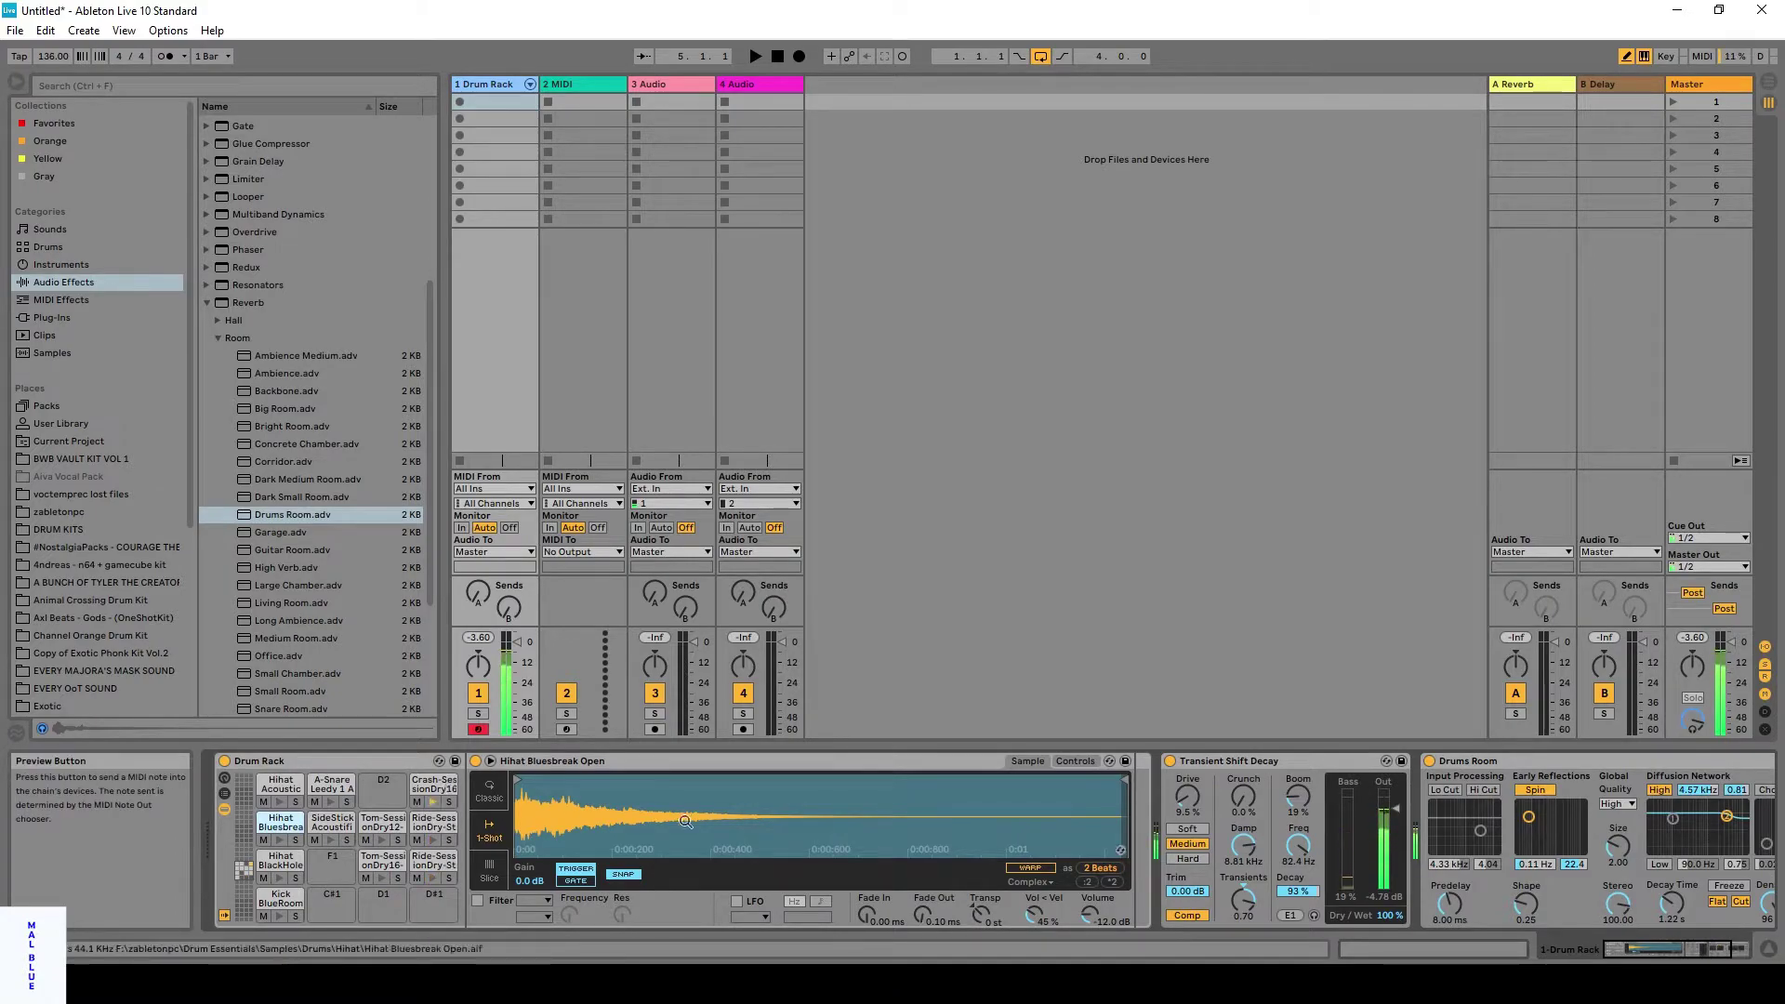
click(1667, 949)
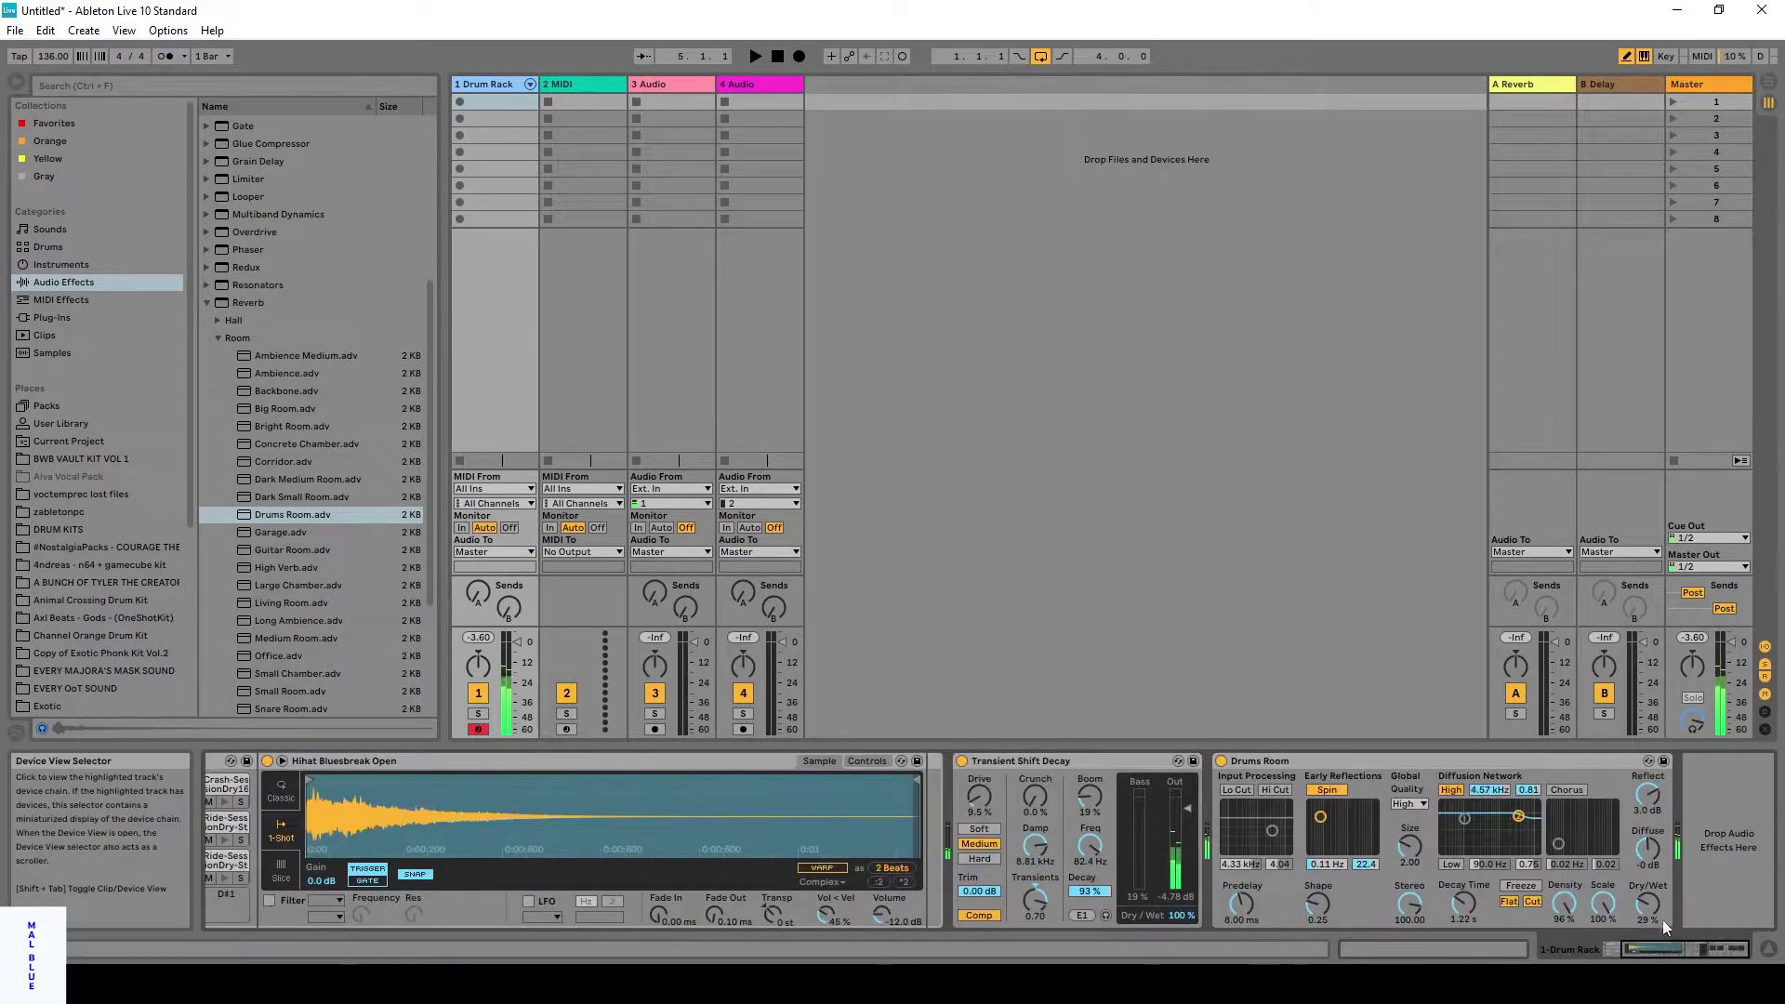
click(1619, 949)
click(279, 841)
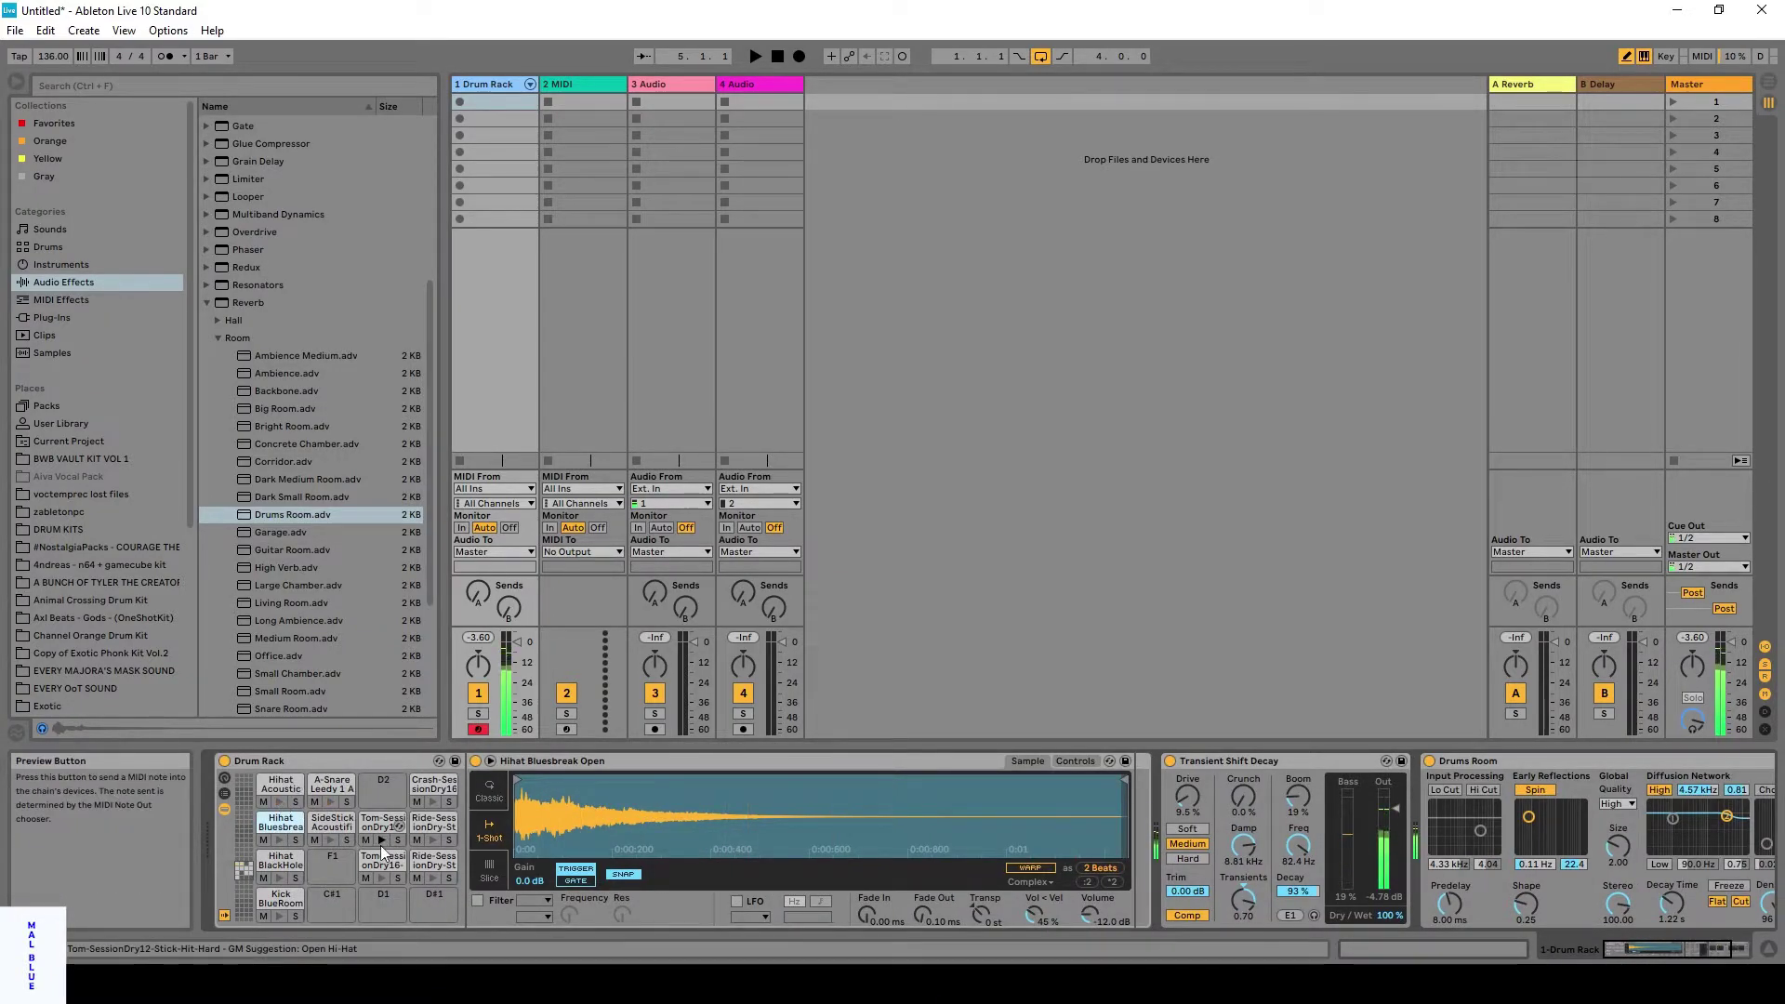
click(381, 878)
click(432, 878)
click(433, 840)
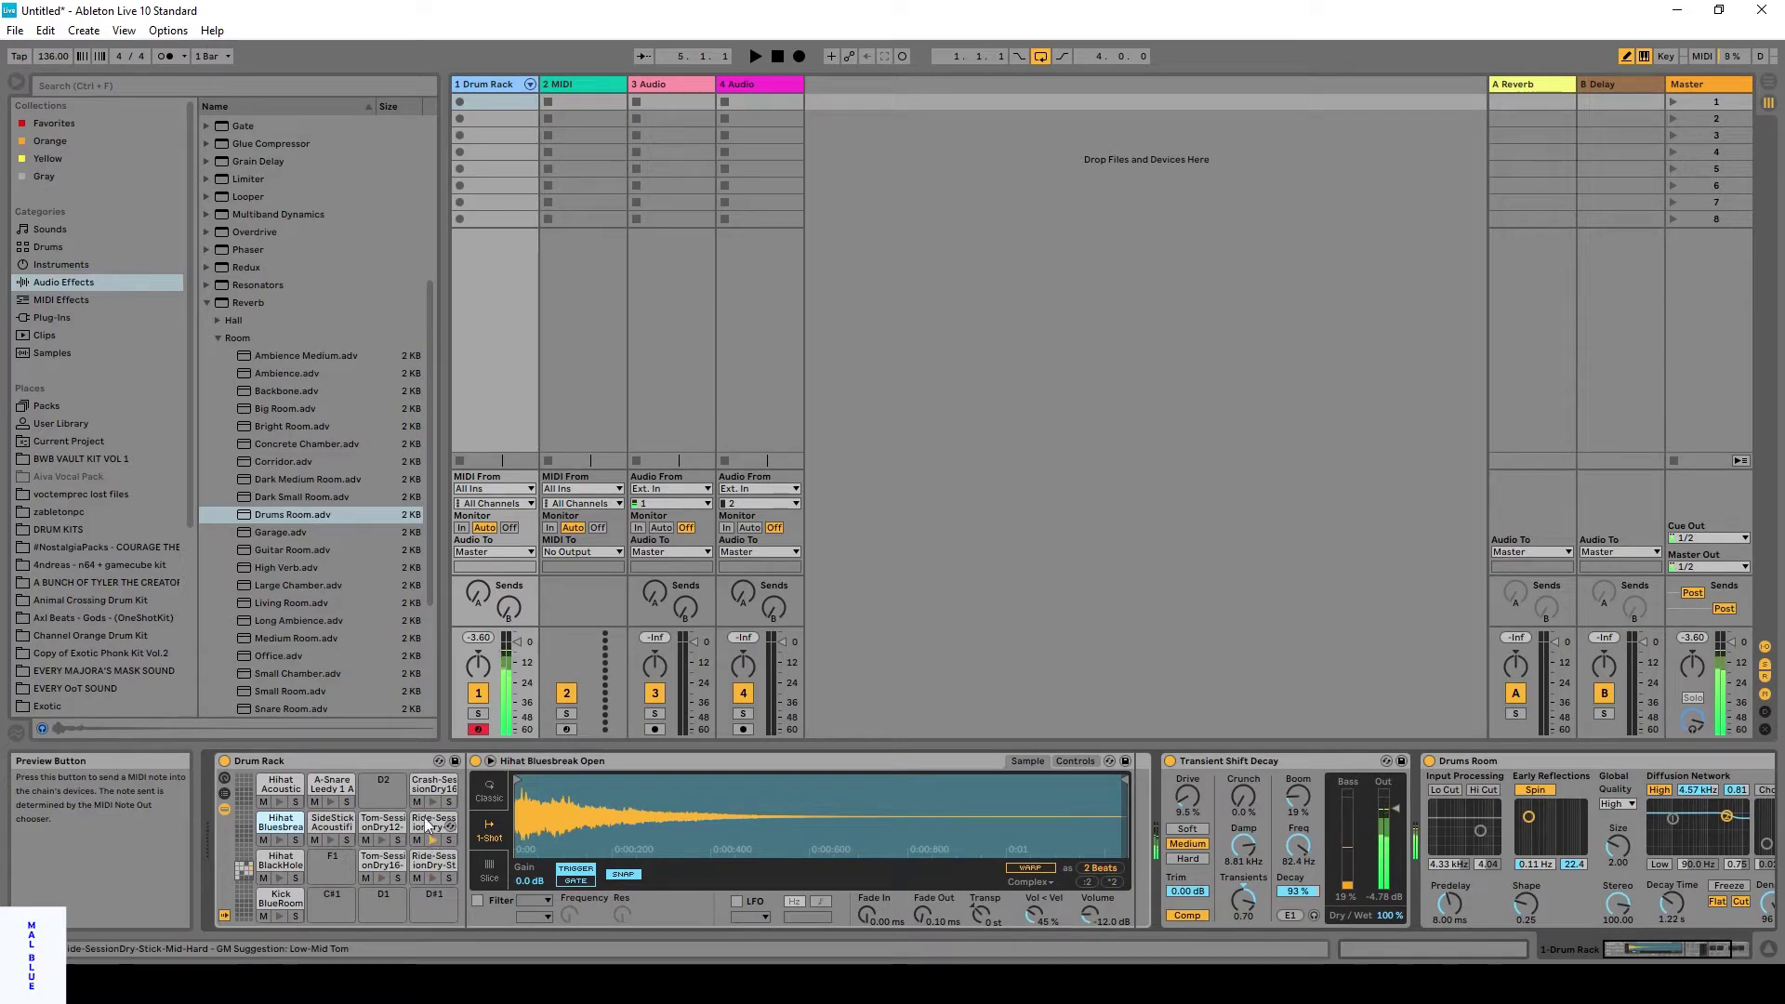
click(432, 802)
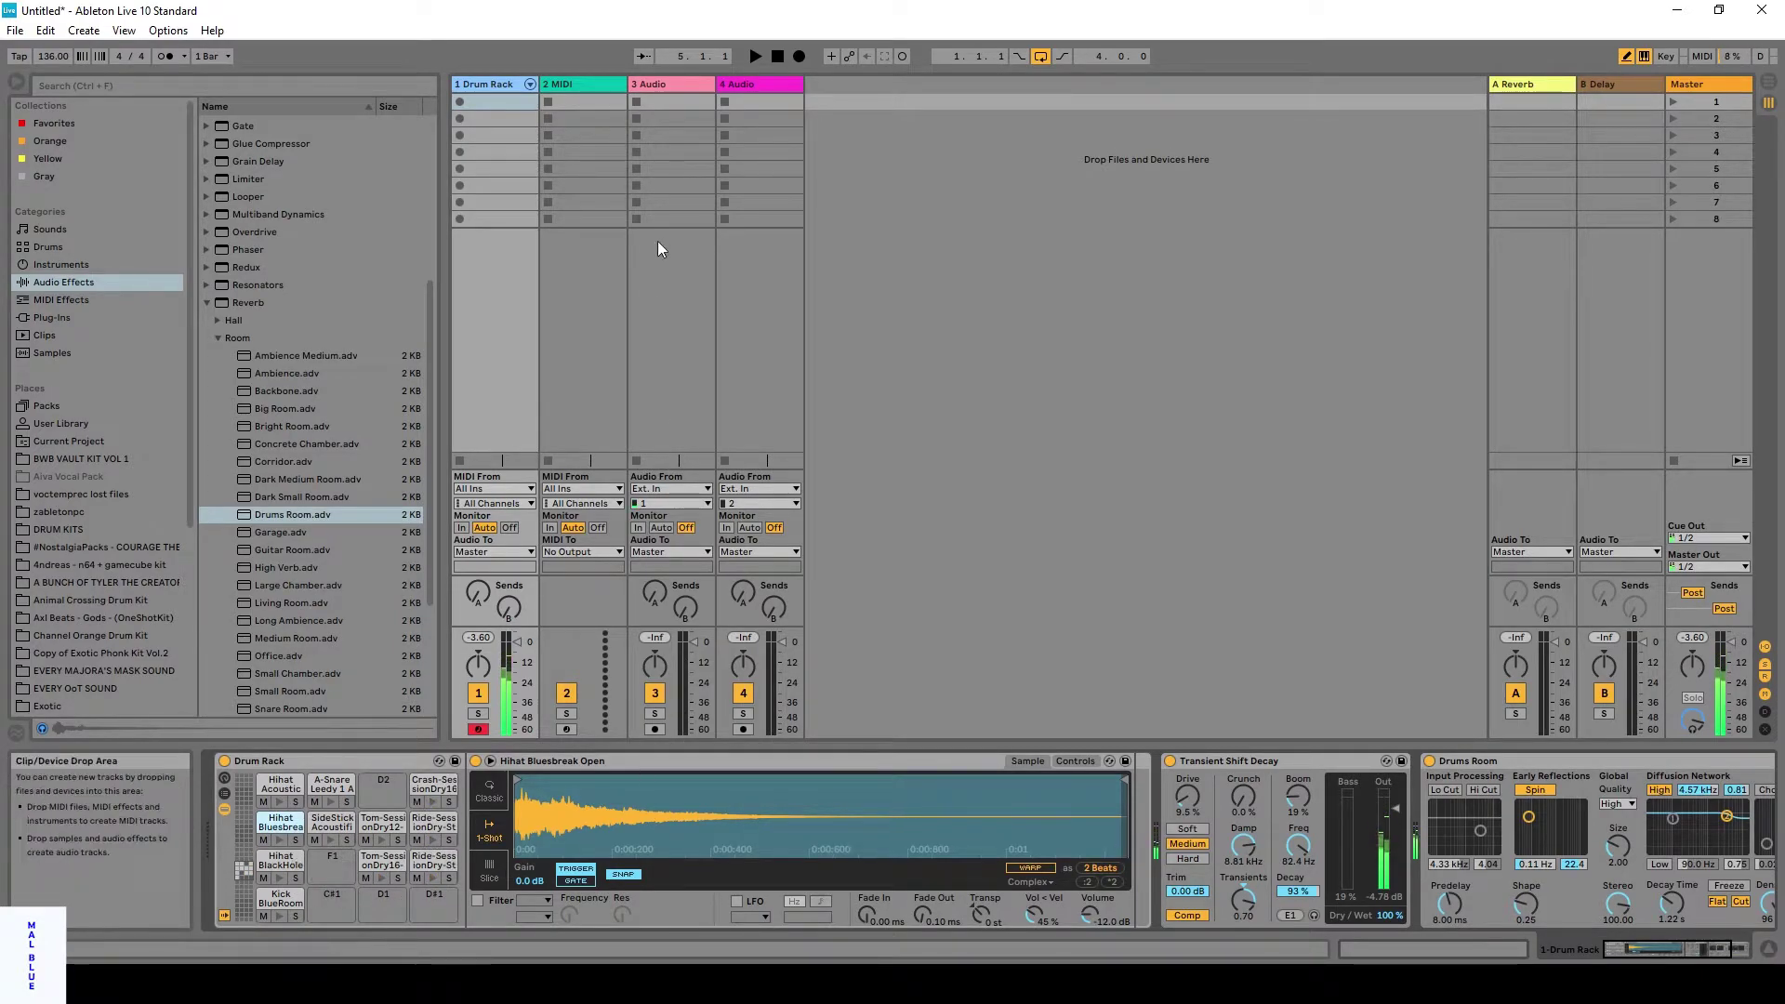
Switch to the Arrangement View and insert an empty four-bar MIDI clip at bar 1 of the Drum Rack track.
click(1770, 90)
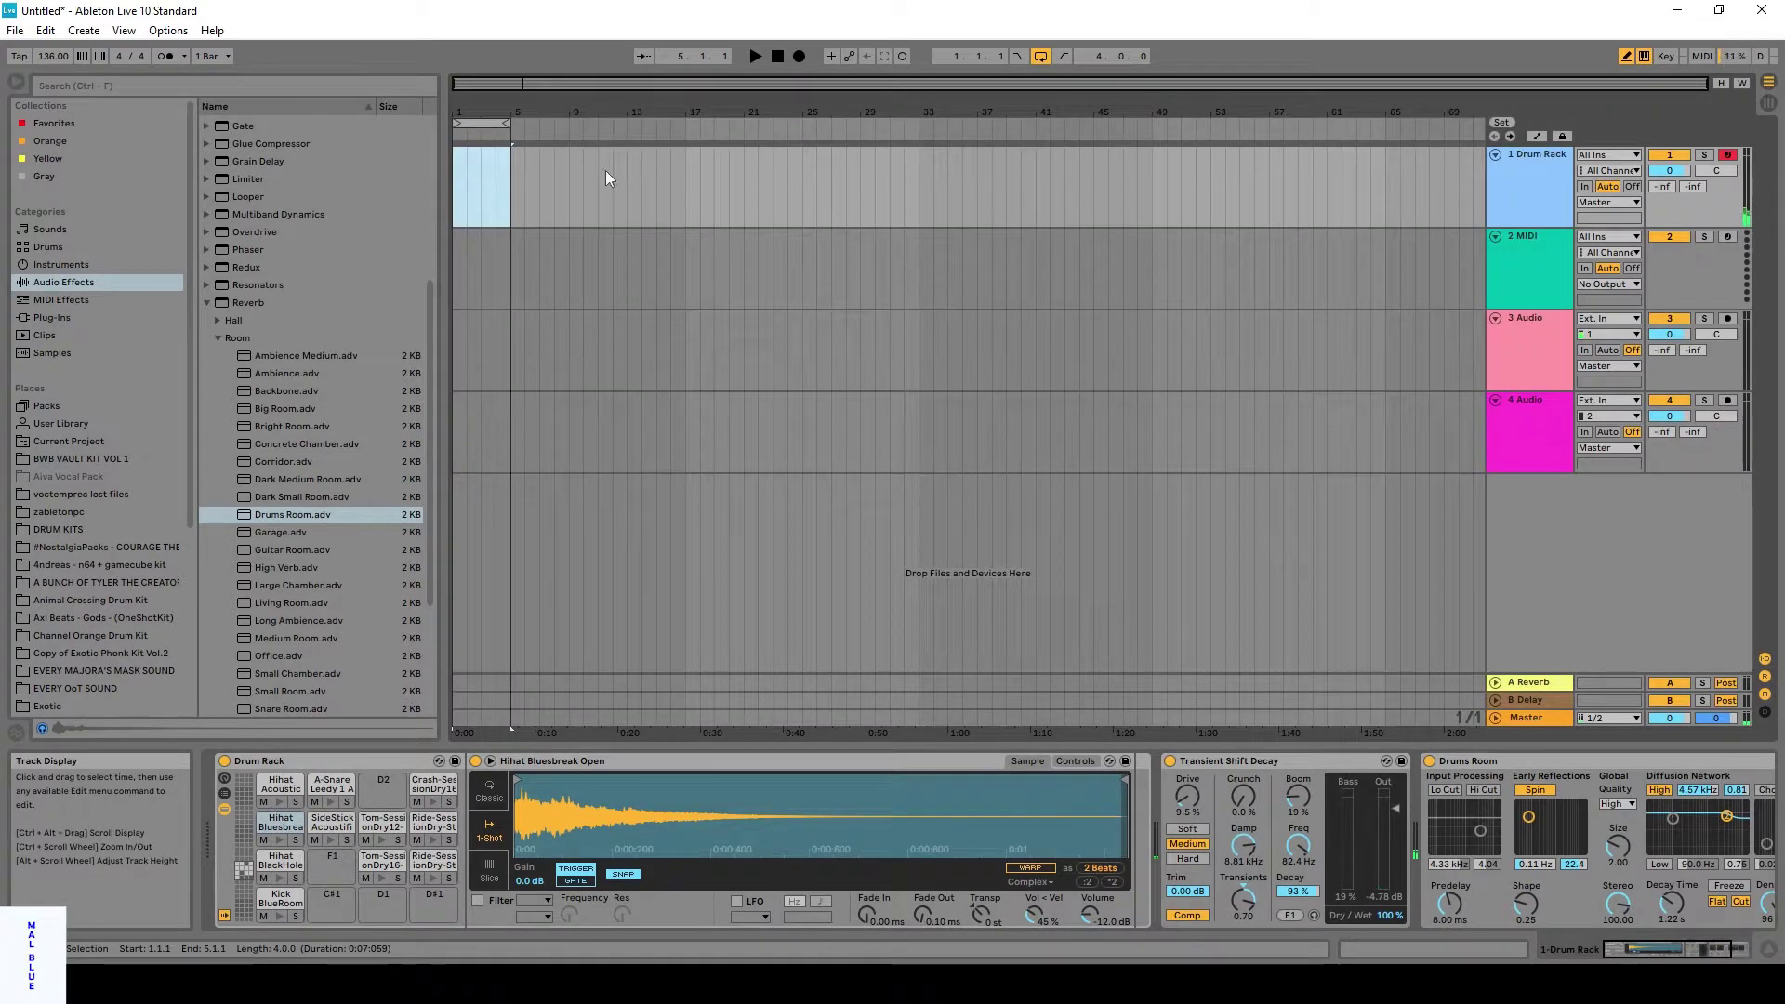
click(1526, 176)
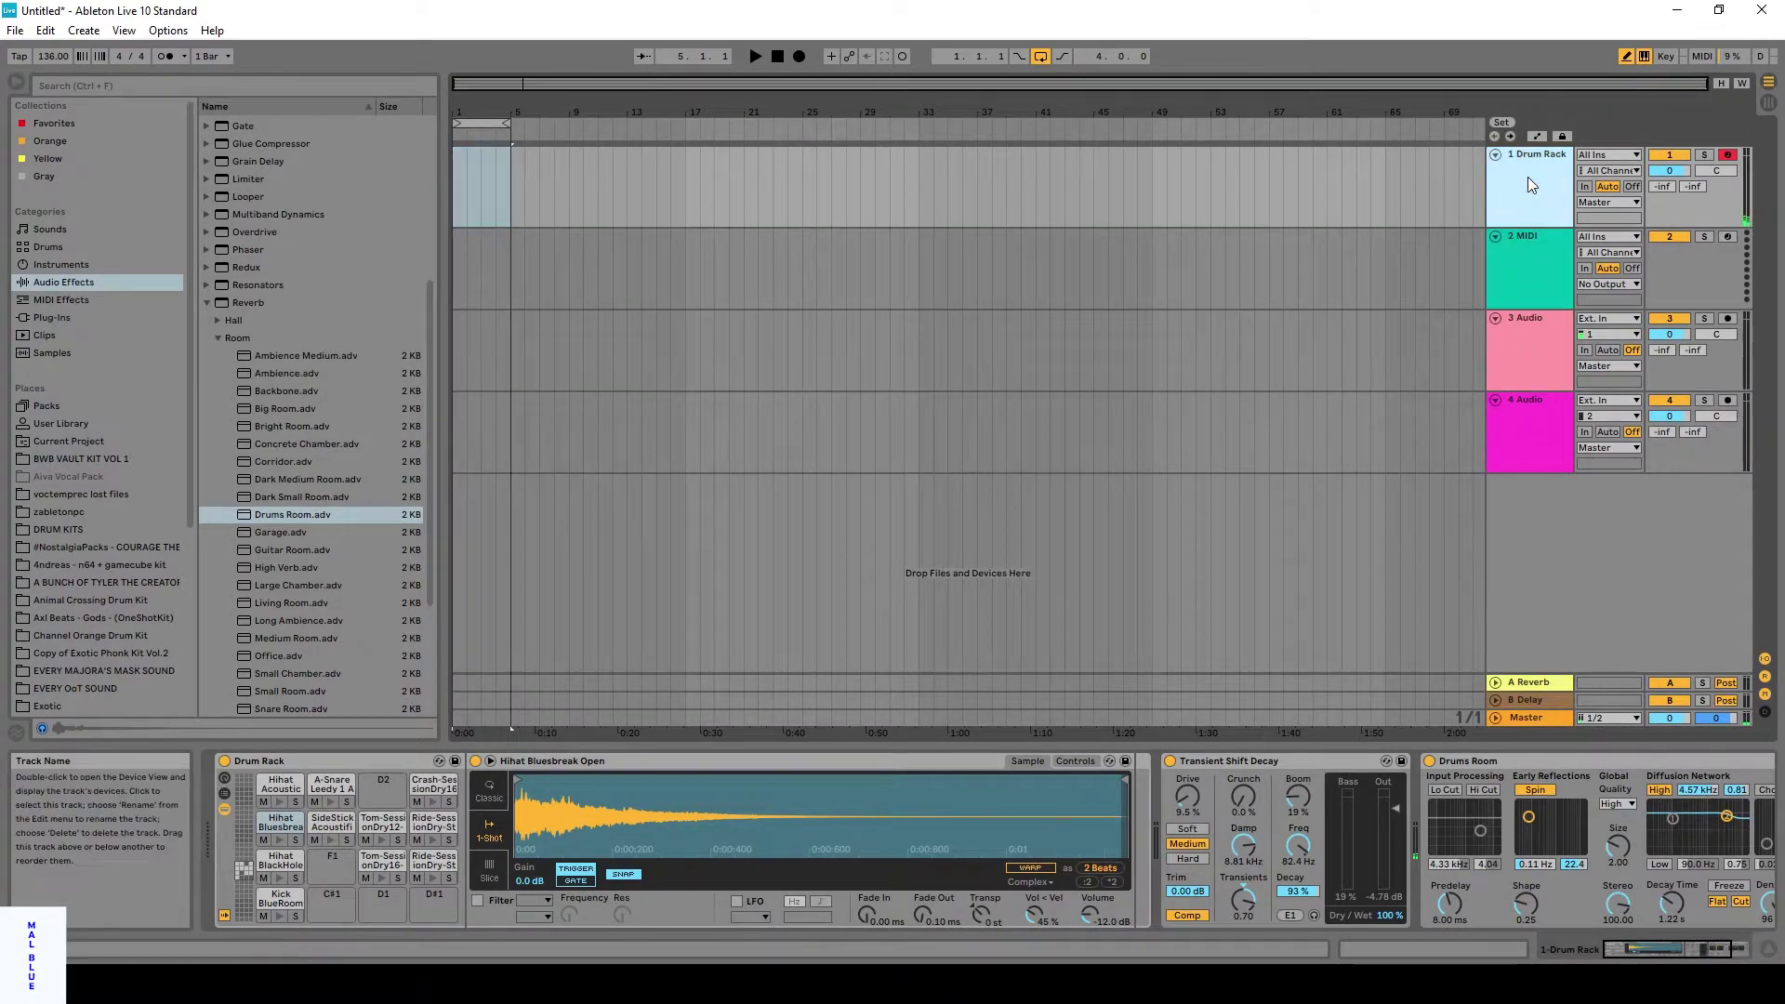
click(457, 176)
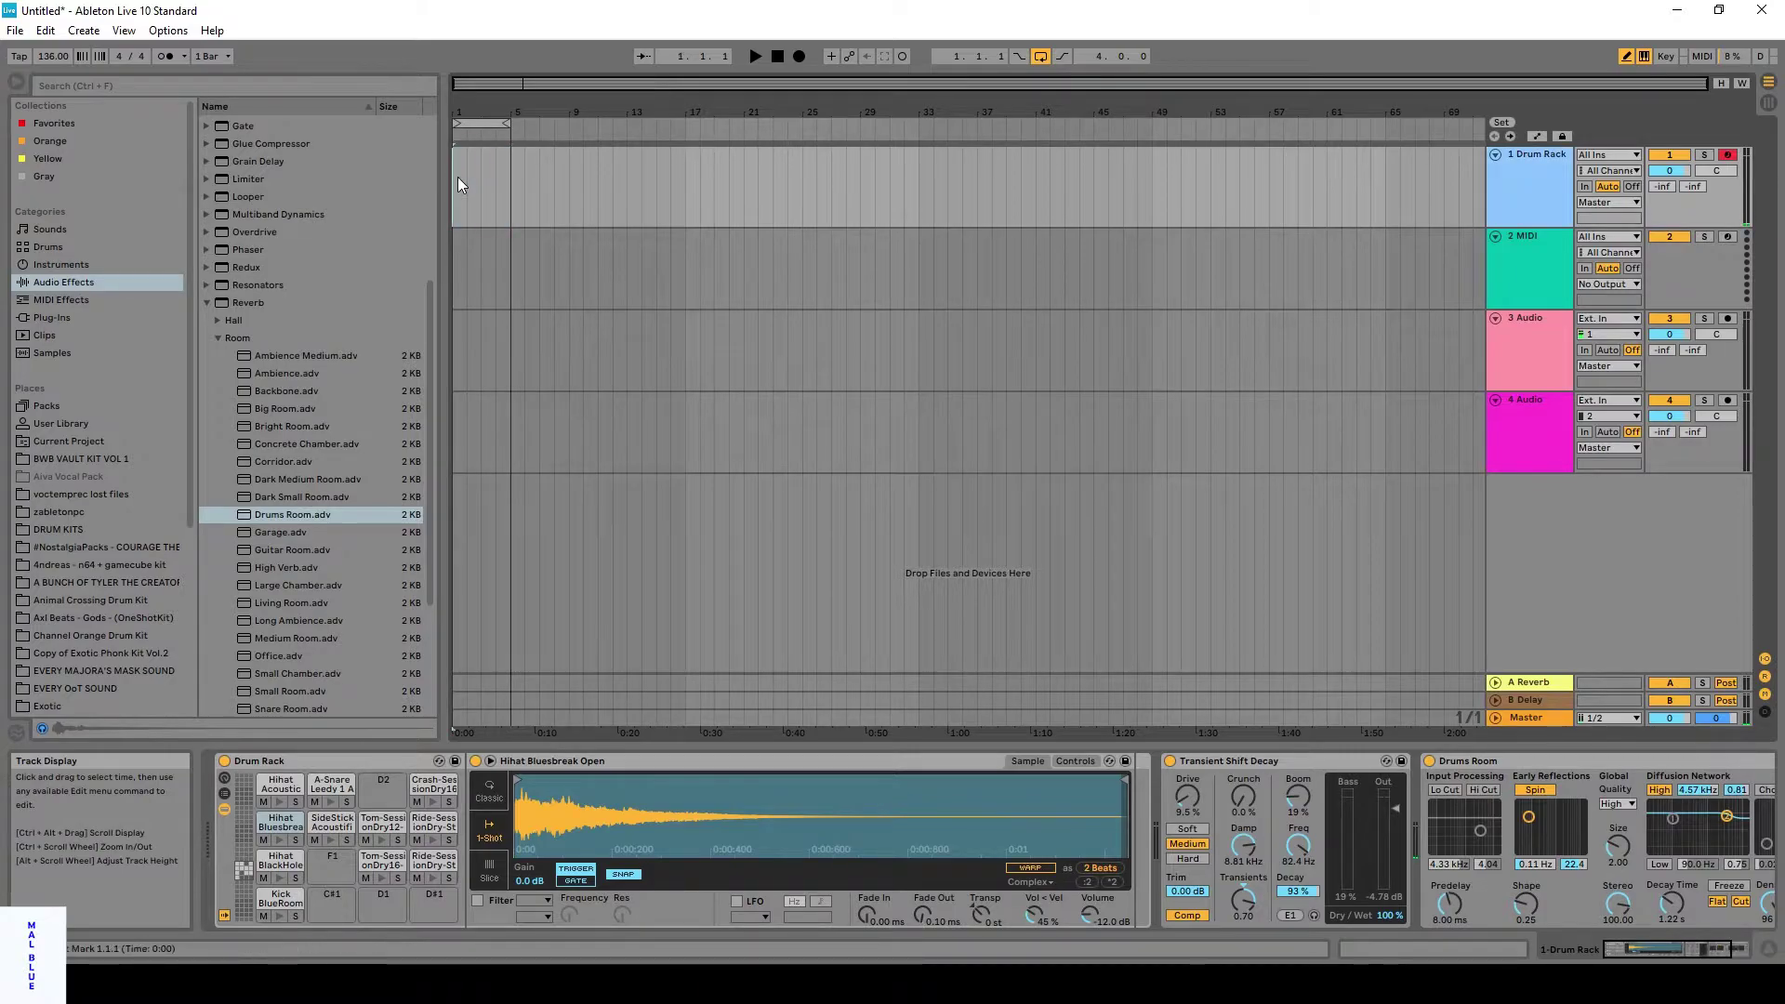
right_click(499, 176)
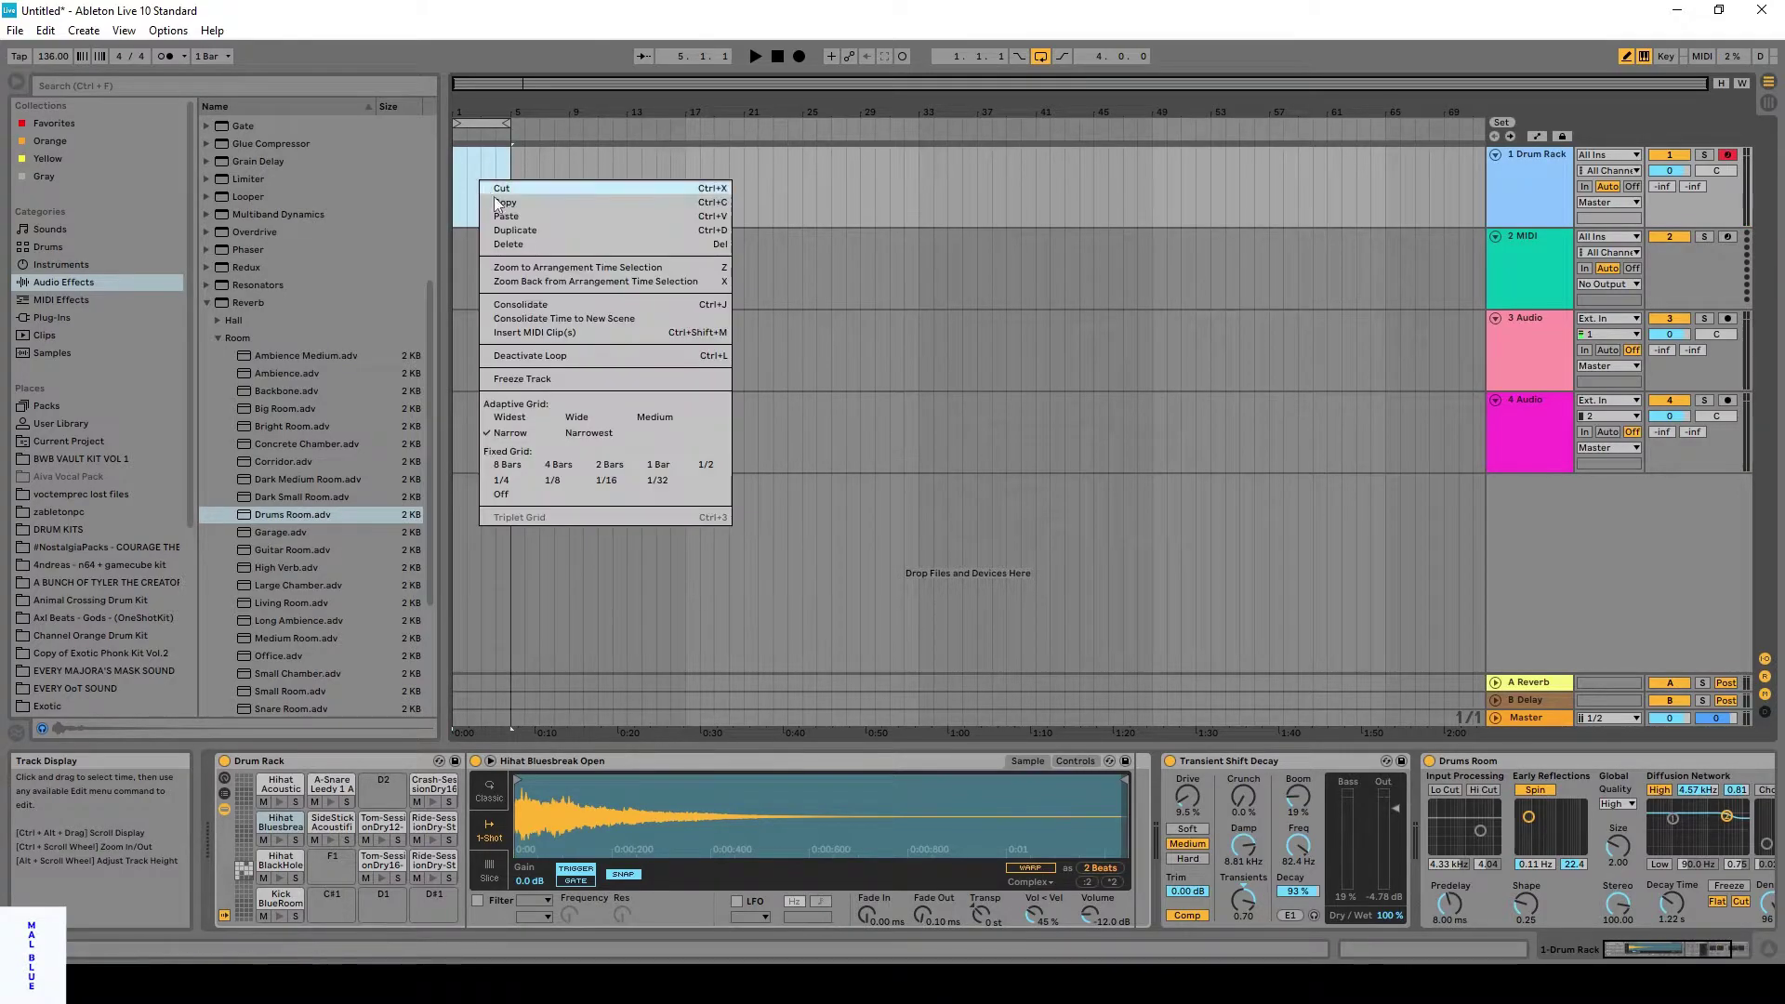
click(559, 333)
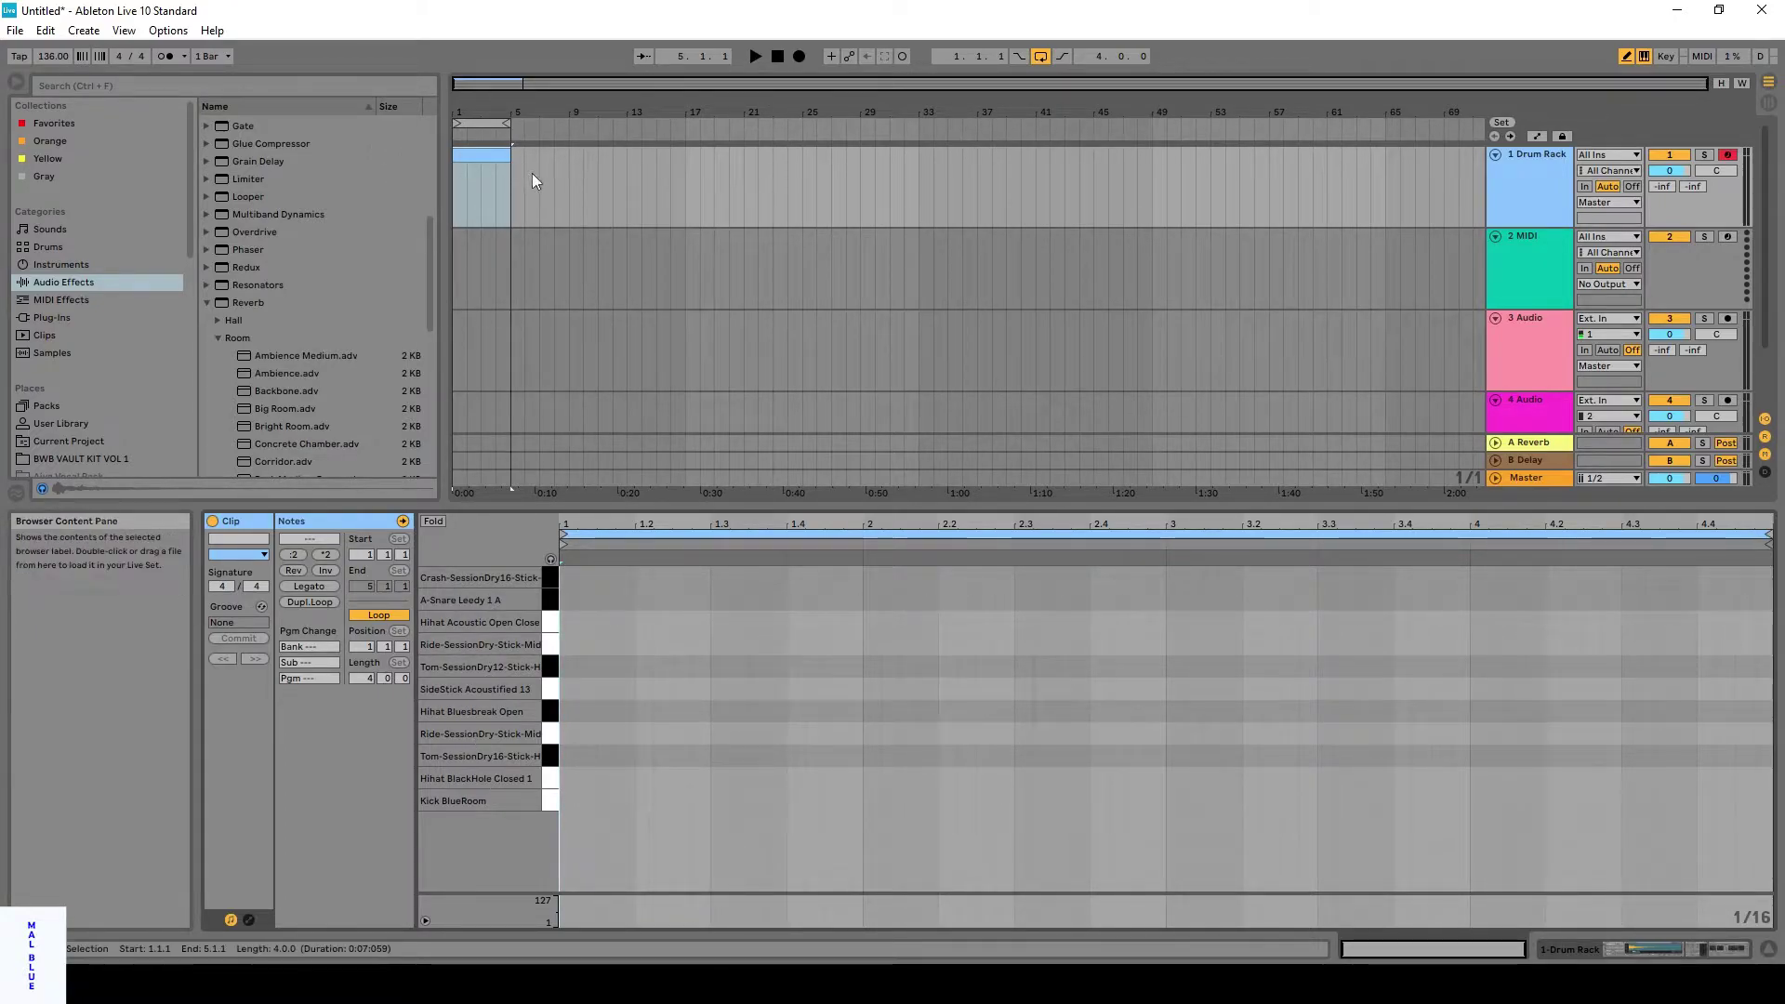
Shorten the arrangement loop to the first two bars and start playback.
drag(509, 124, 486, 124)
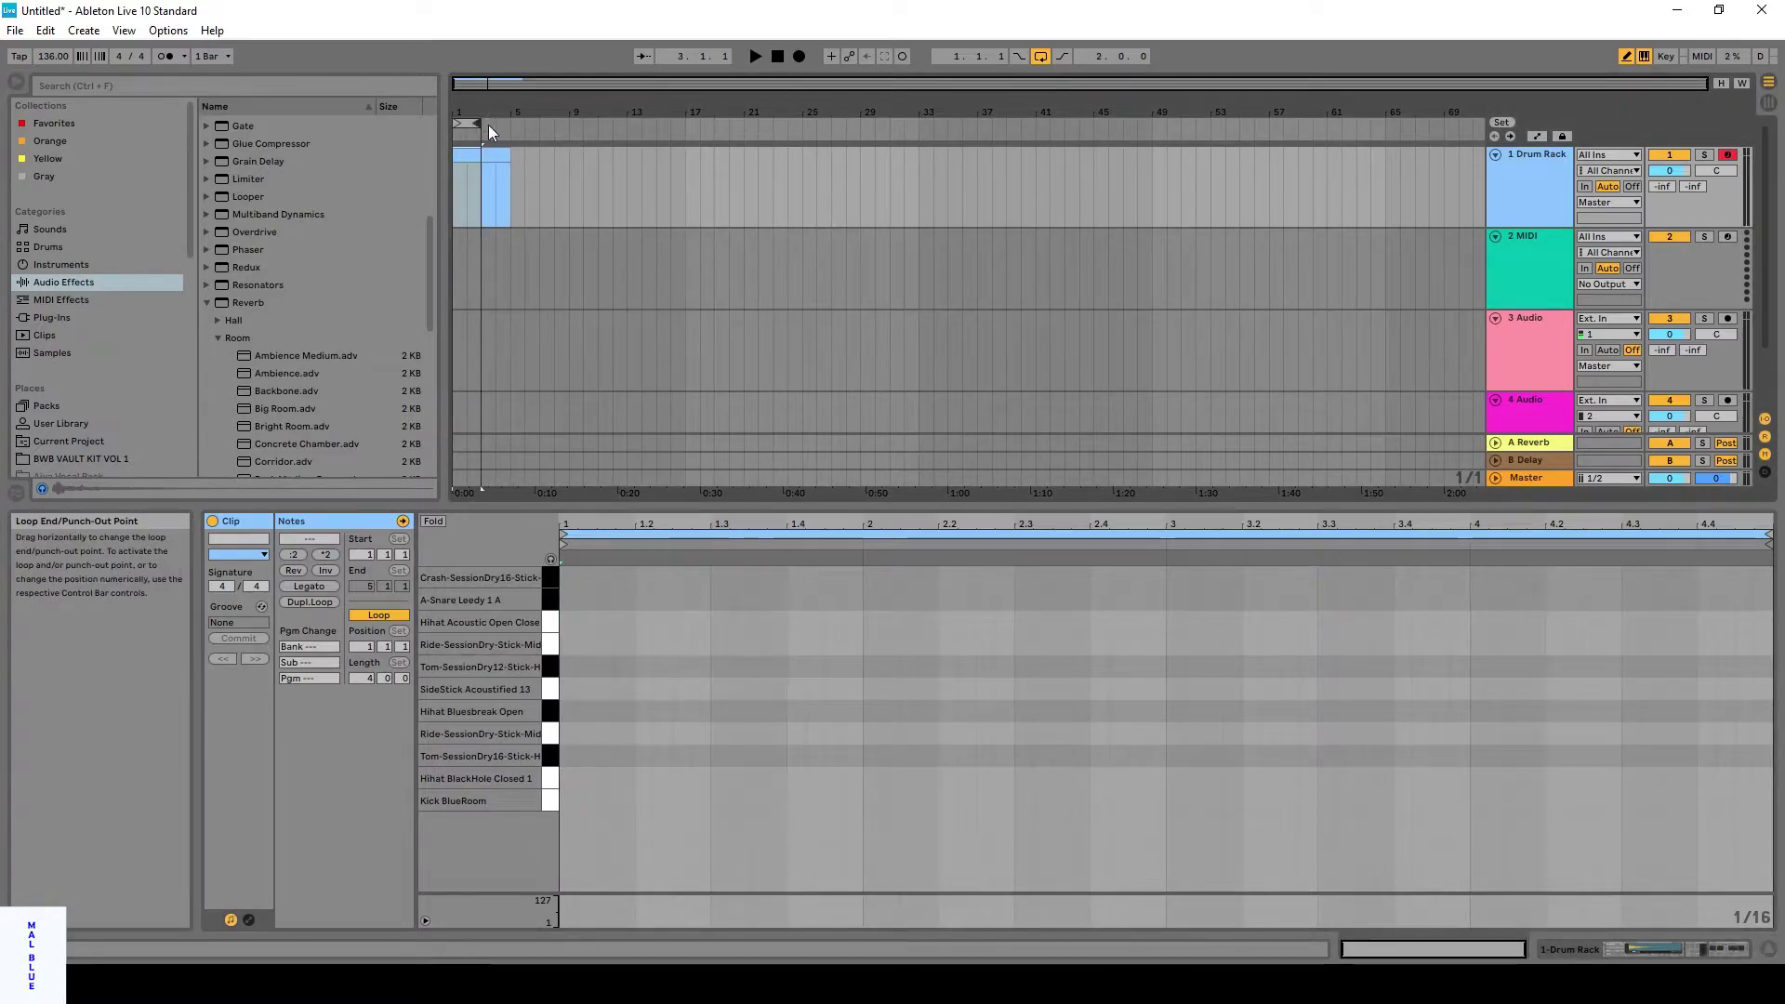
click(467, 151)
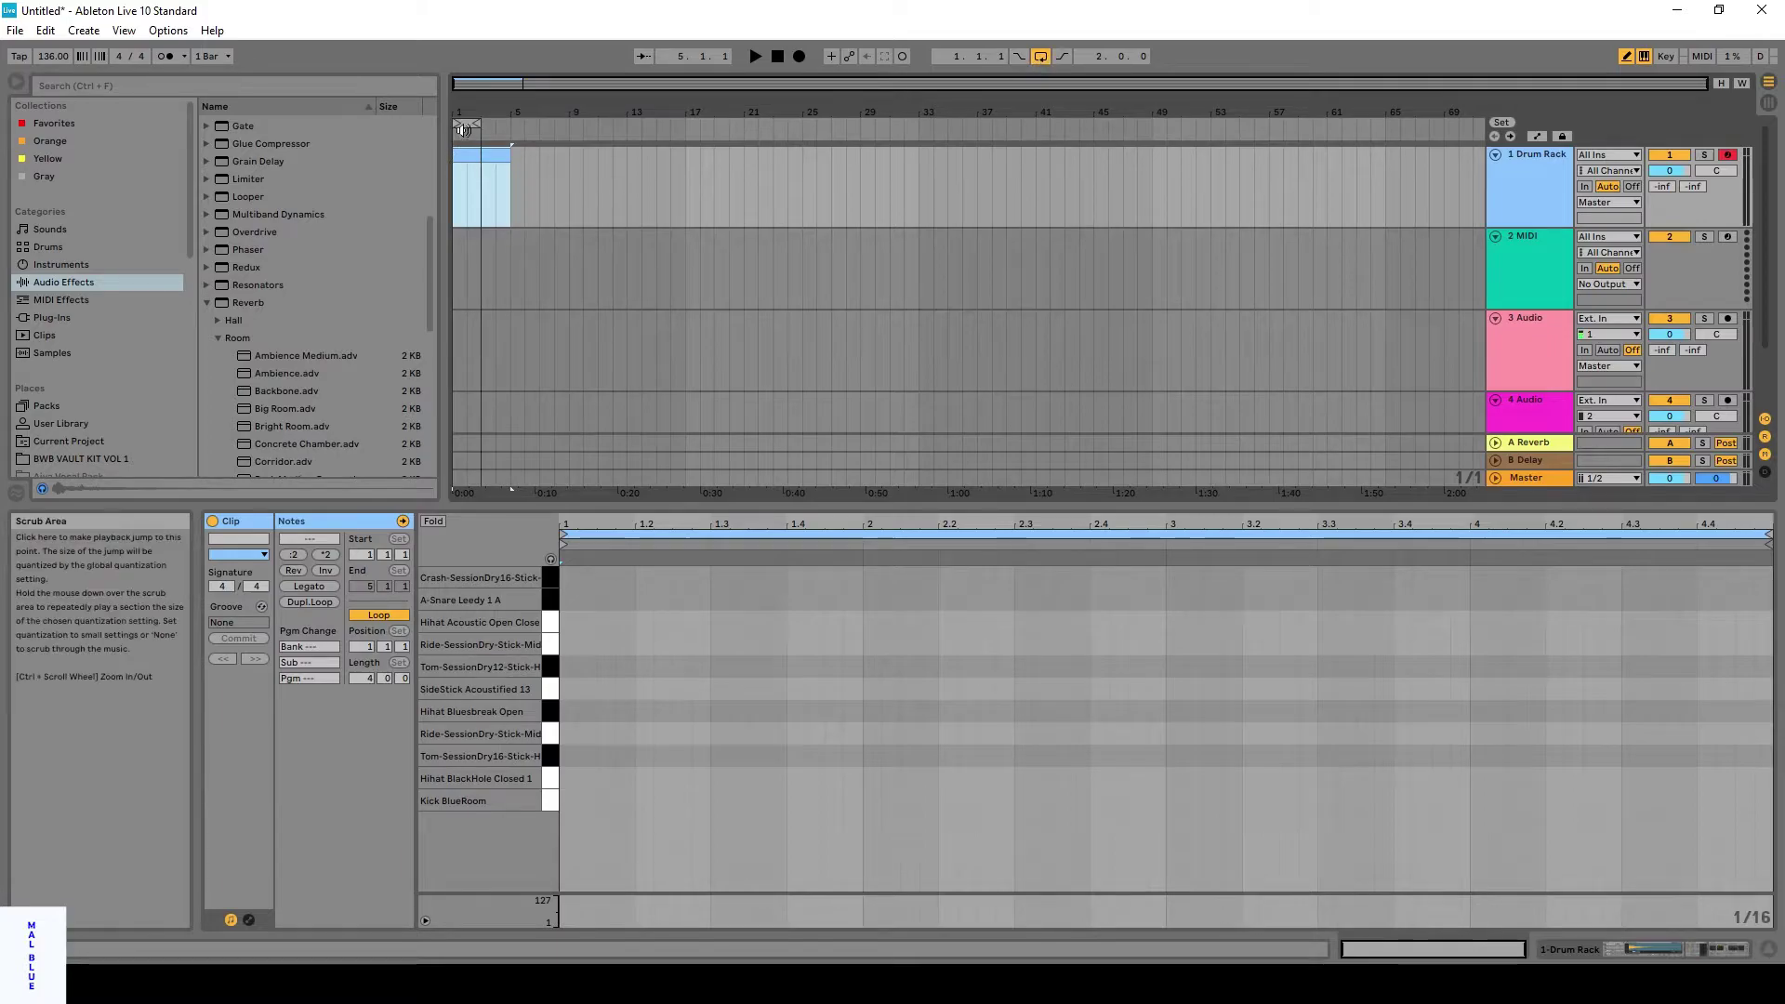
click(755, 57)
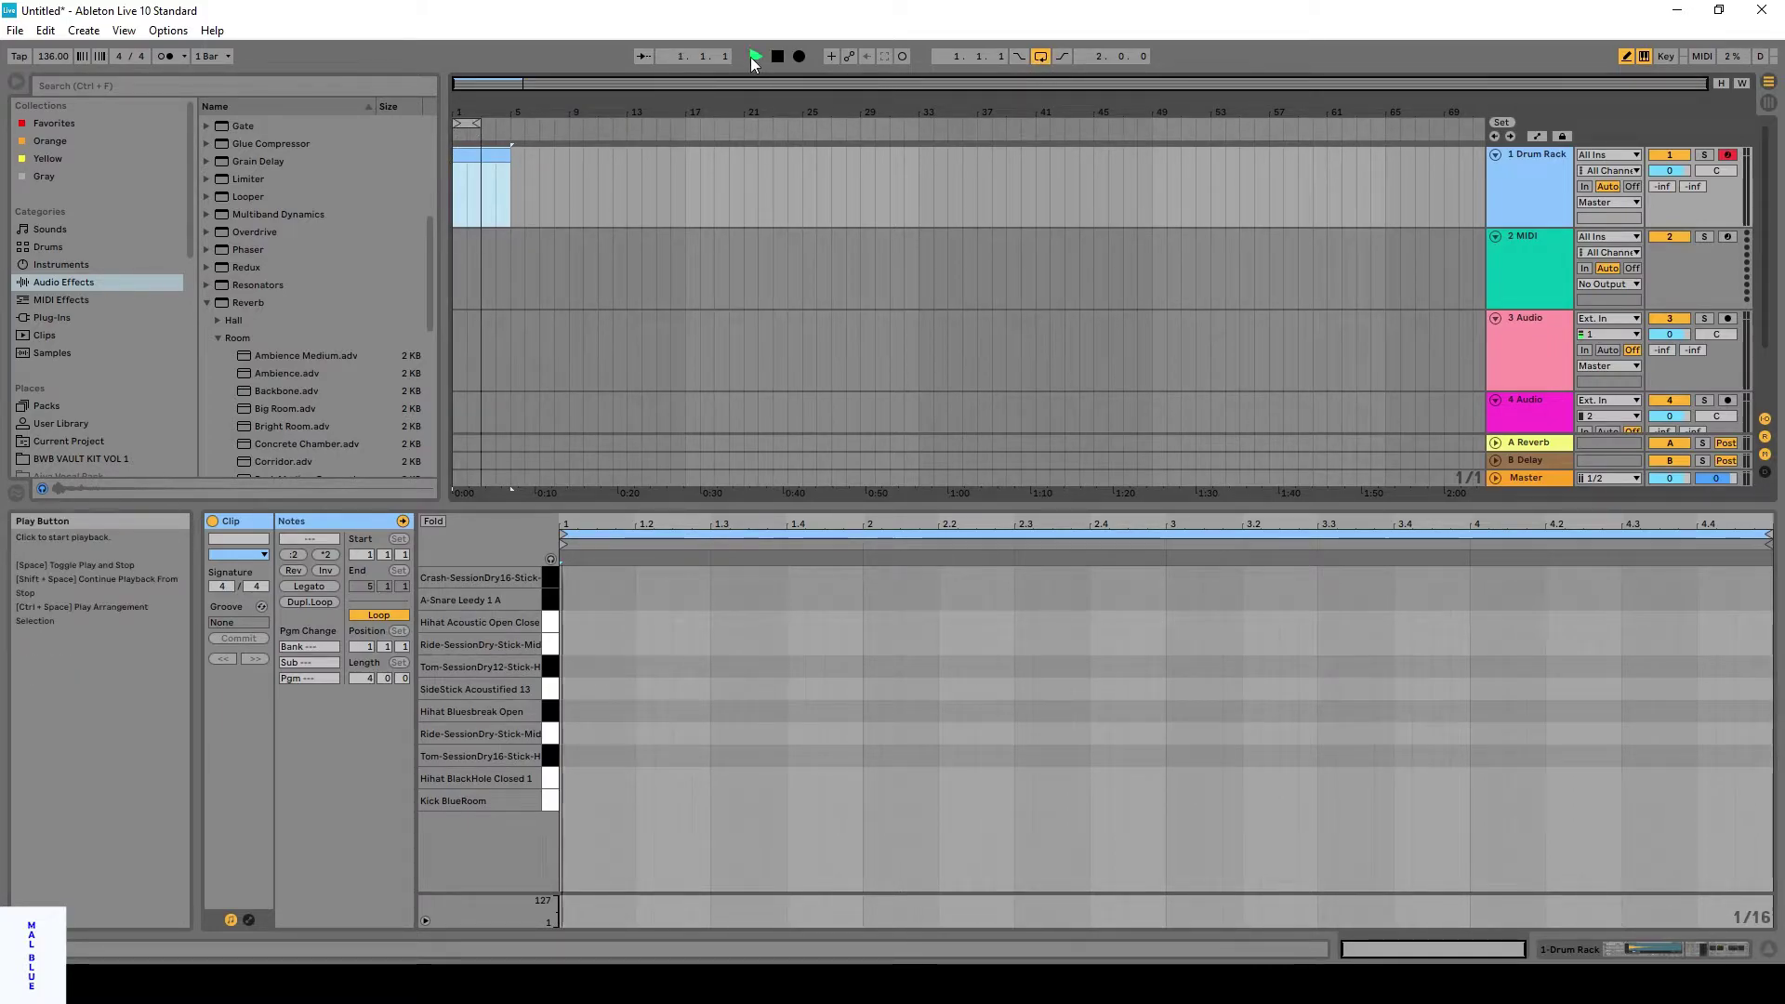
Draw Kick BlueRoom and Hihat Acoustic Open Close notes at 1.1.1 and a snare at 1.3.1, and restart playback.
click(569, 799)
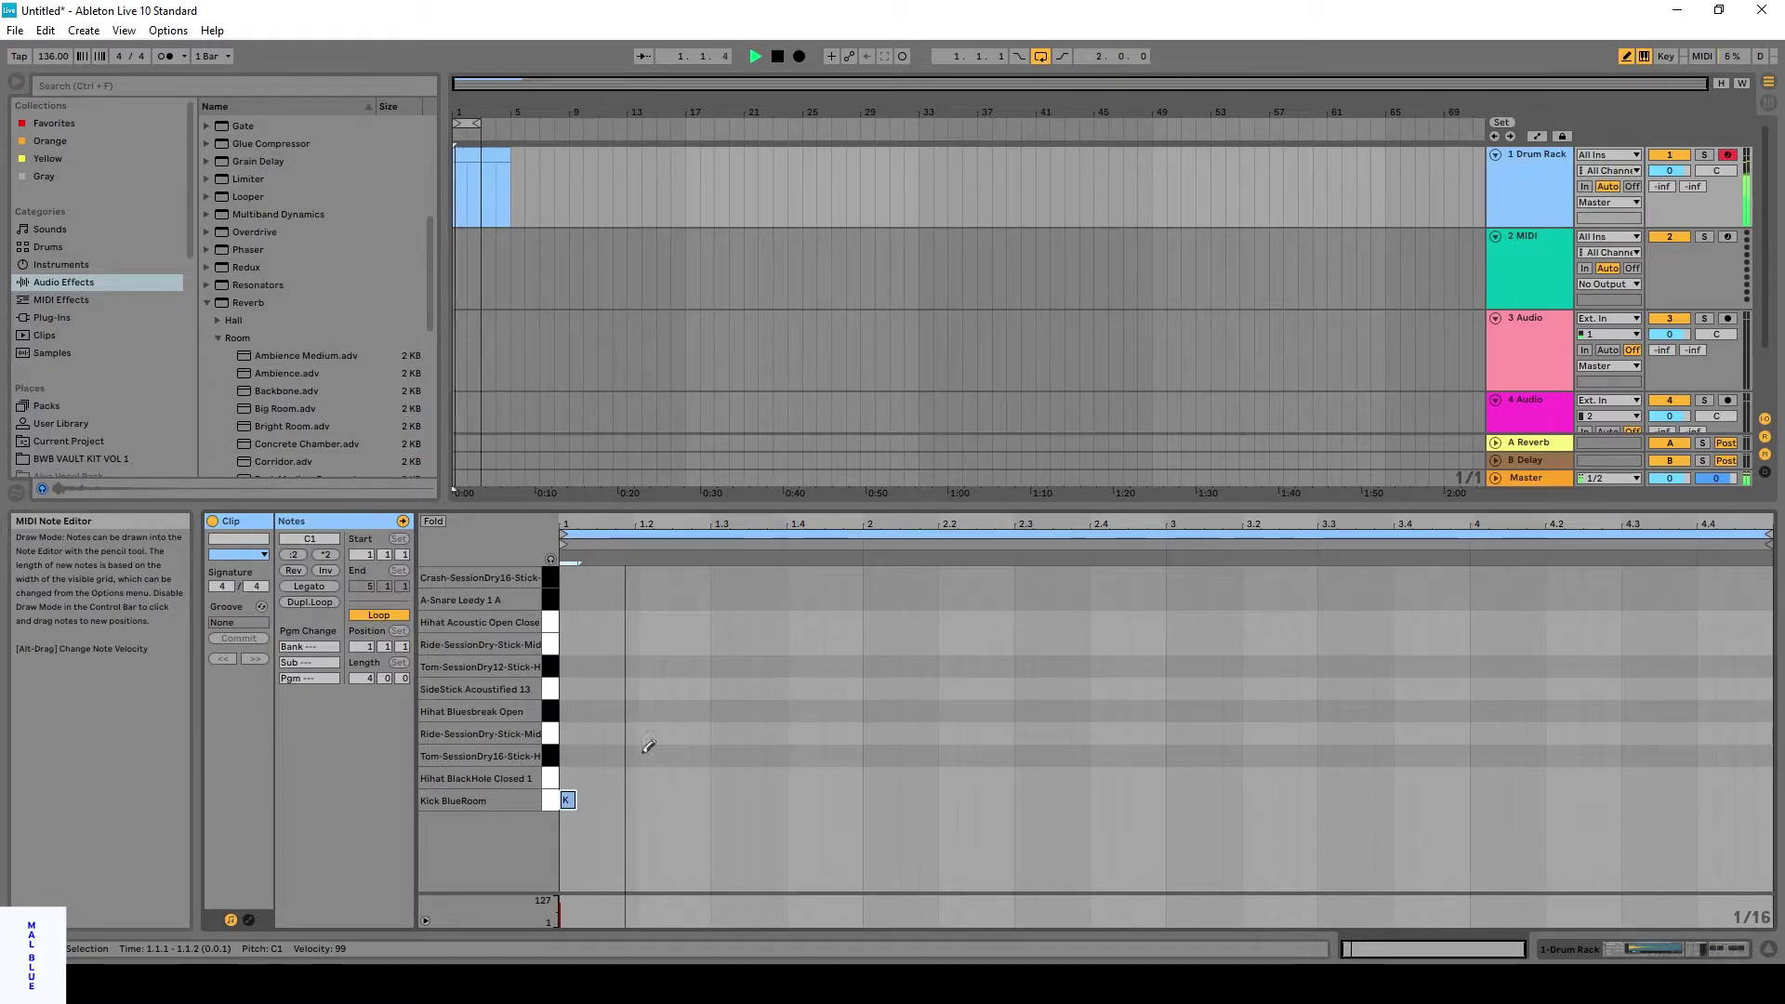
click(717, 599)
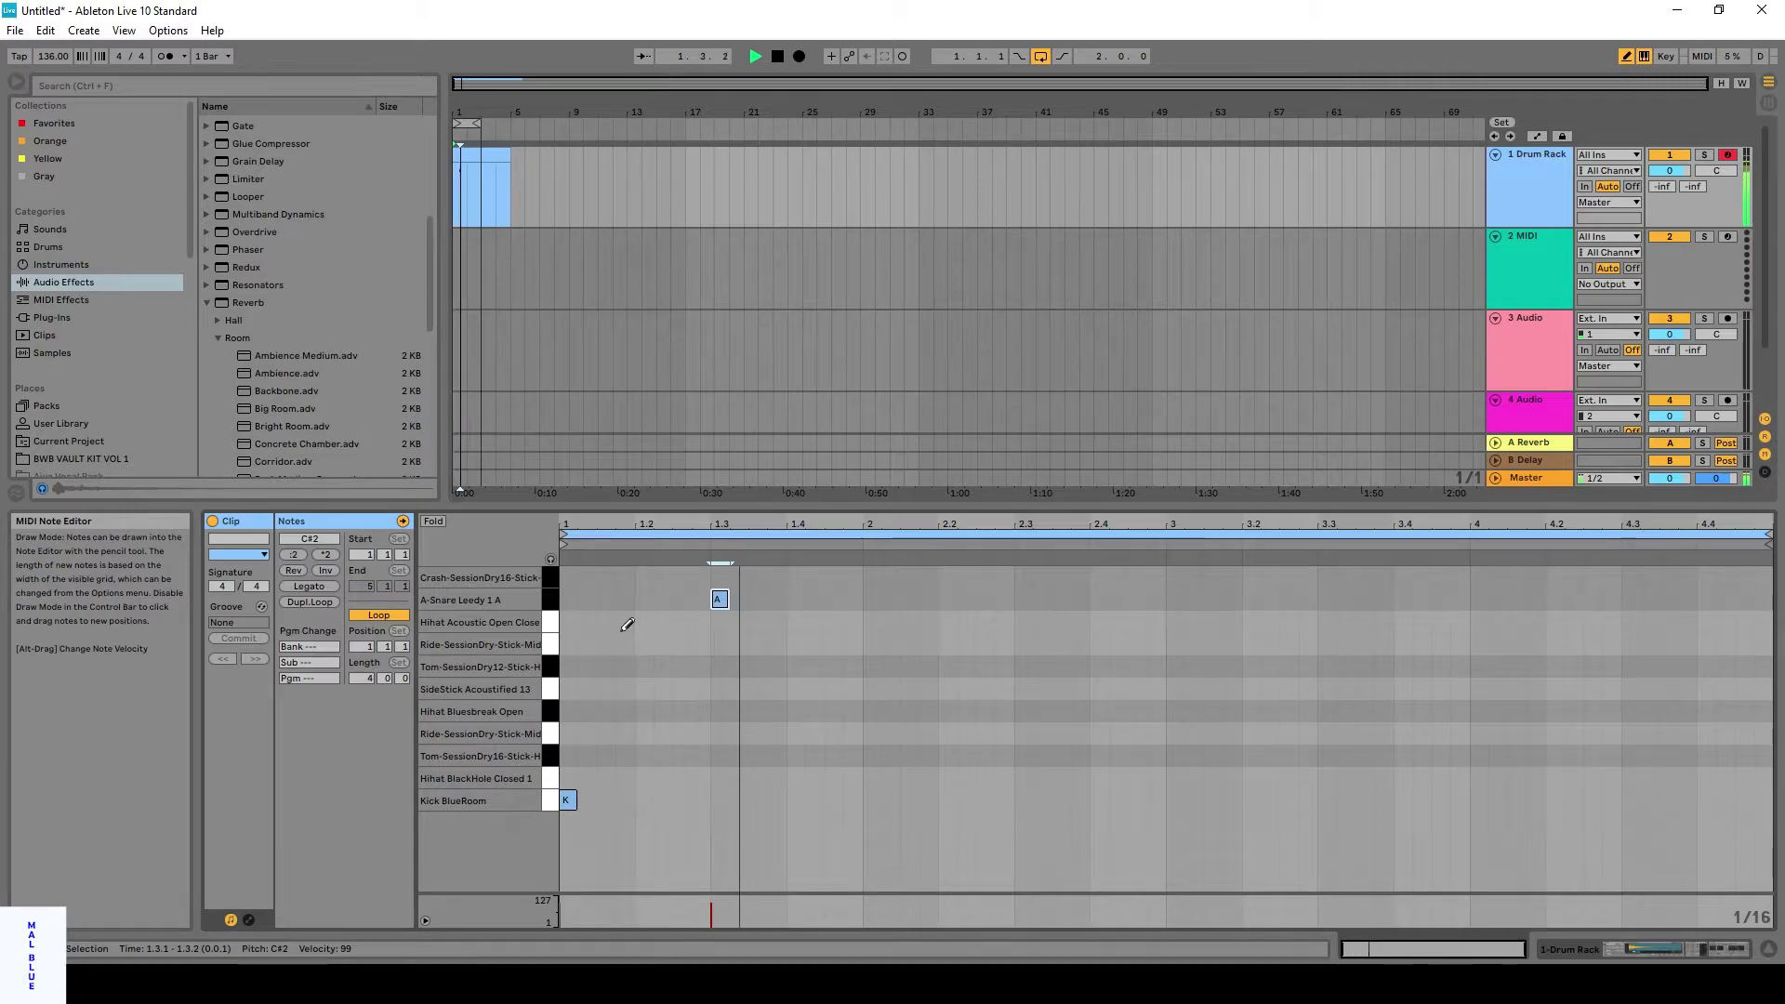
click(568, 621)
key(space)
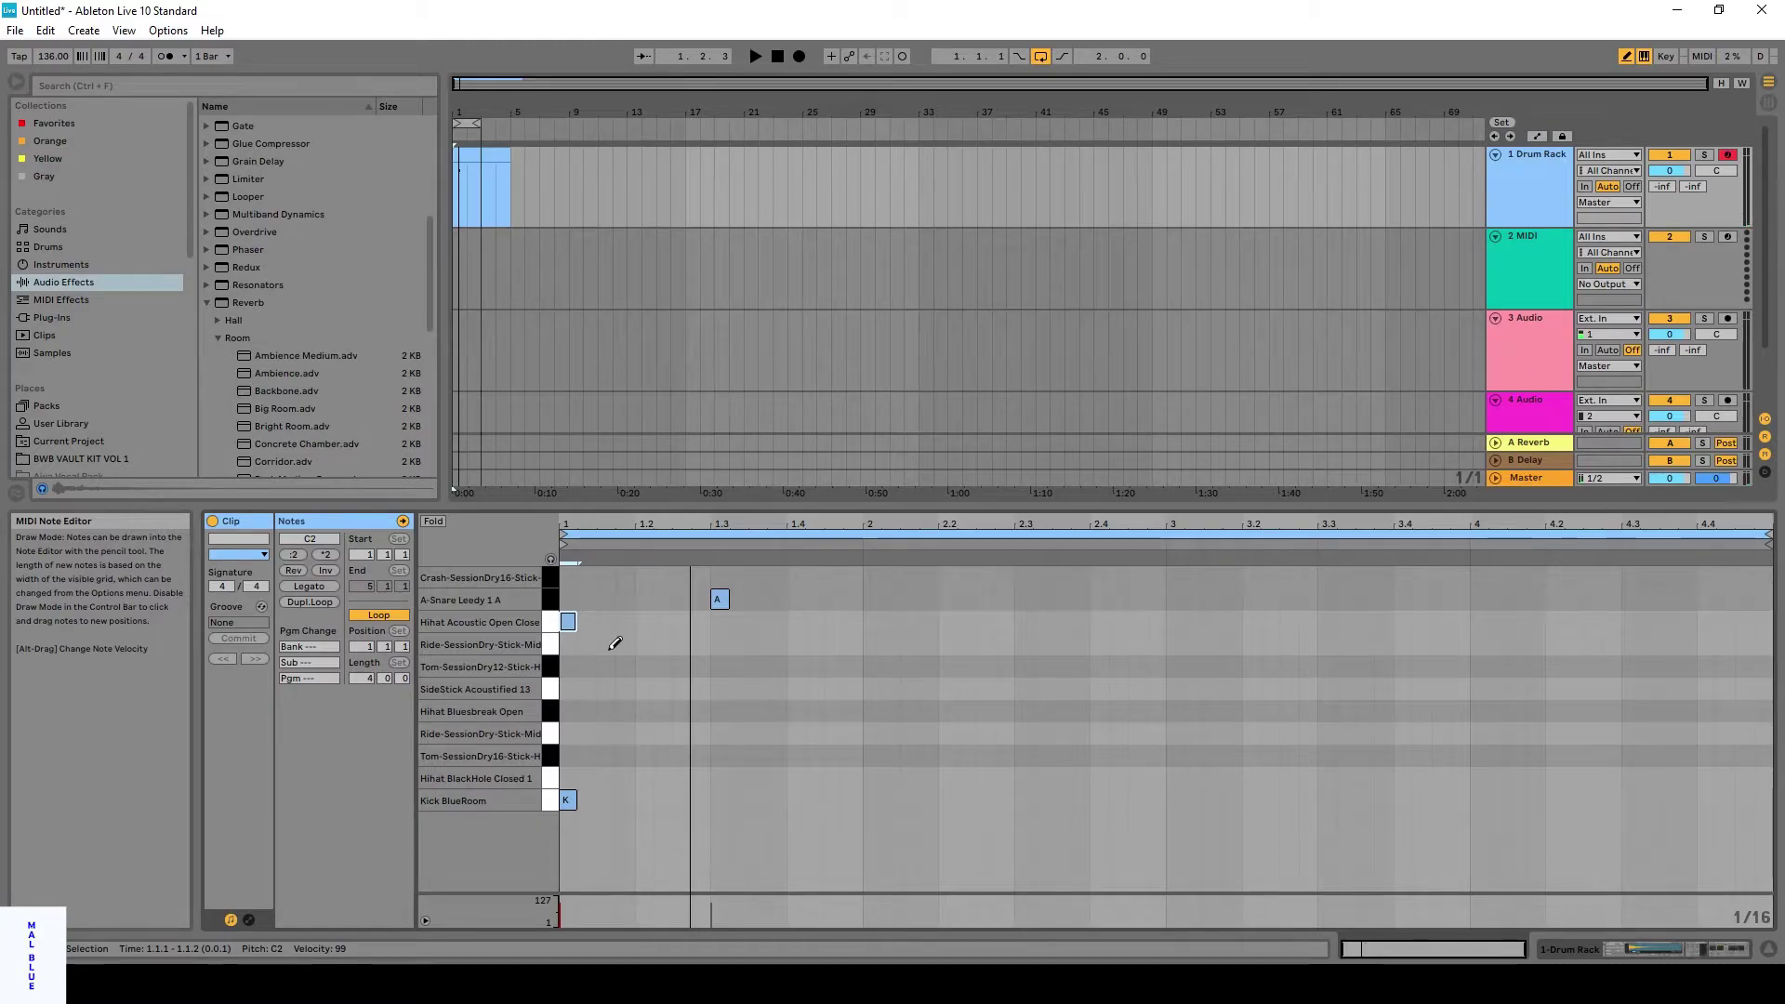
key(space)
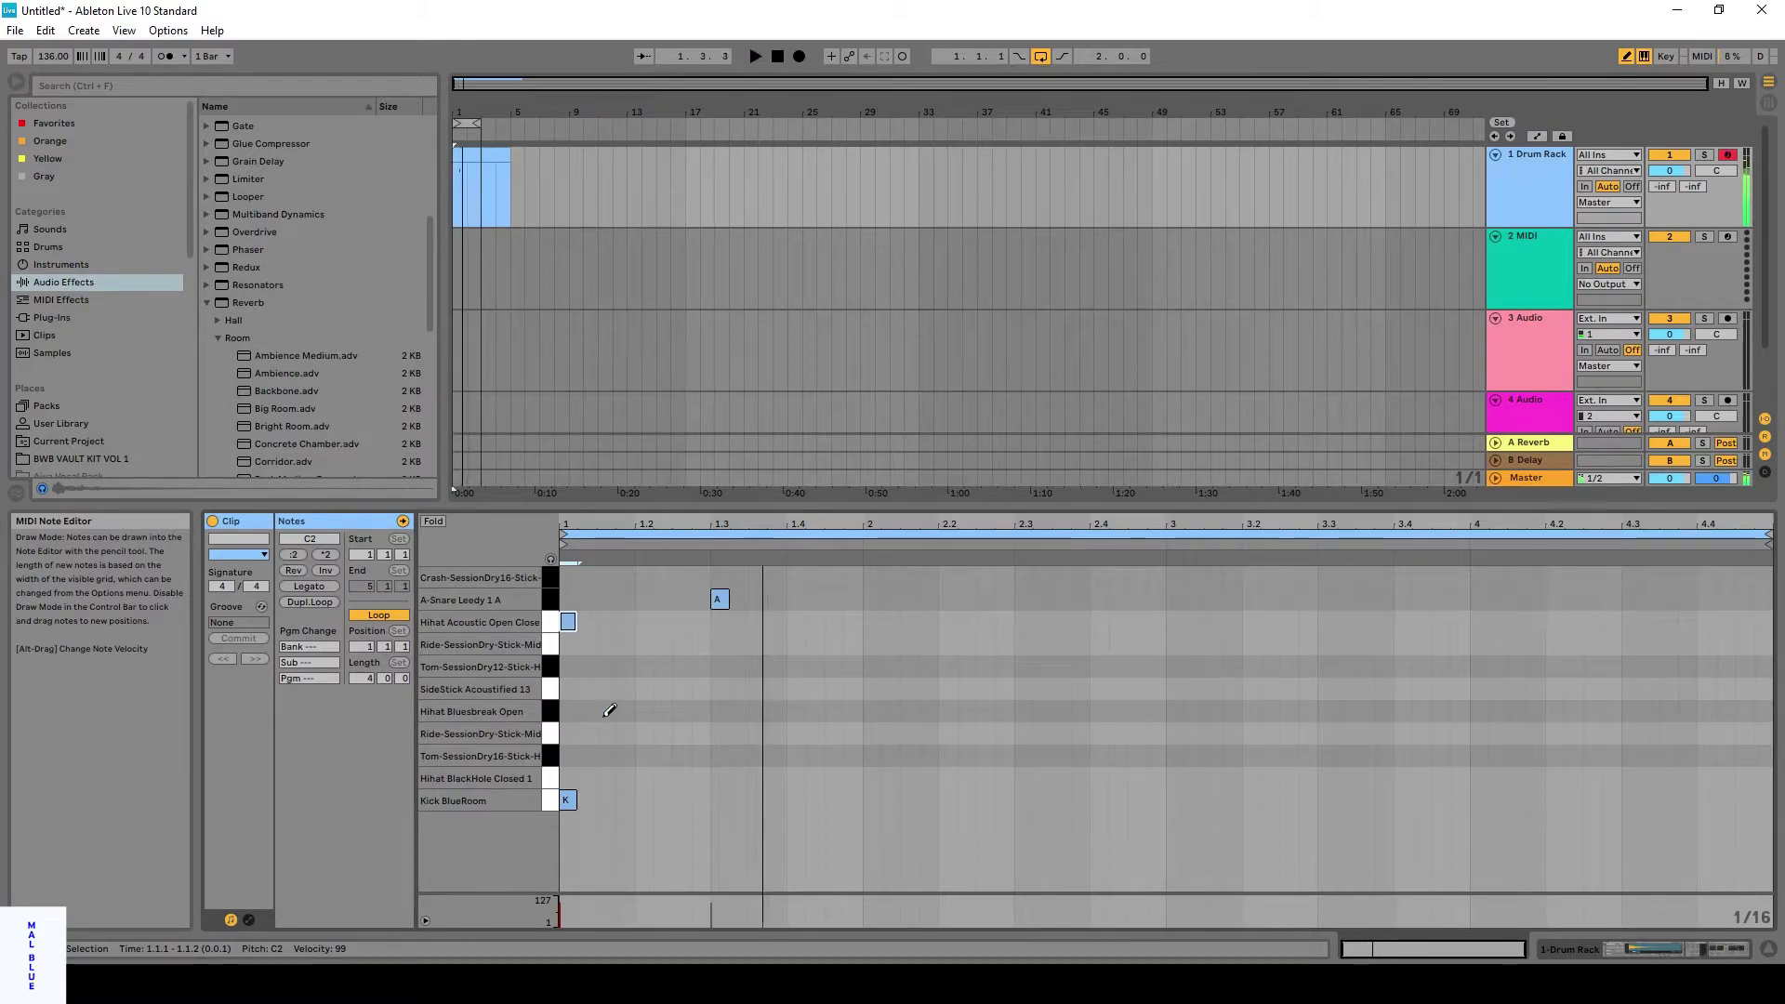
Draw Hihat BlackHole Closed notes on every eighth from 1.1.3 to 2.1.1, with kicks at 1.3.3 and 1.4.3.
click(606, 712)
click(607, 711)
click(606, 777)
click(644, 777)
click(681, 777)
click(719, 777)
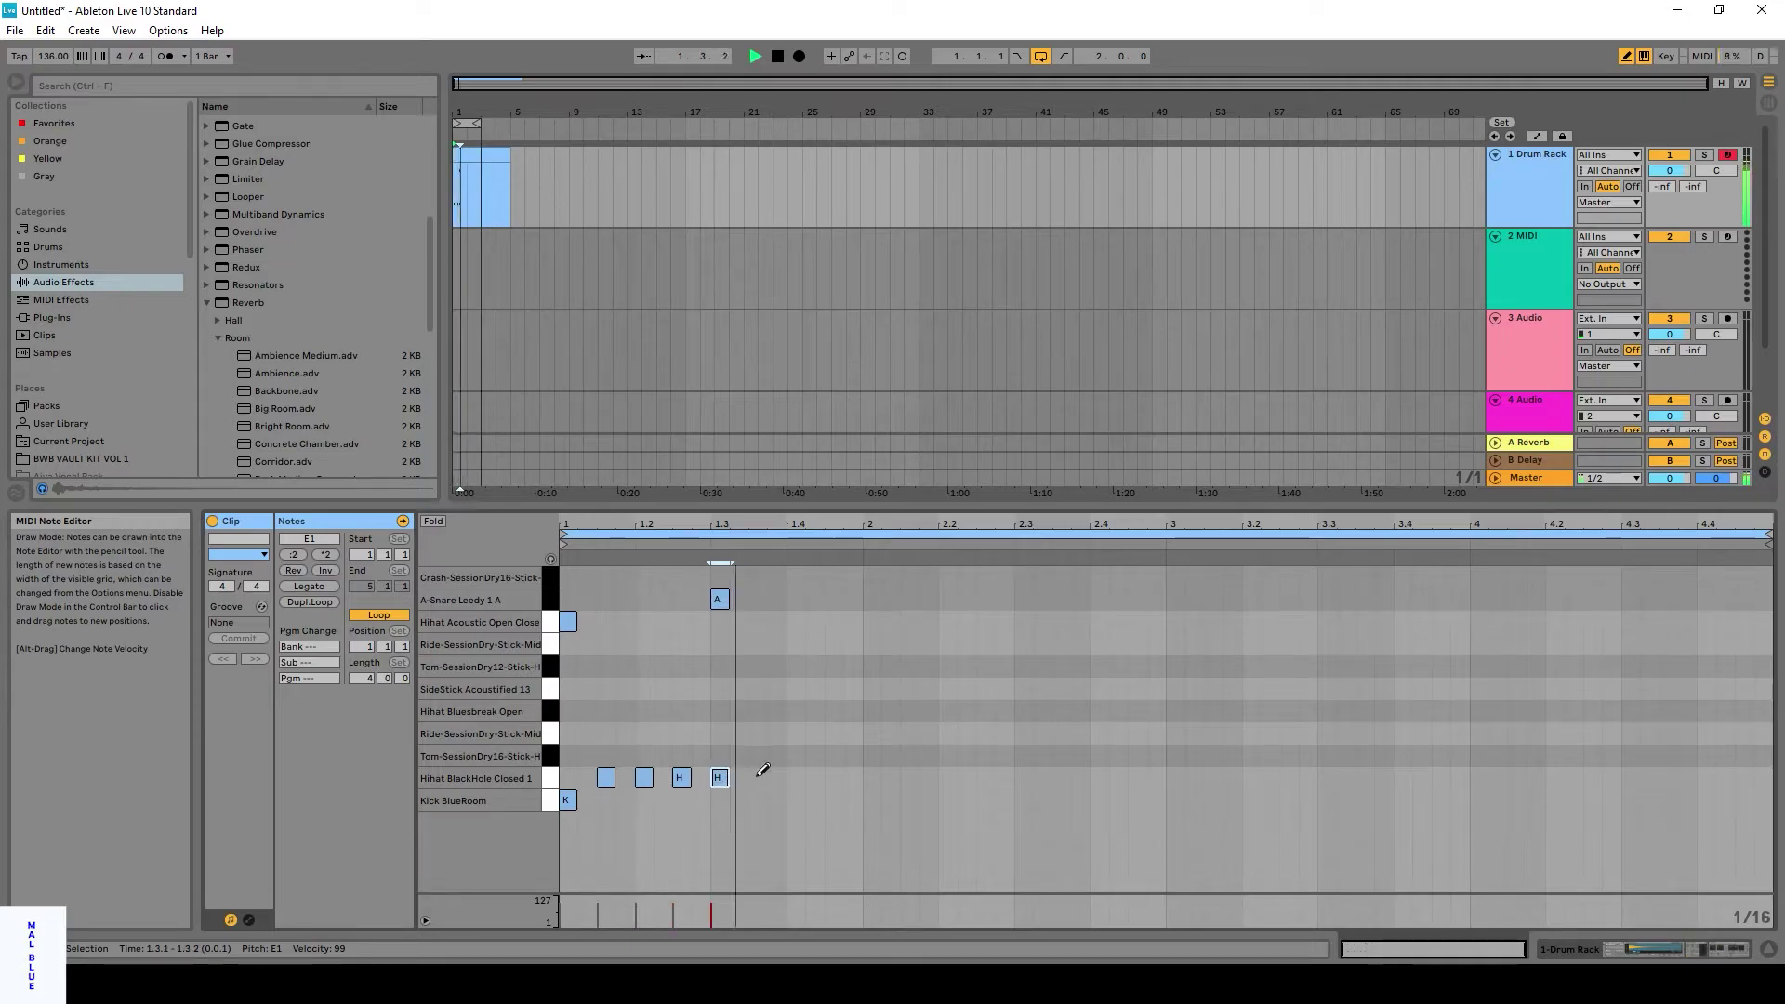
click(758, 777)
click(796, 778)
click(834, 778)
click(834, 800)
click(871, 778)
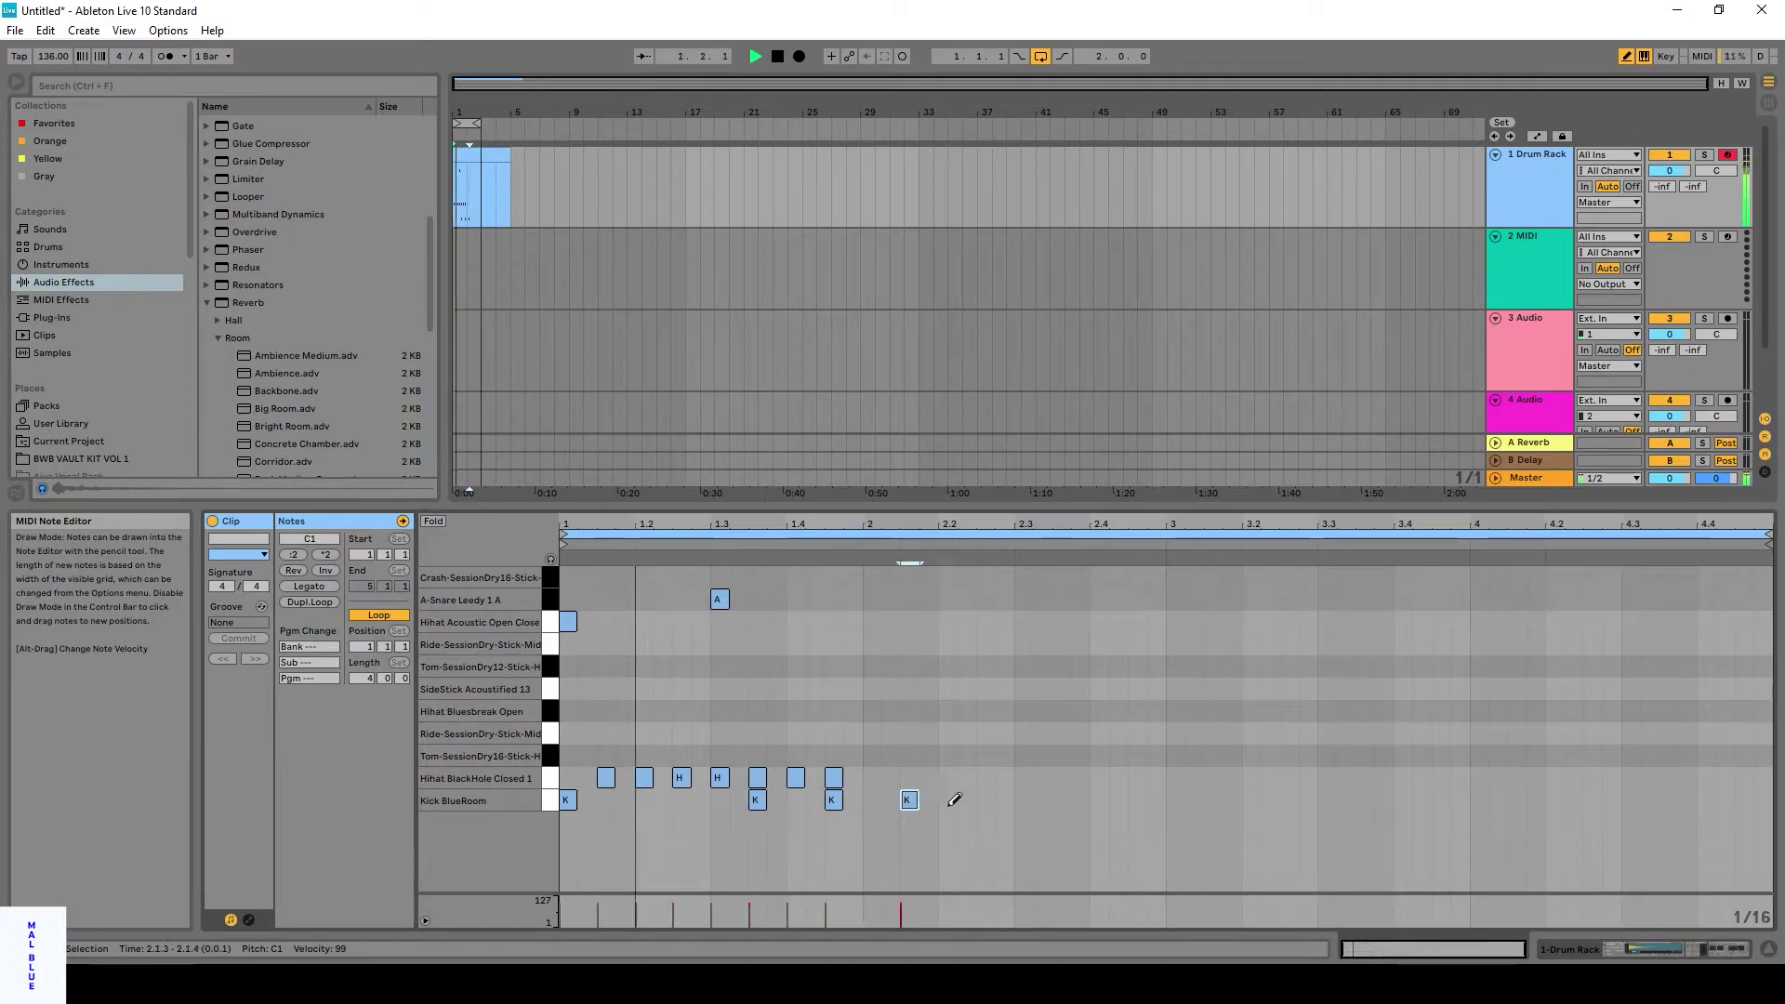
Draw Hihat BlackHole Closed notes on every eighth from 2.1.3 to 2.3.1, with kicks at 2.1.3 and 2.2.1.
click(909, 778)
click(909, 800)
click(947, 778)
click(947, 800)
click(985, 778)
click(1024, 777)
click(1061, 777)
click(1062, 777)
Place a snare at 2.3.1 and a kick at 2.3.3, and continue the closed hi-hats on eighths from 2.3.3 to 2.4.3.
click(1062, 599)
click(1061, 800)
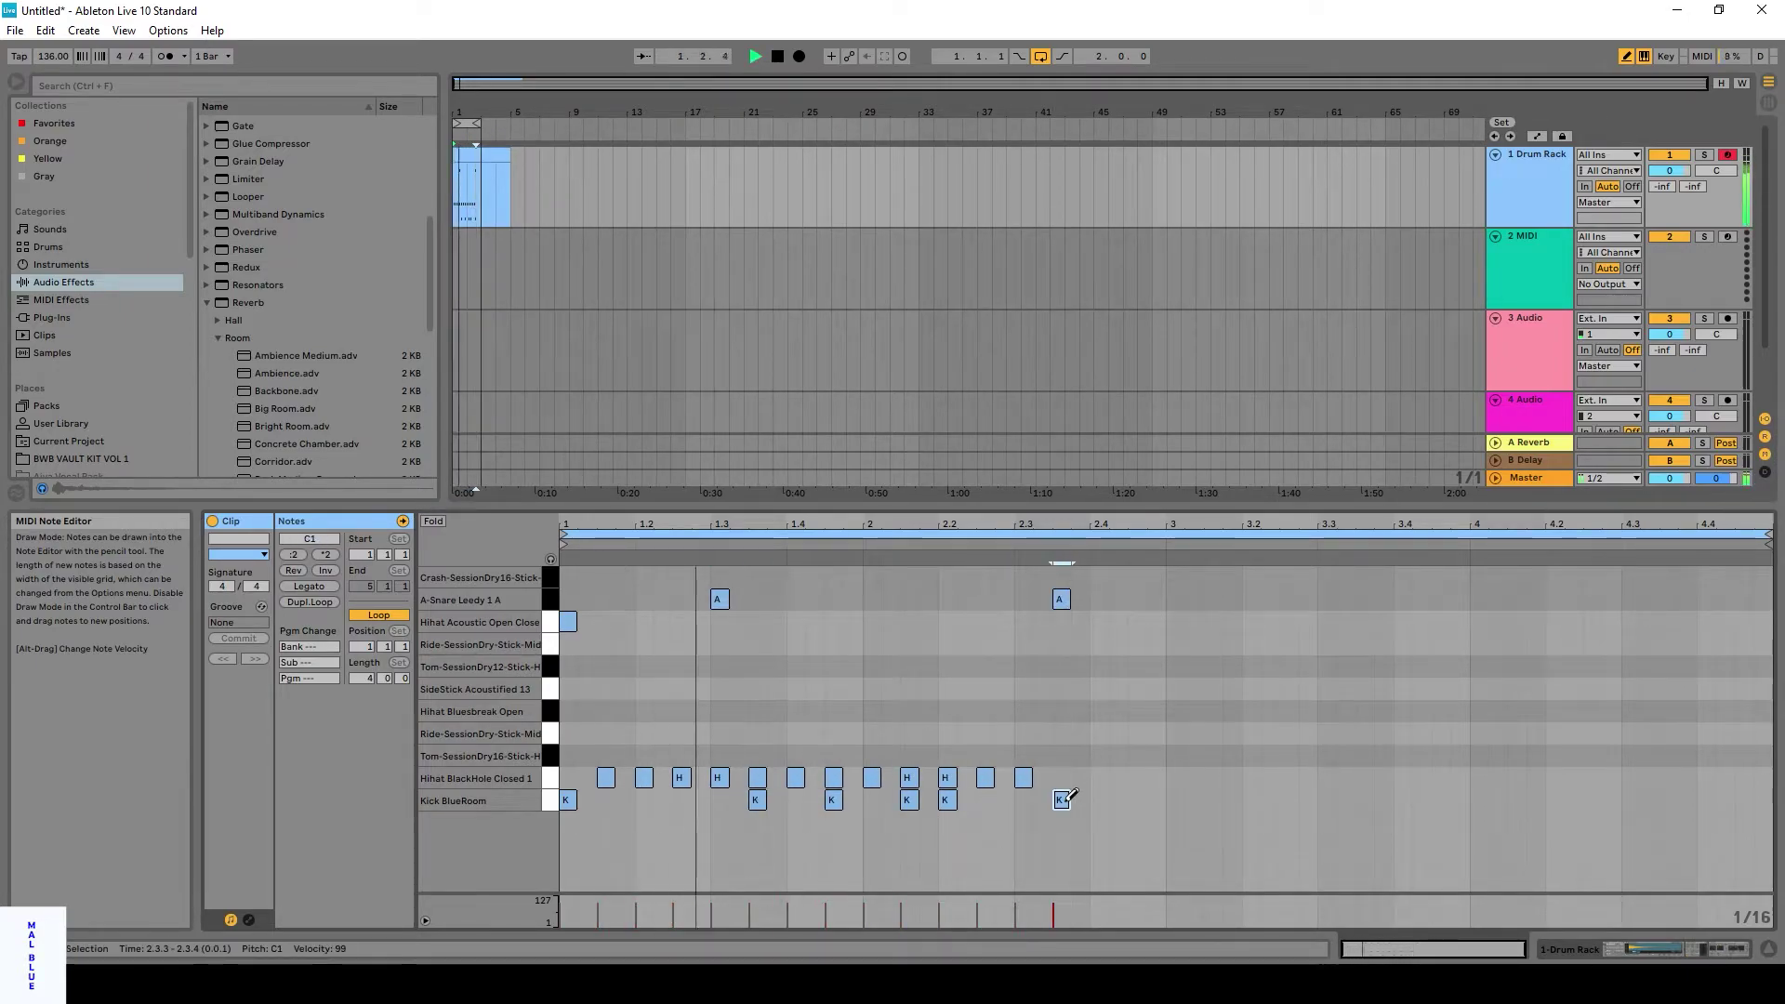
click(1024, 599)
click(1062, 599)
click(1061, 801)
click(1061, 800)
click(1061, 777)
click(1099, 778)
click(1136, 777)
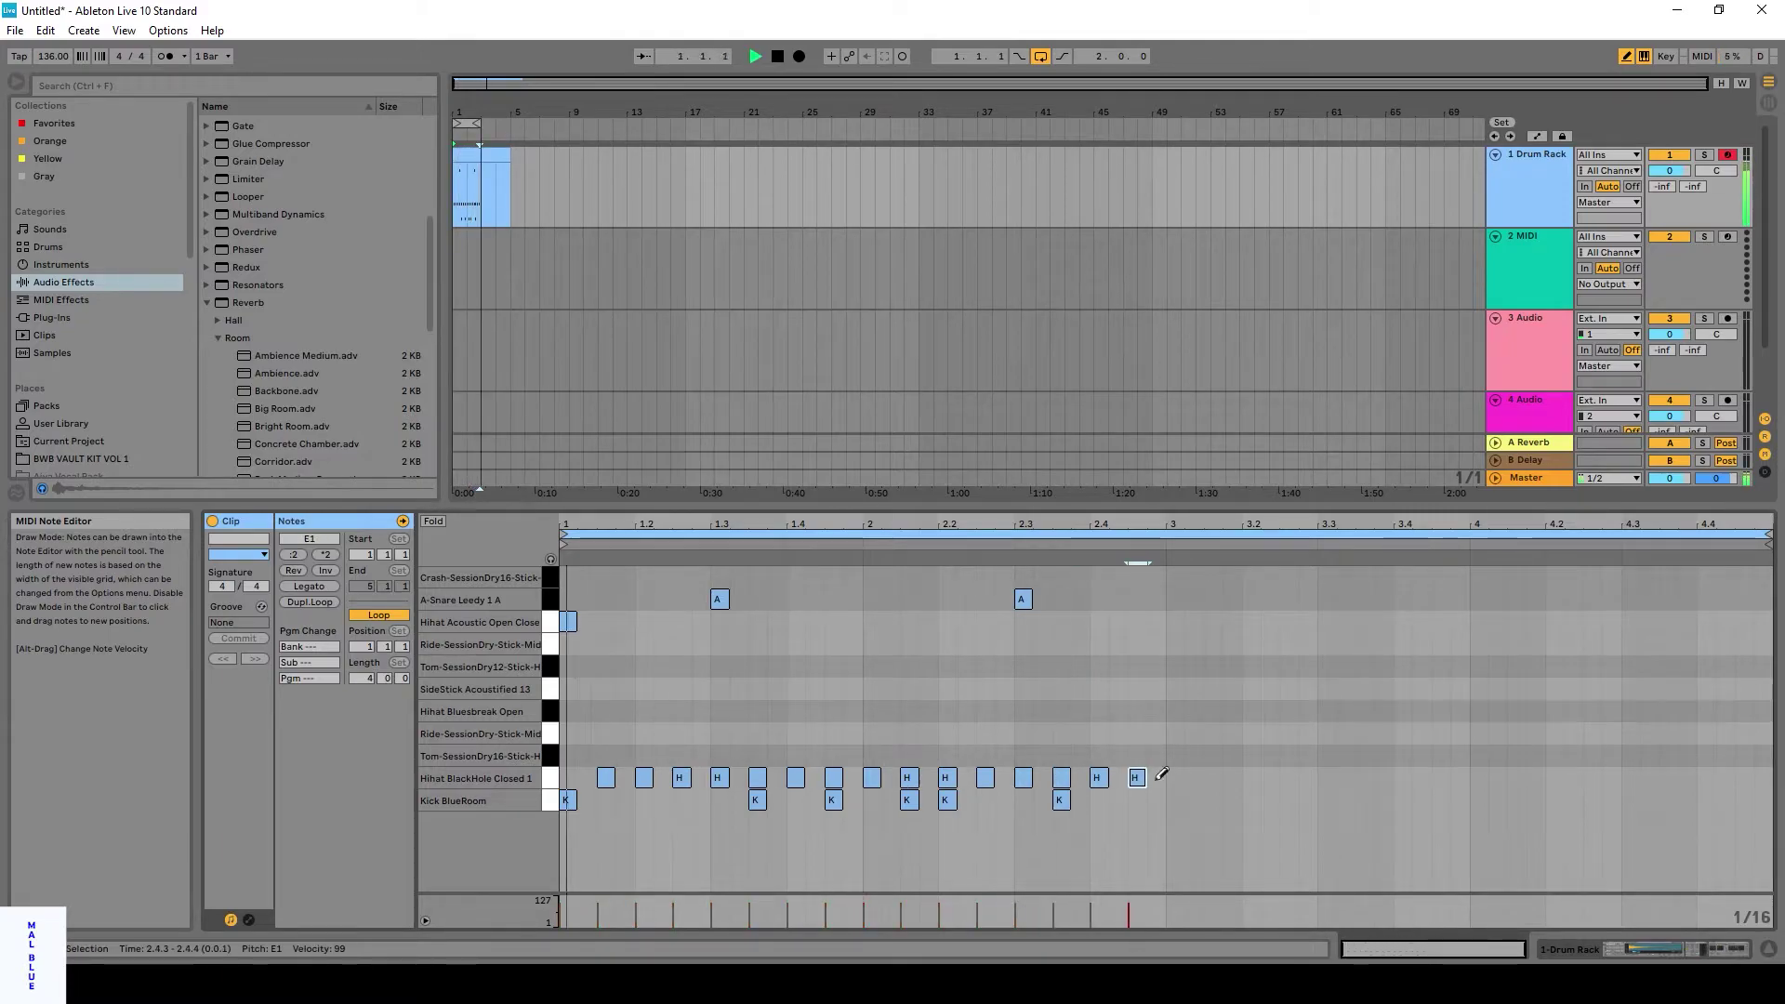
Duplicate the whole two-bar pattern into bars 3 and 4, and extend the arrangement loop to four bars.
key(space)
key(b)
click(1165, 671)
key(ctrl+a)
key(ctrl+d)
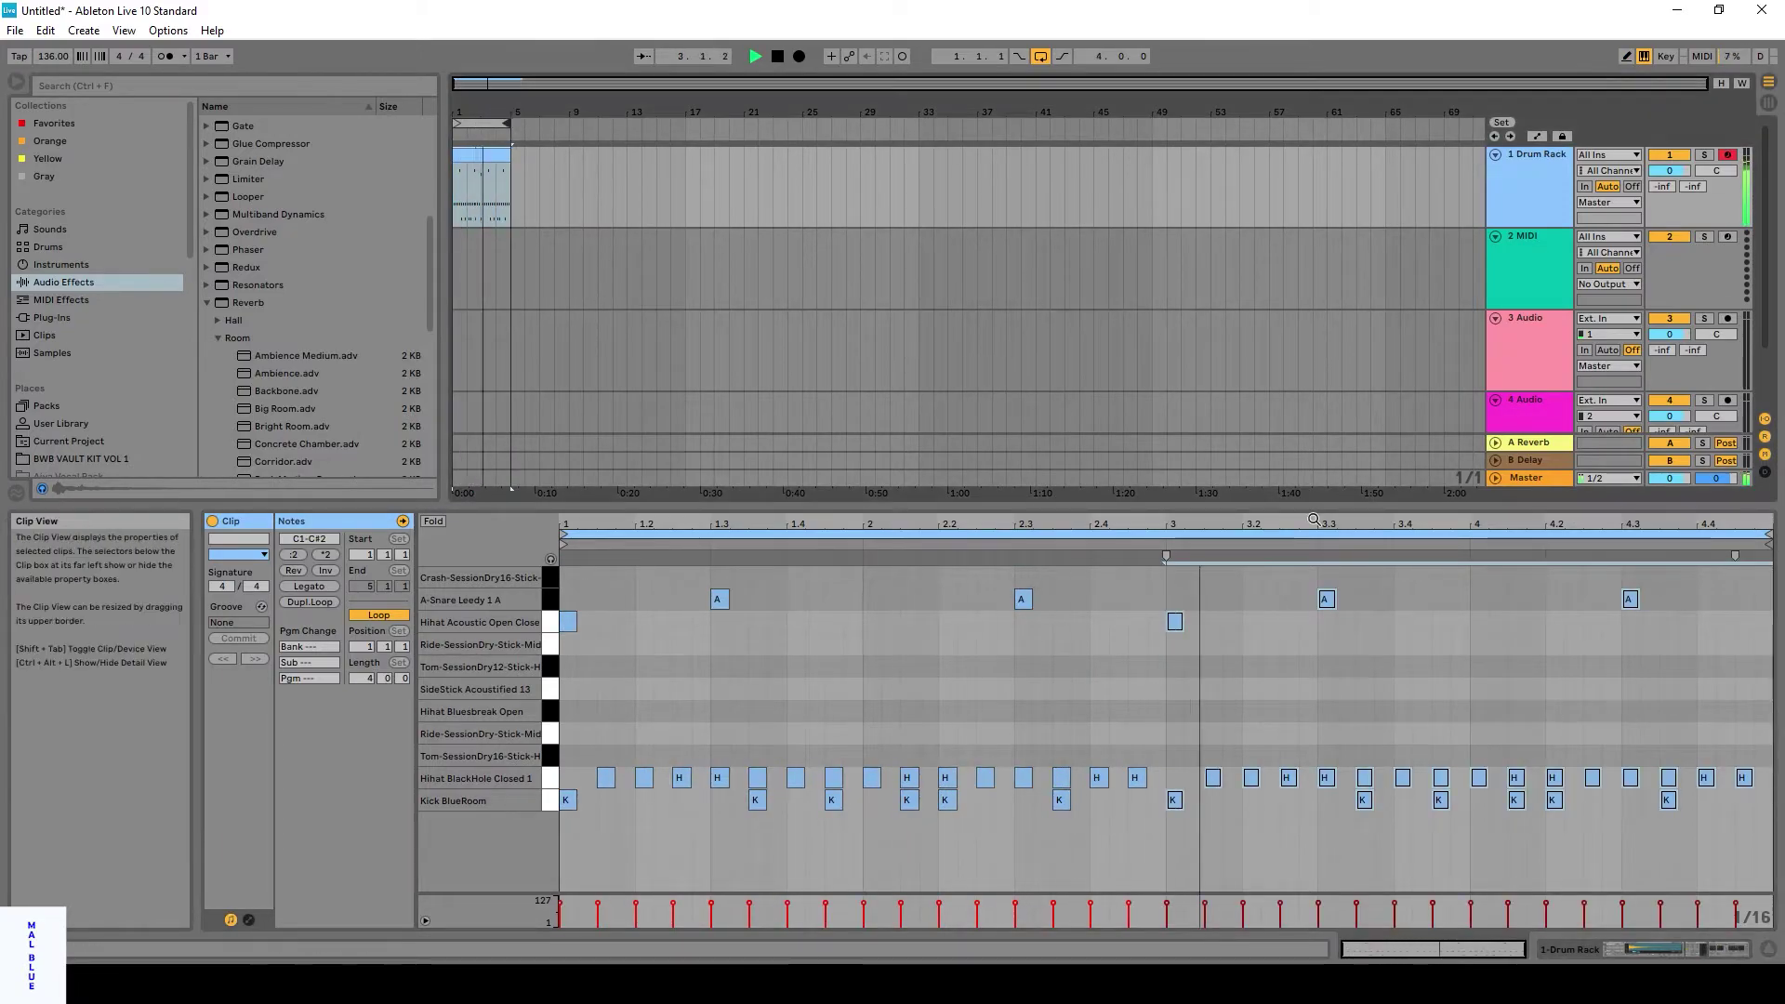
Draw SideStick Acoustified 13 notes at 1.3.3 and 1.4.1, and repeat them at 3.3.3 and 3.4.1.
key(space)
key(b)
click(795, 688)
click(757, 687)
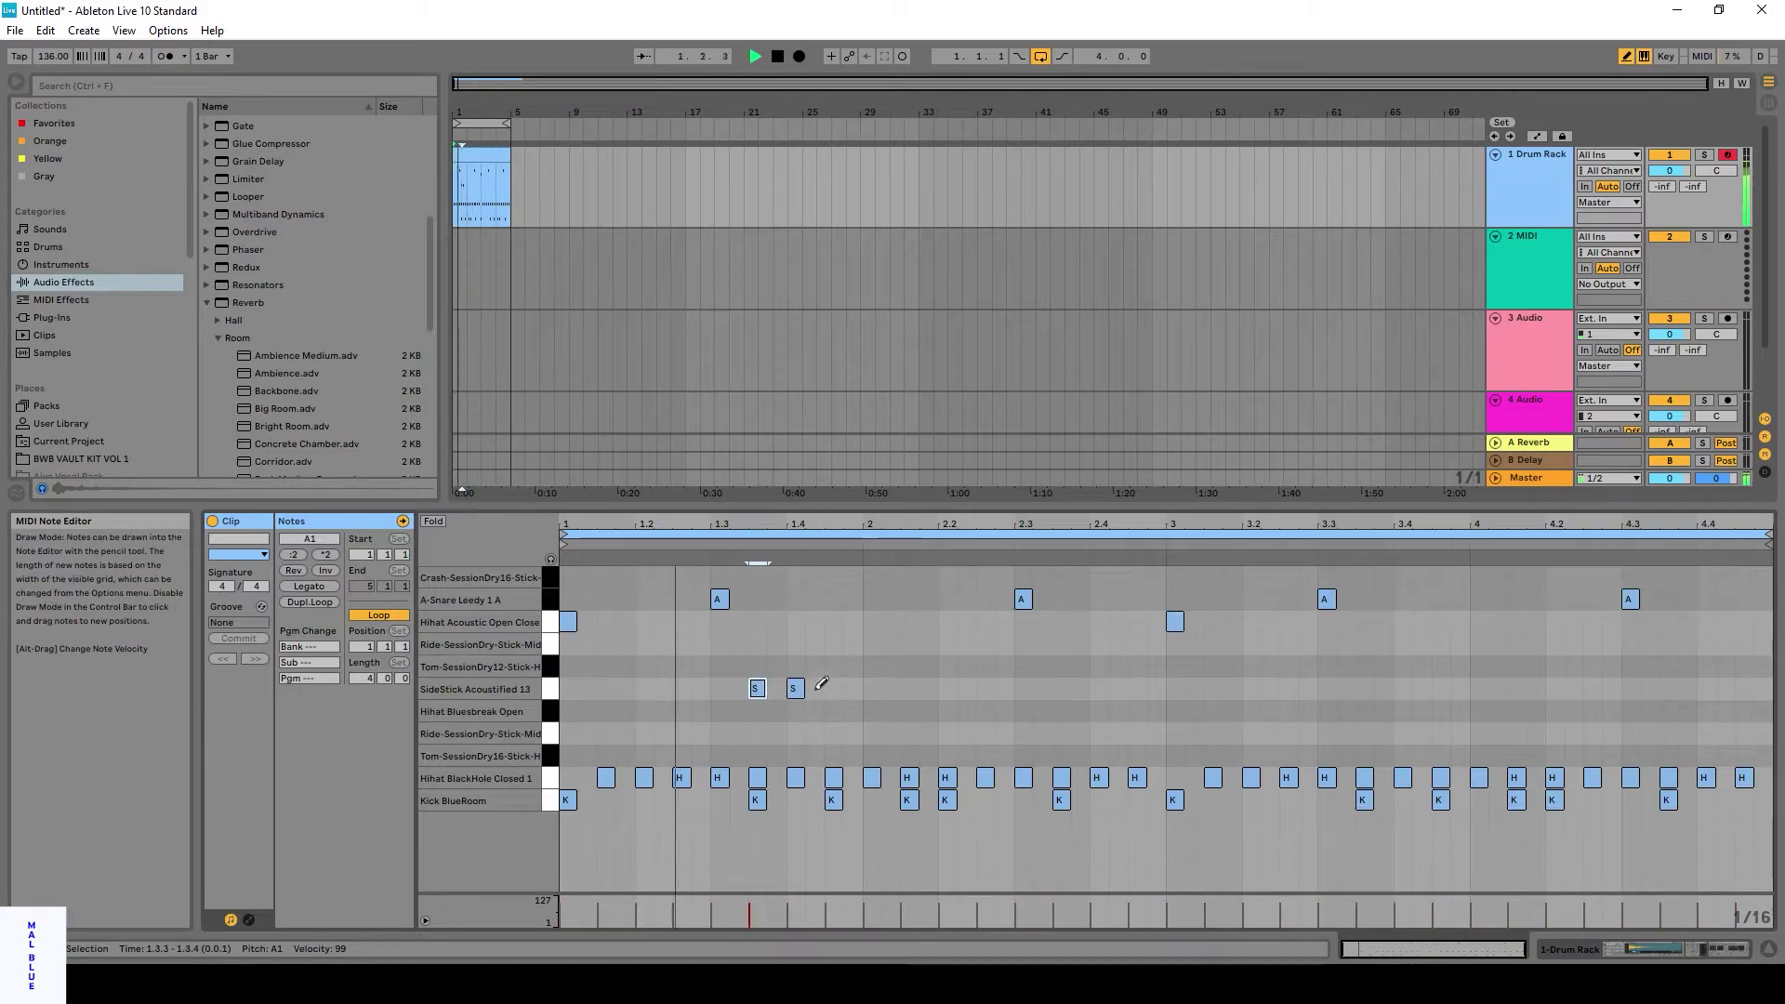
click(1440, 688)
click(1478, 689)
click(1402, 689)
click(1364, 689)
click(1439, 689)
click(1480, 689)
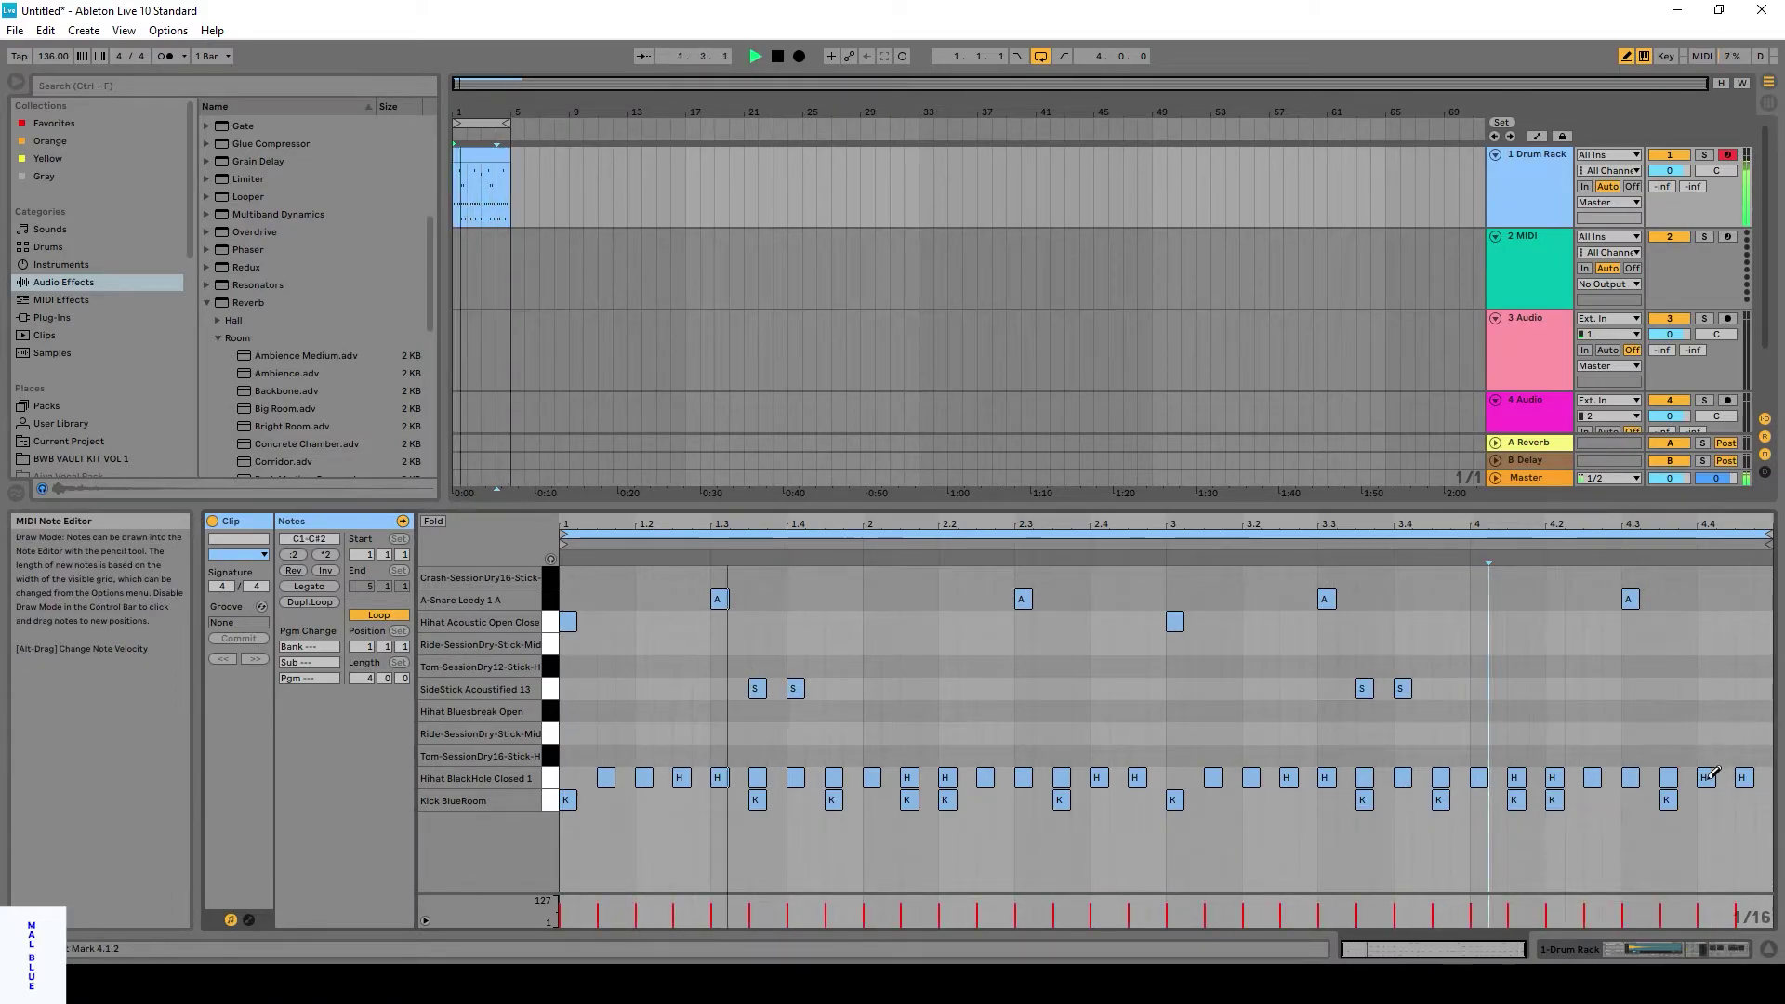
Replace the last two closed hi-hats with the Dry16 tom at 4.4.1 and Dry12 tom at 4.4.3, adding a ride at 4.4.1 and crash at 1.1.1.
drag(1707, 777, 1744, 666)
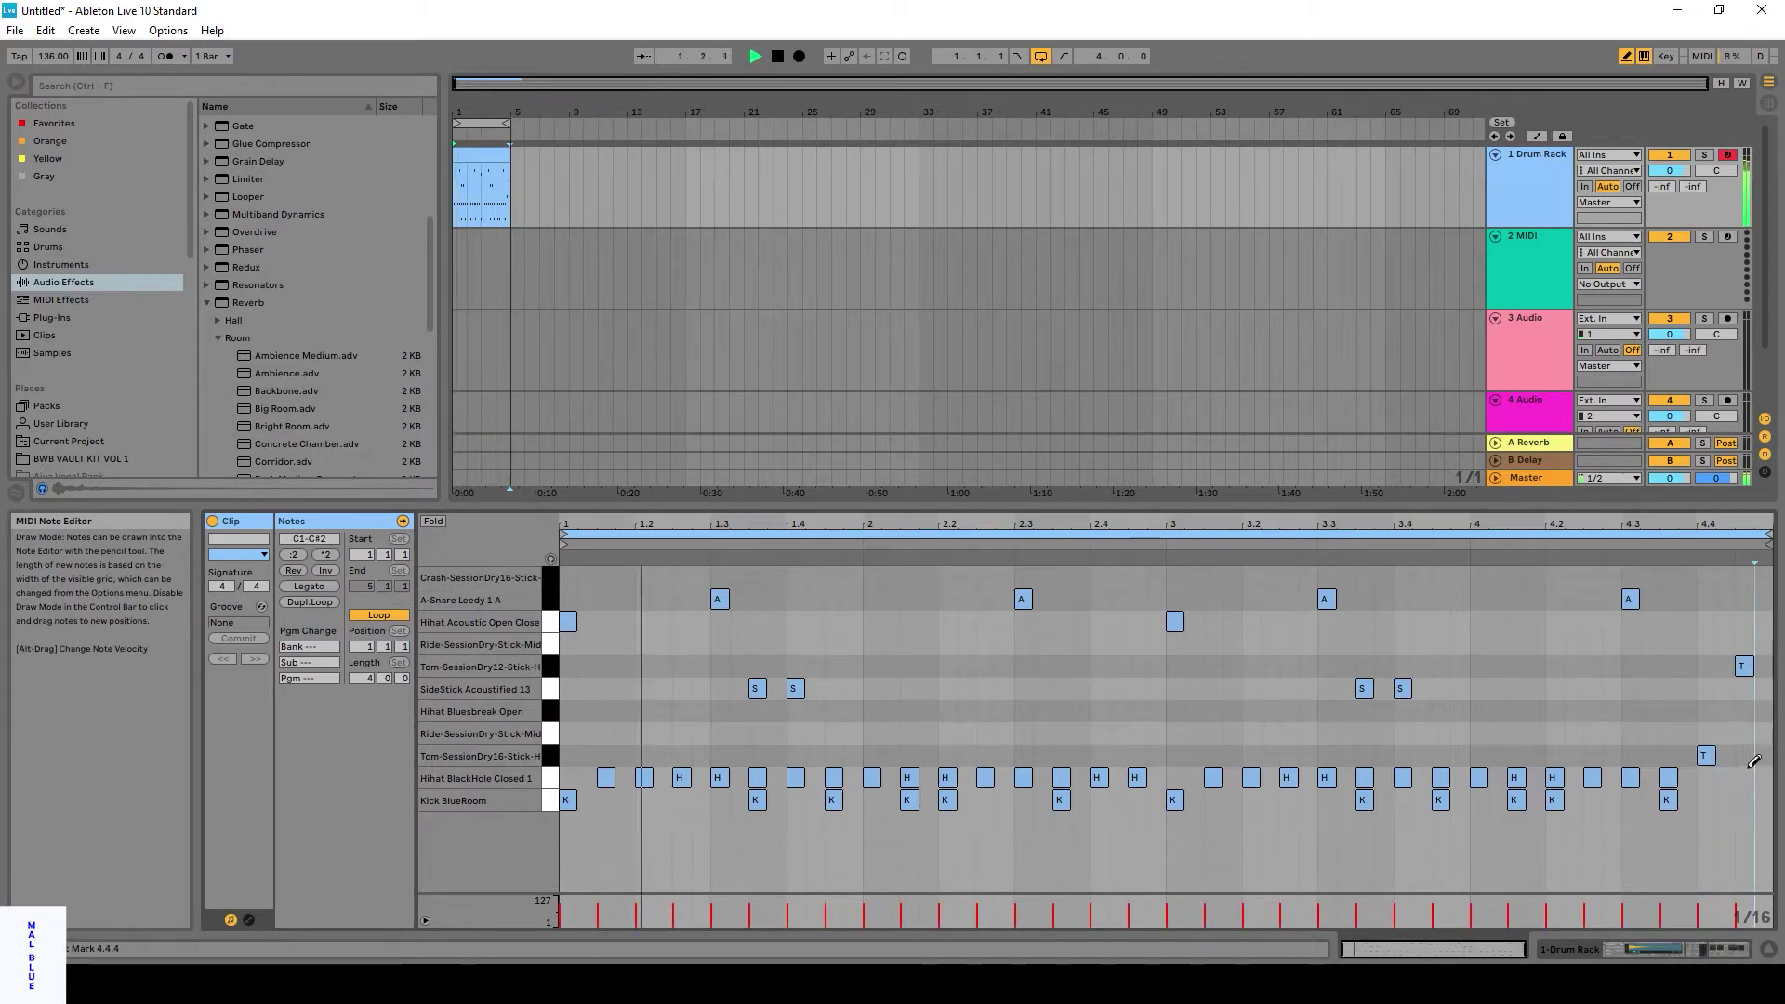
click(1705, 644)
click(1174, 643)
click(566, 577)
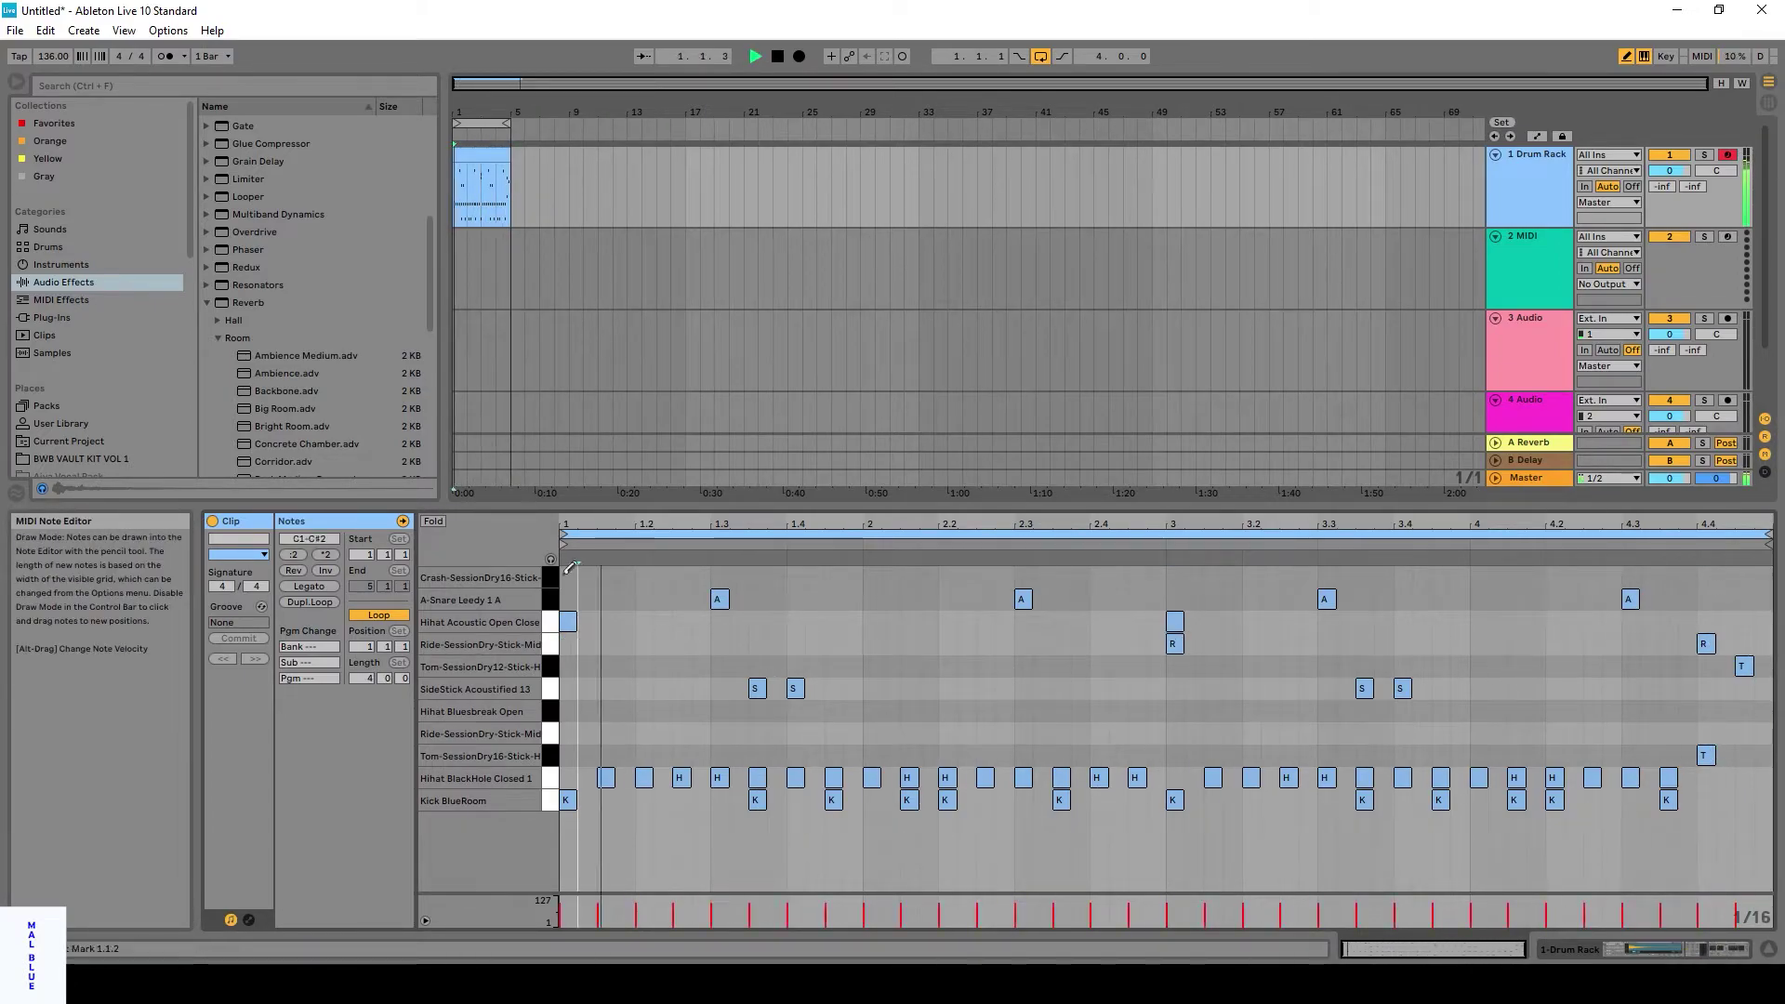
click(1174, 643)
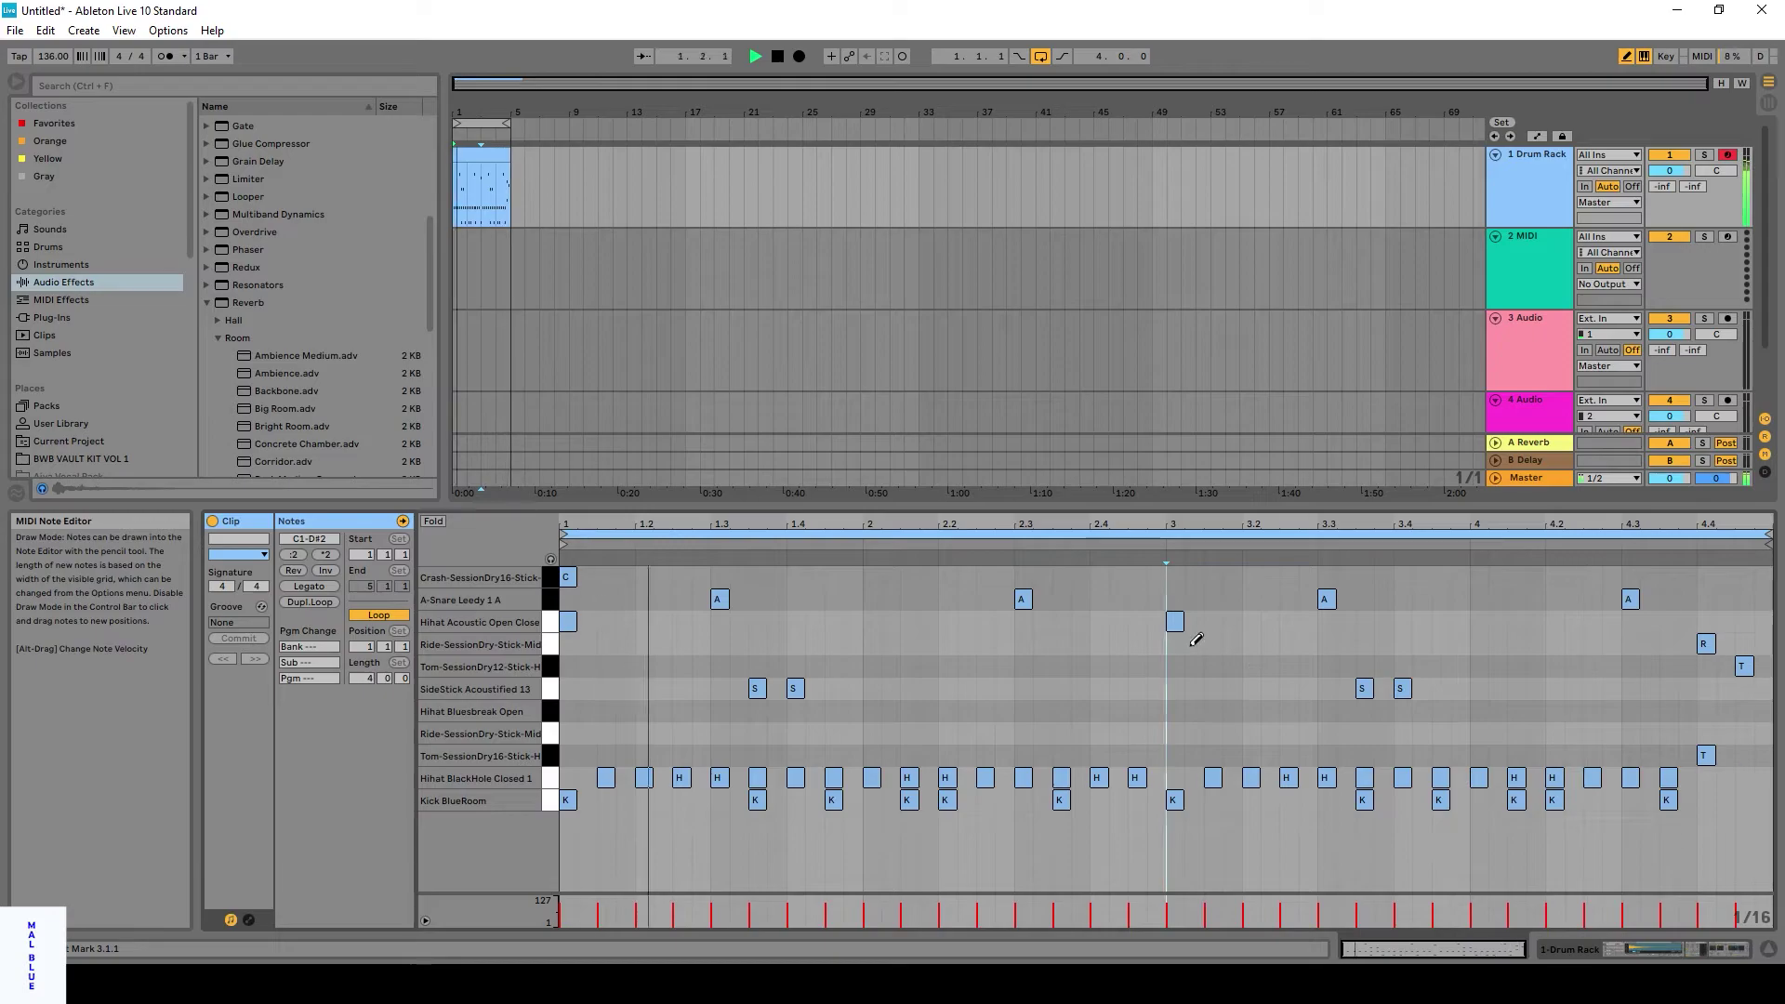
Play back the four-bar pattern, and open the Simpler controls of the Hihat Bluesbreak Open pad in the Drum Rack.
key(space)
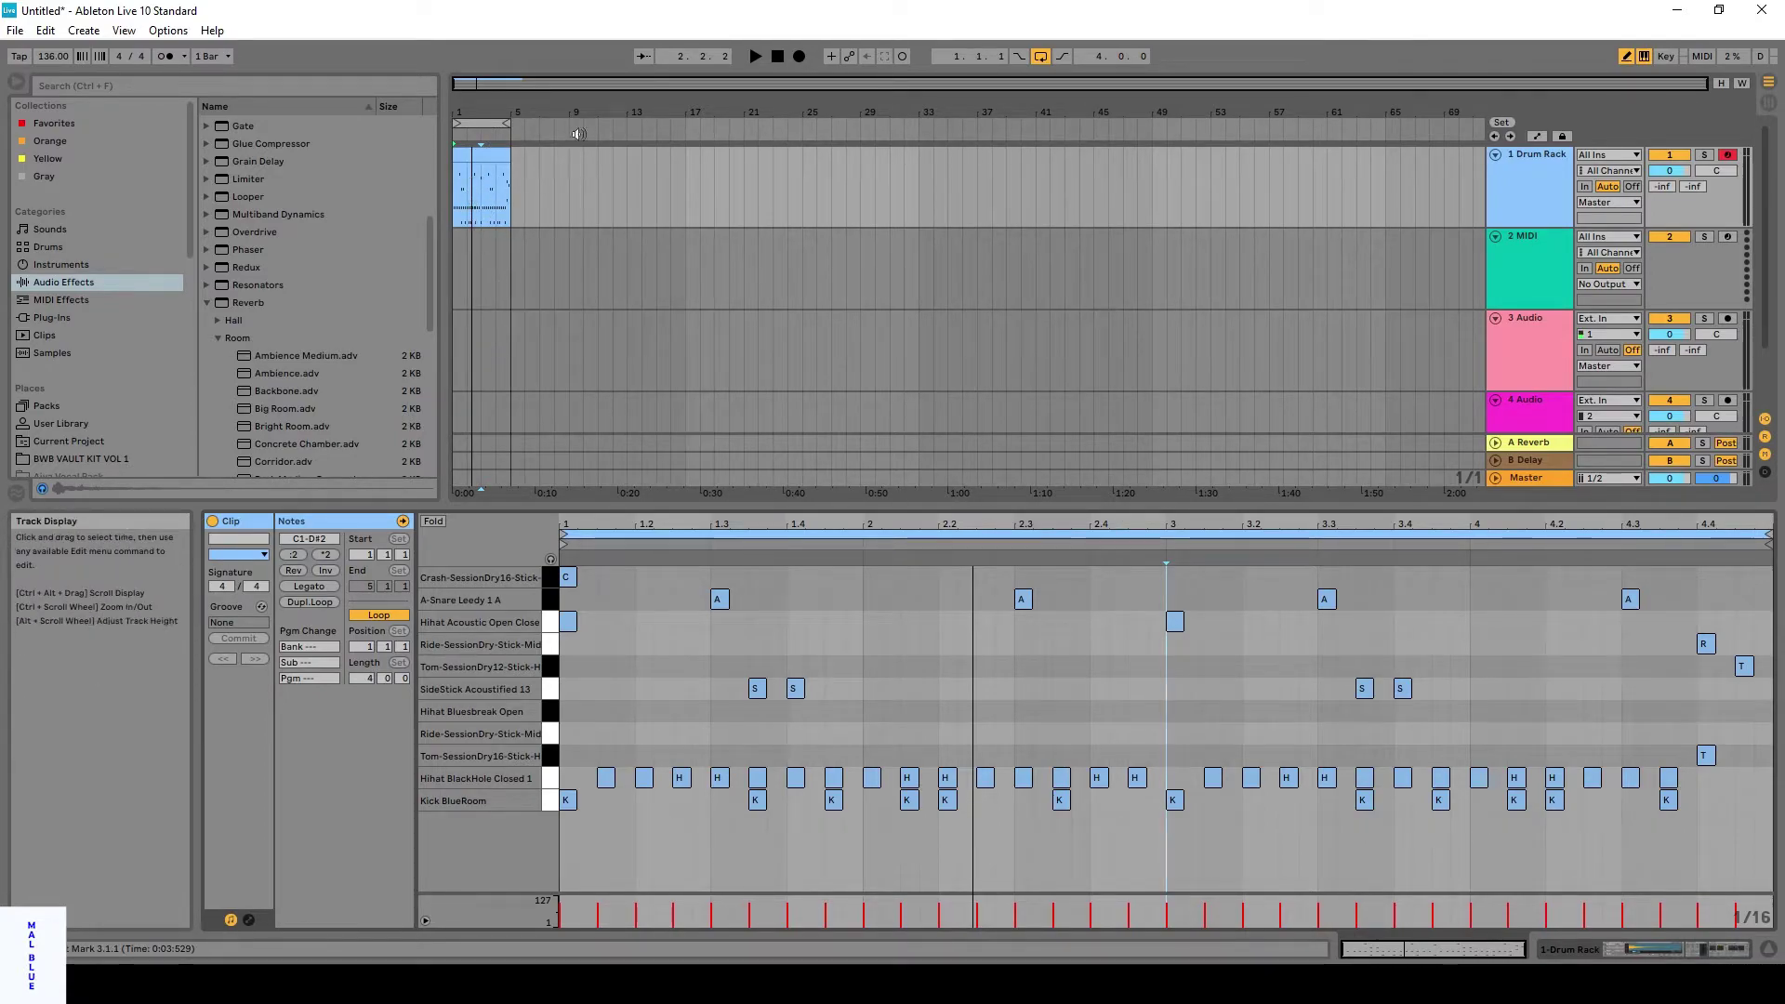
click(755, 58)
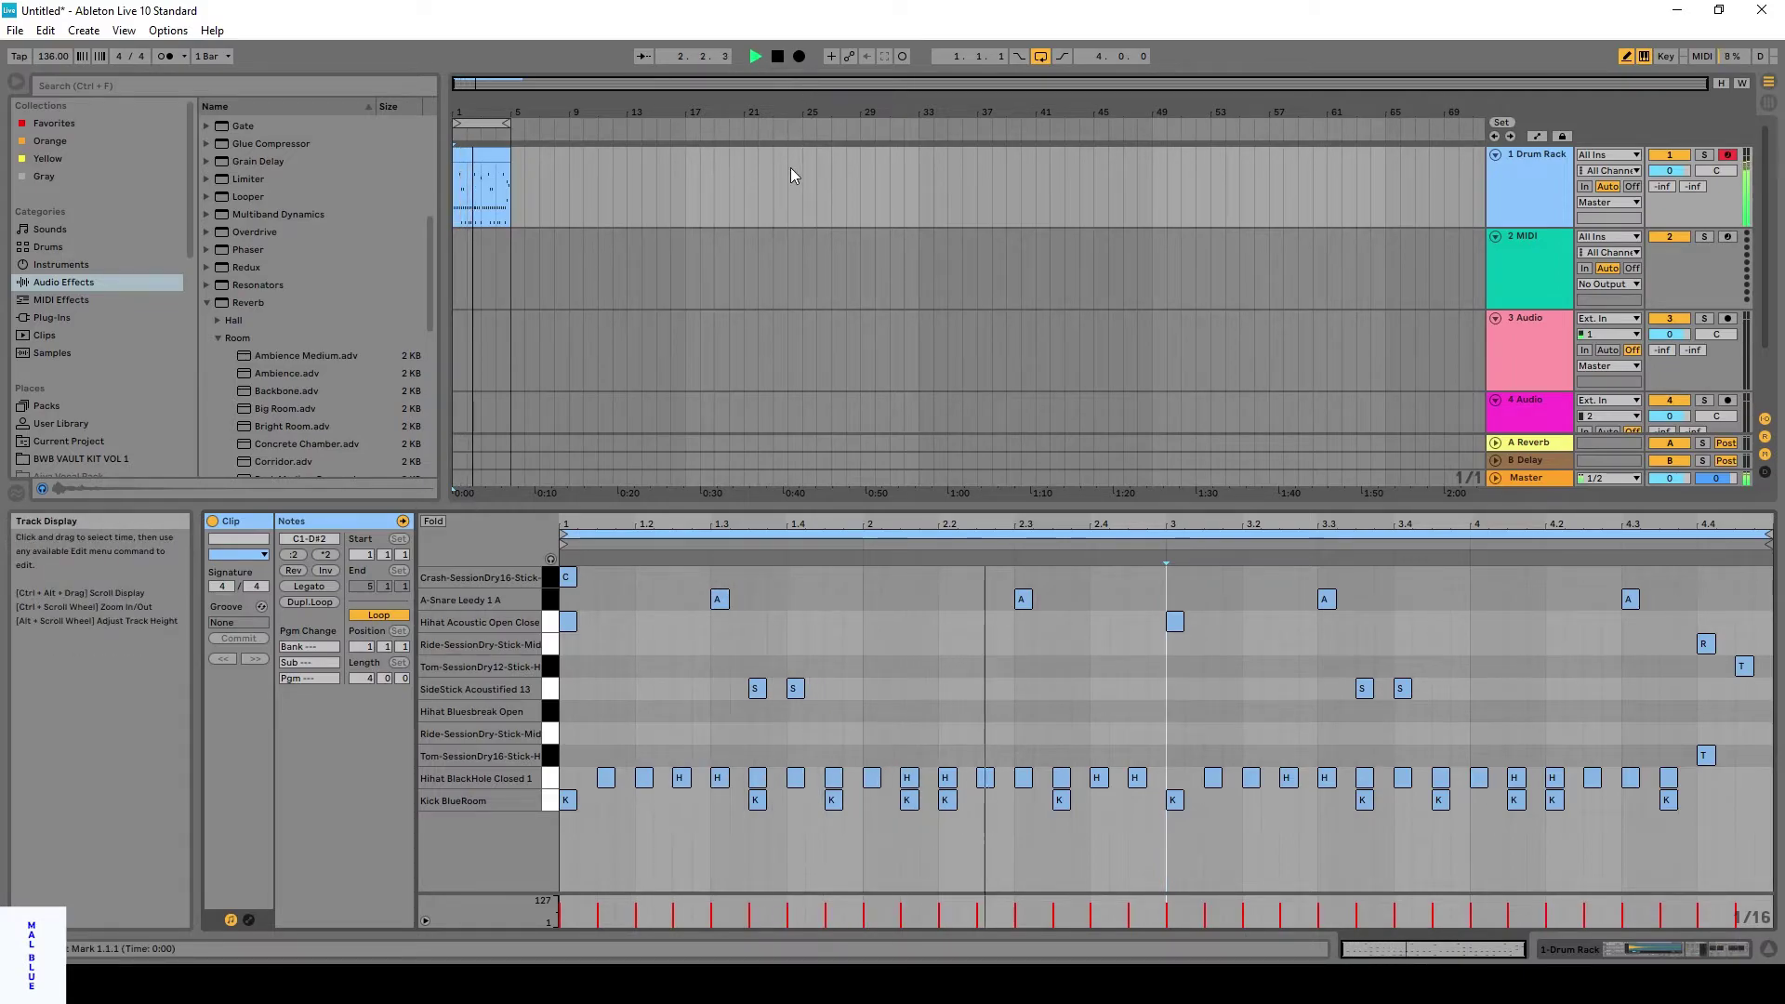
double_click(1556, 195)
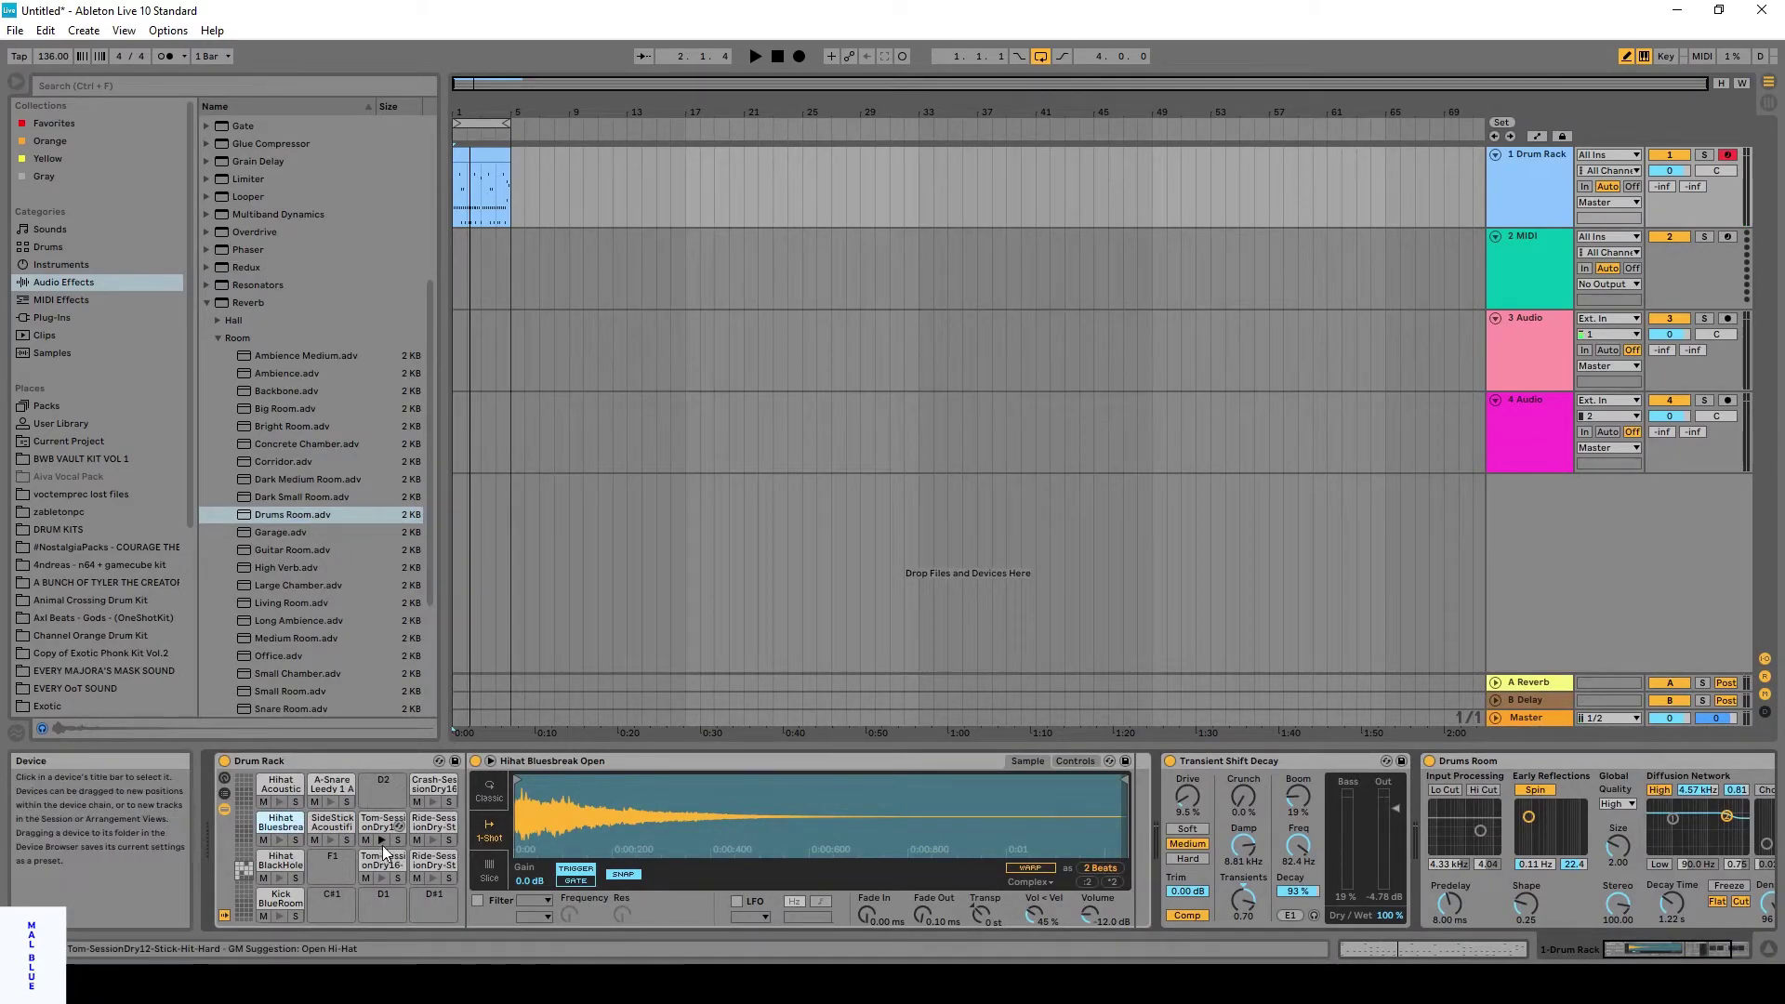
click(1069, 761)
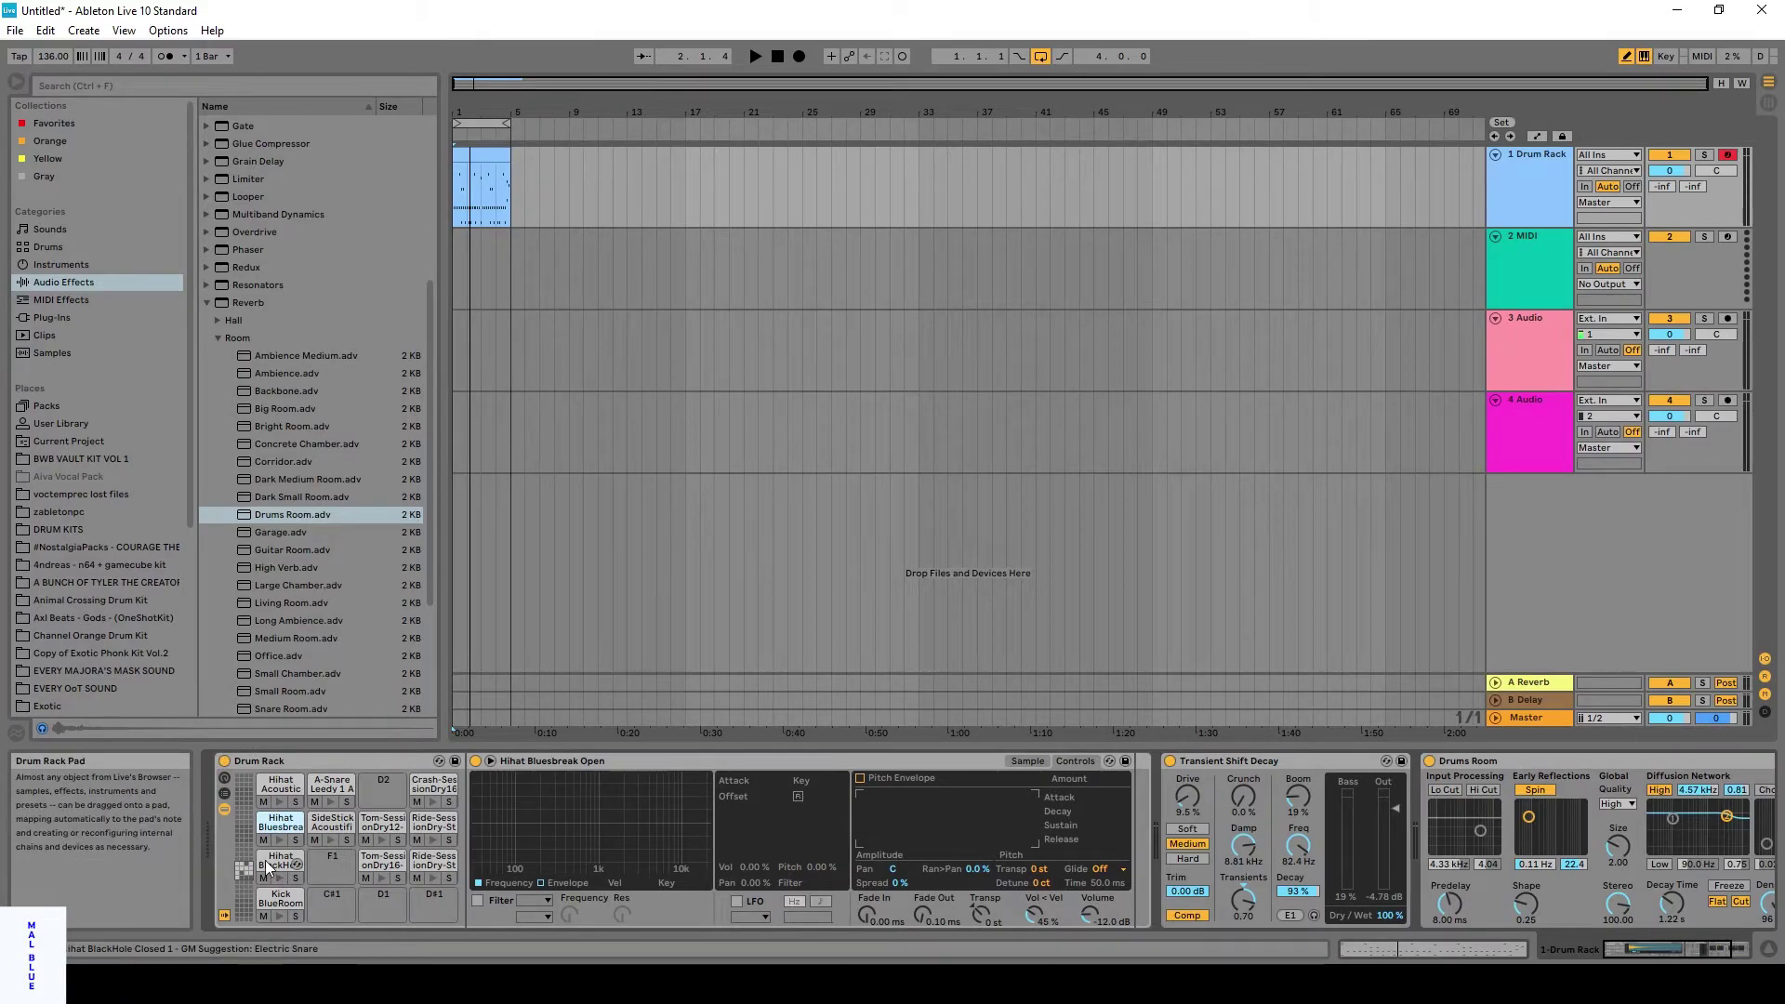
Pan the Hihat BlackHole Closed 1 pad to 3R, preview it, and set its volume to -22.3 dB.
click(282, 916)
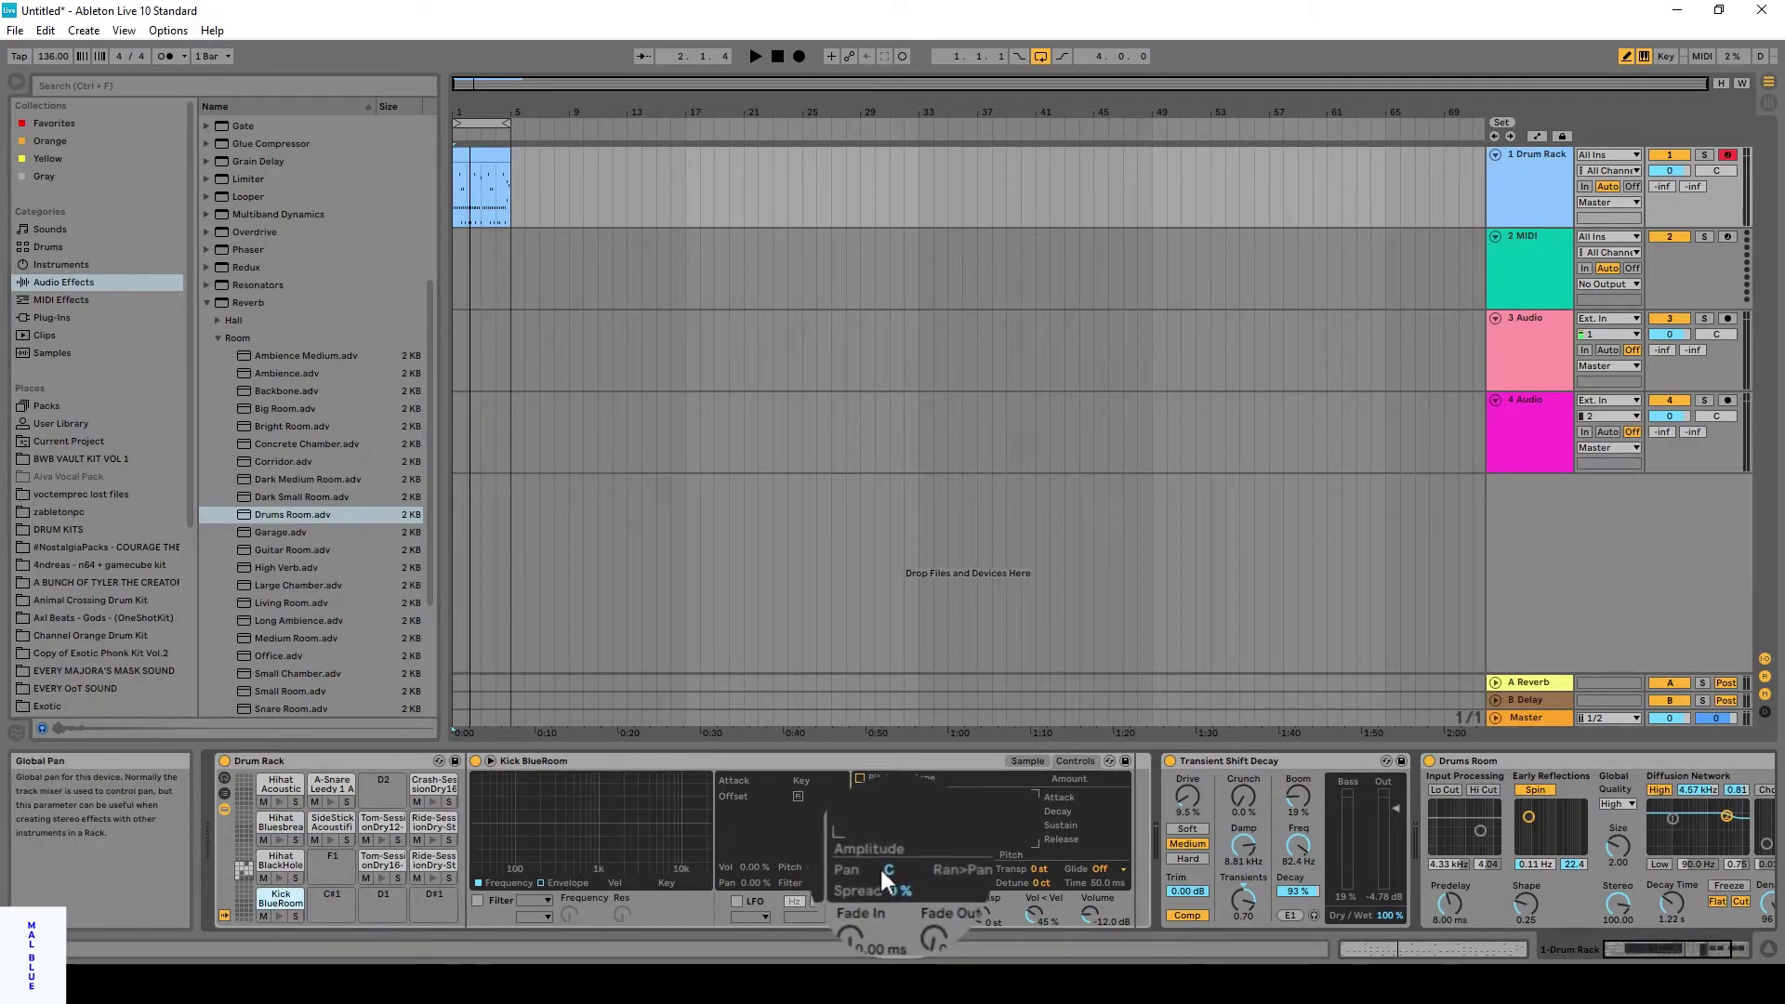
click(281, 862)
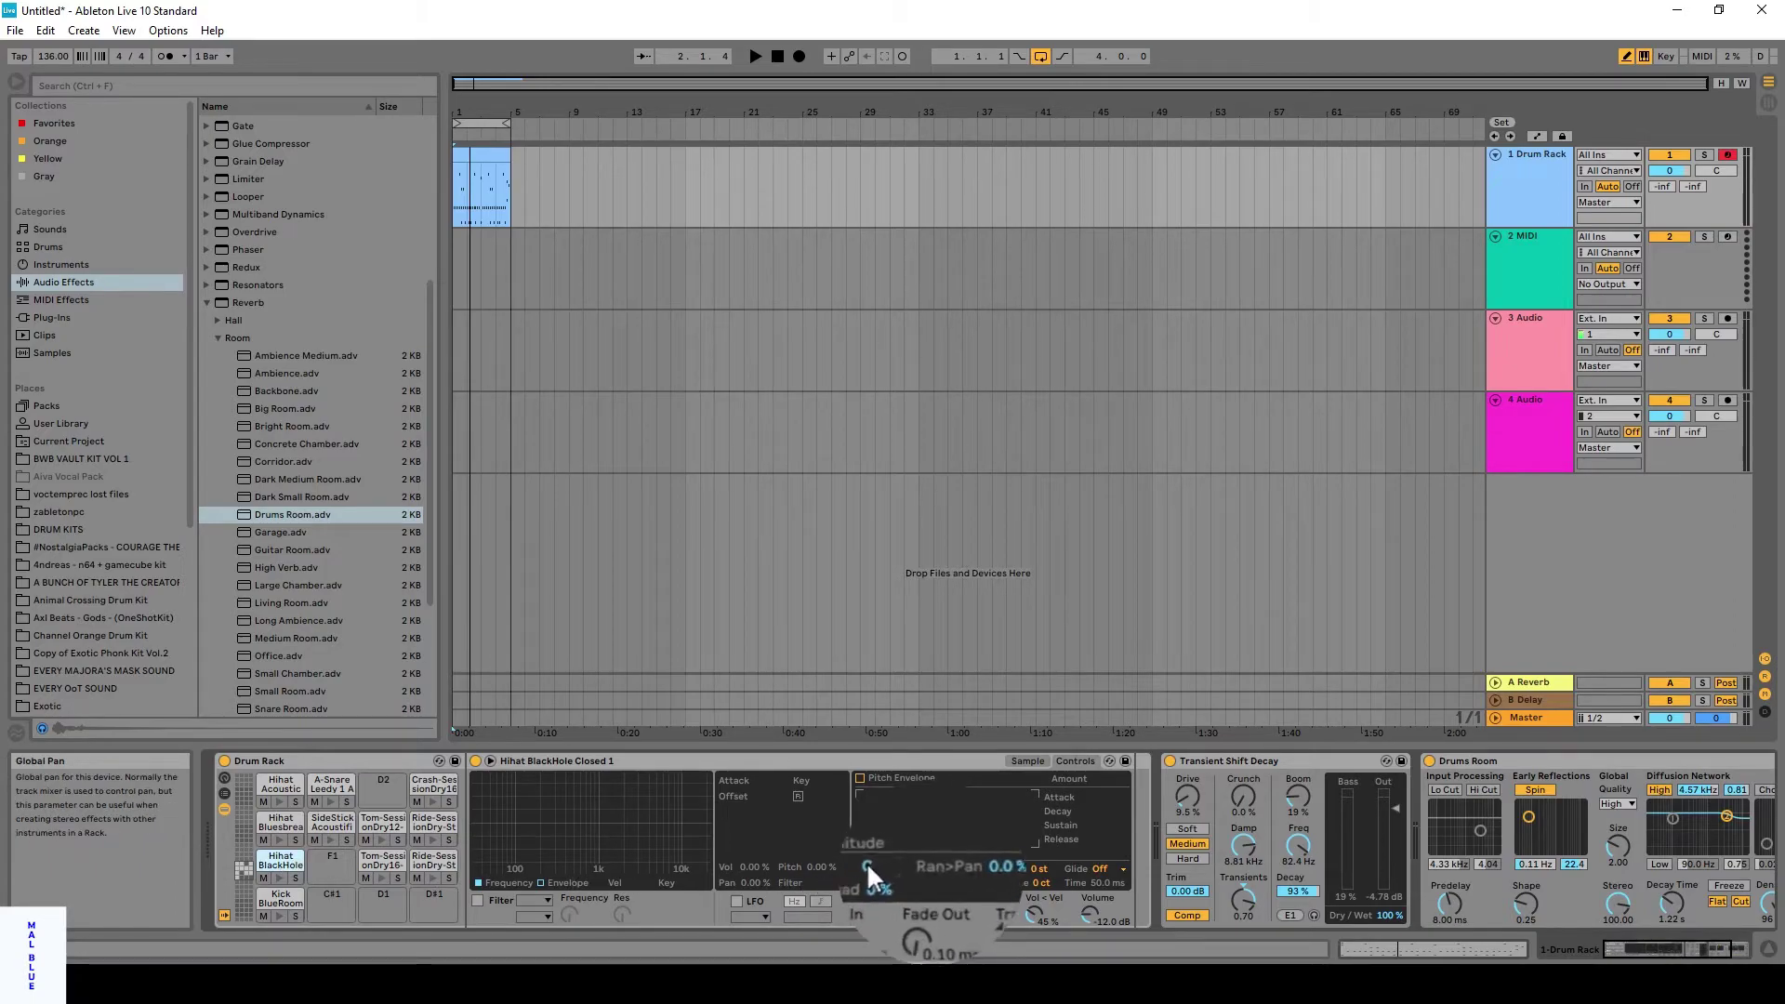
drag(892, 869, 893, 850)
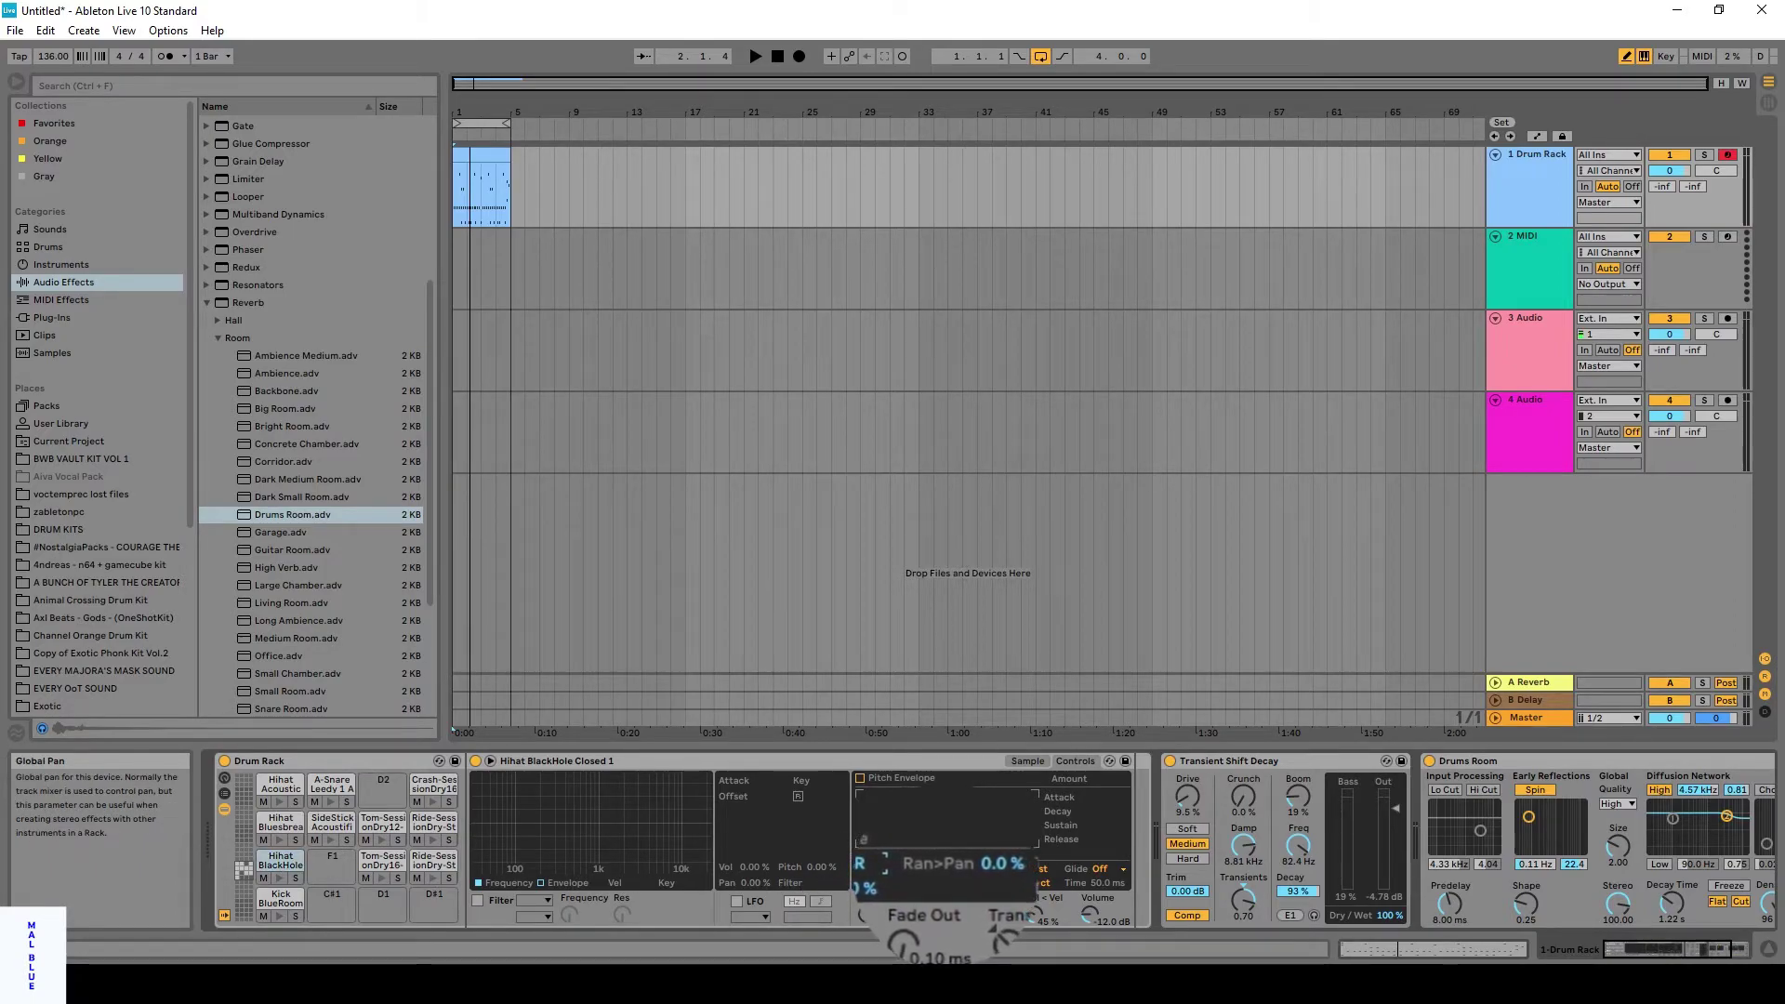
click(279, 878)
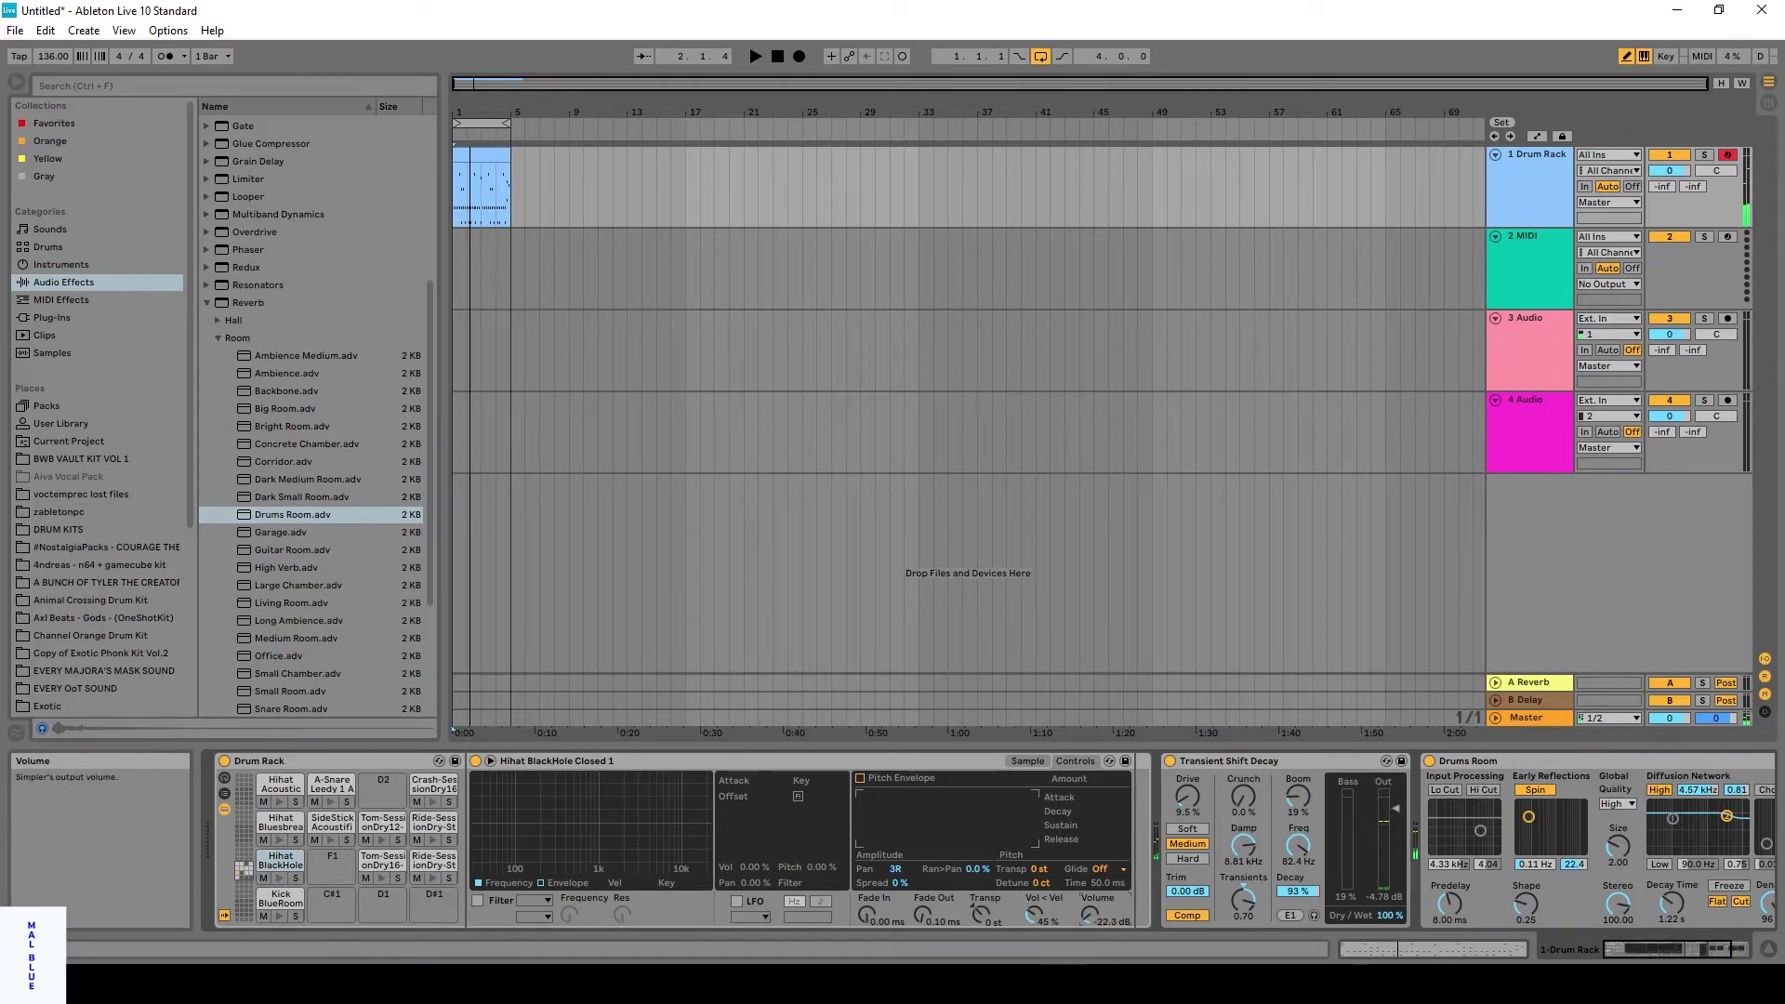
Pan the Hihat Bluesbreak Open and Hihat Acoustic Open Close pads to 3R, with volumes of -21.1 dB and -22.3 dB respectively.
click(280, 821)
click(281, 840)
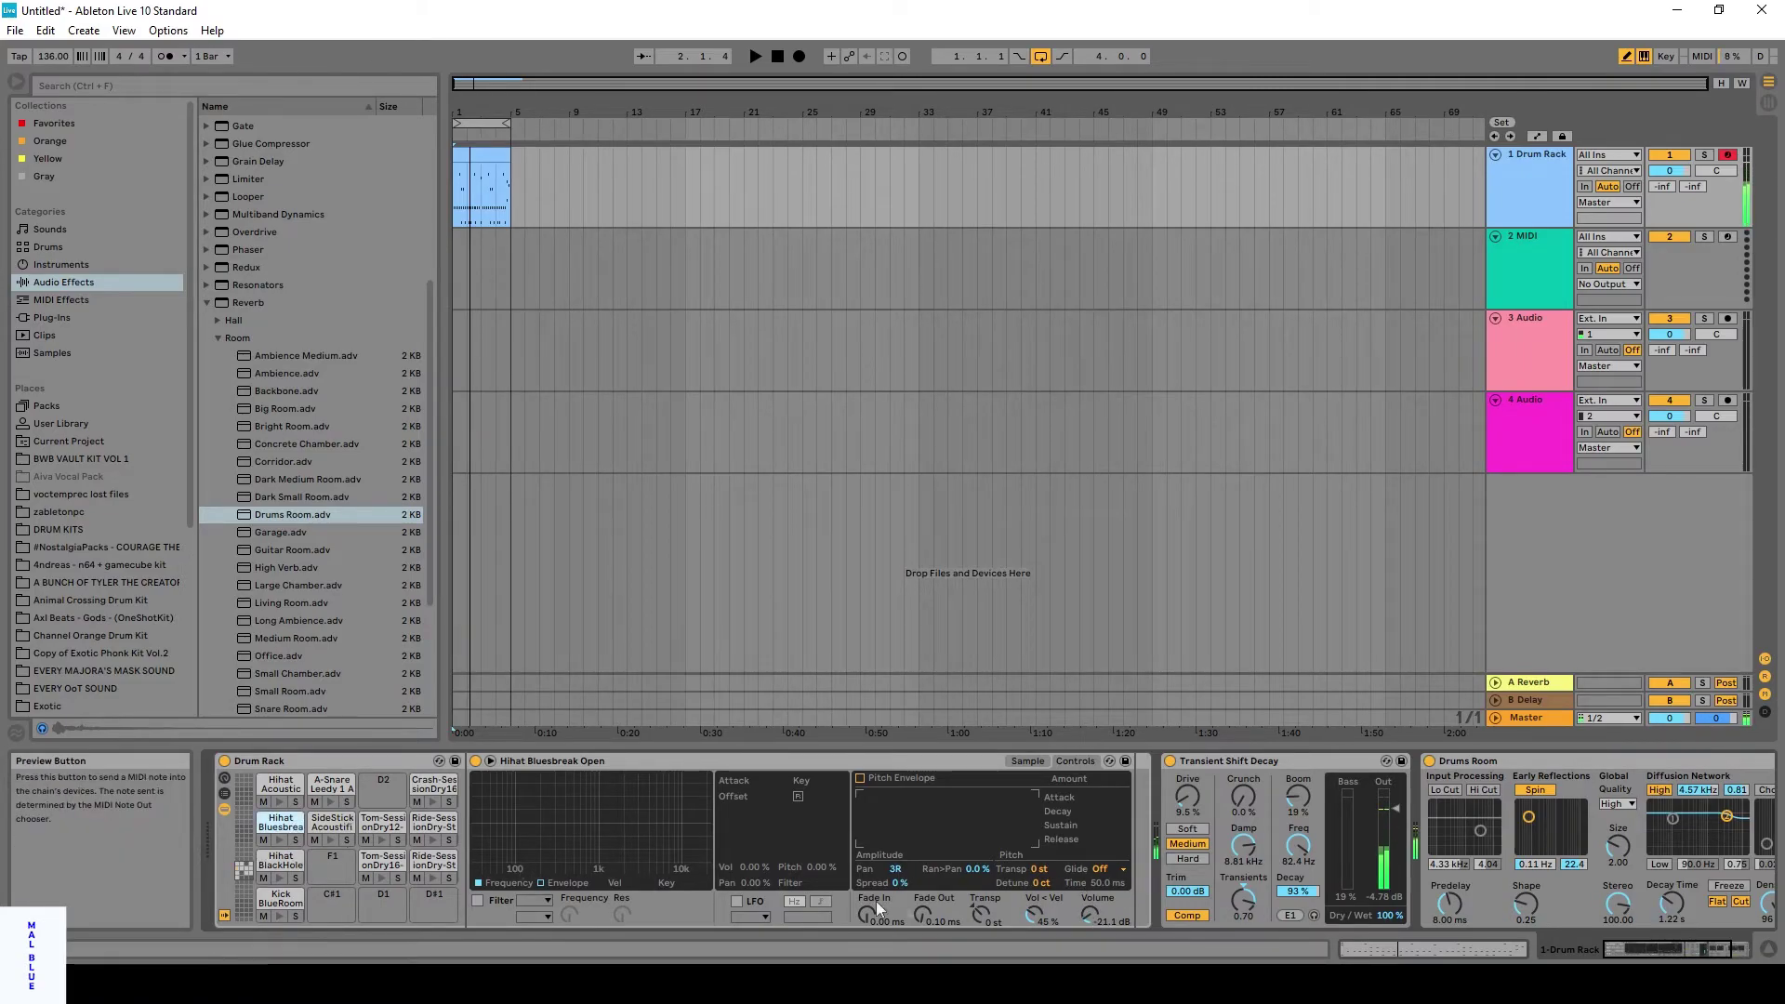
click(280, 786)
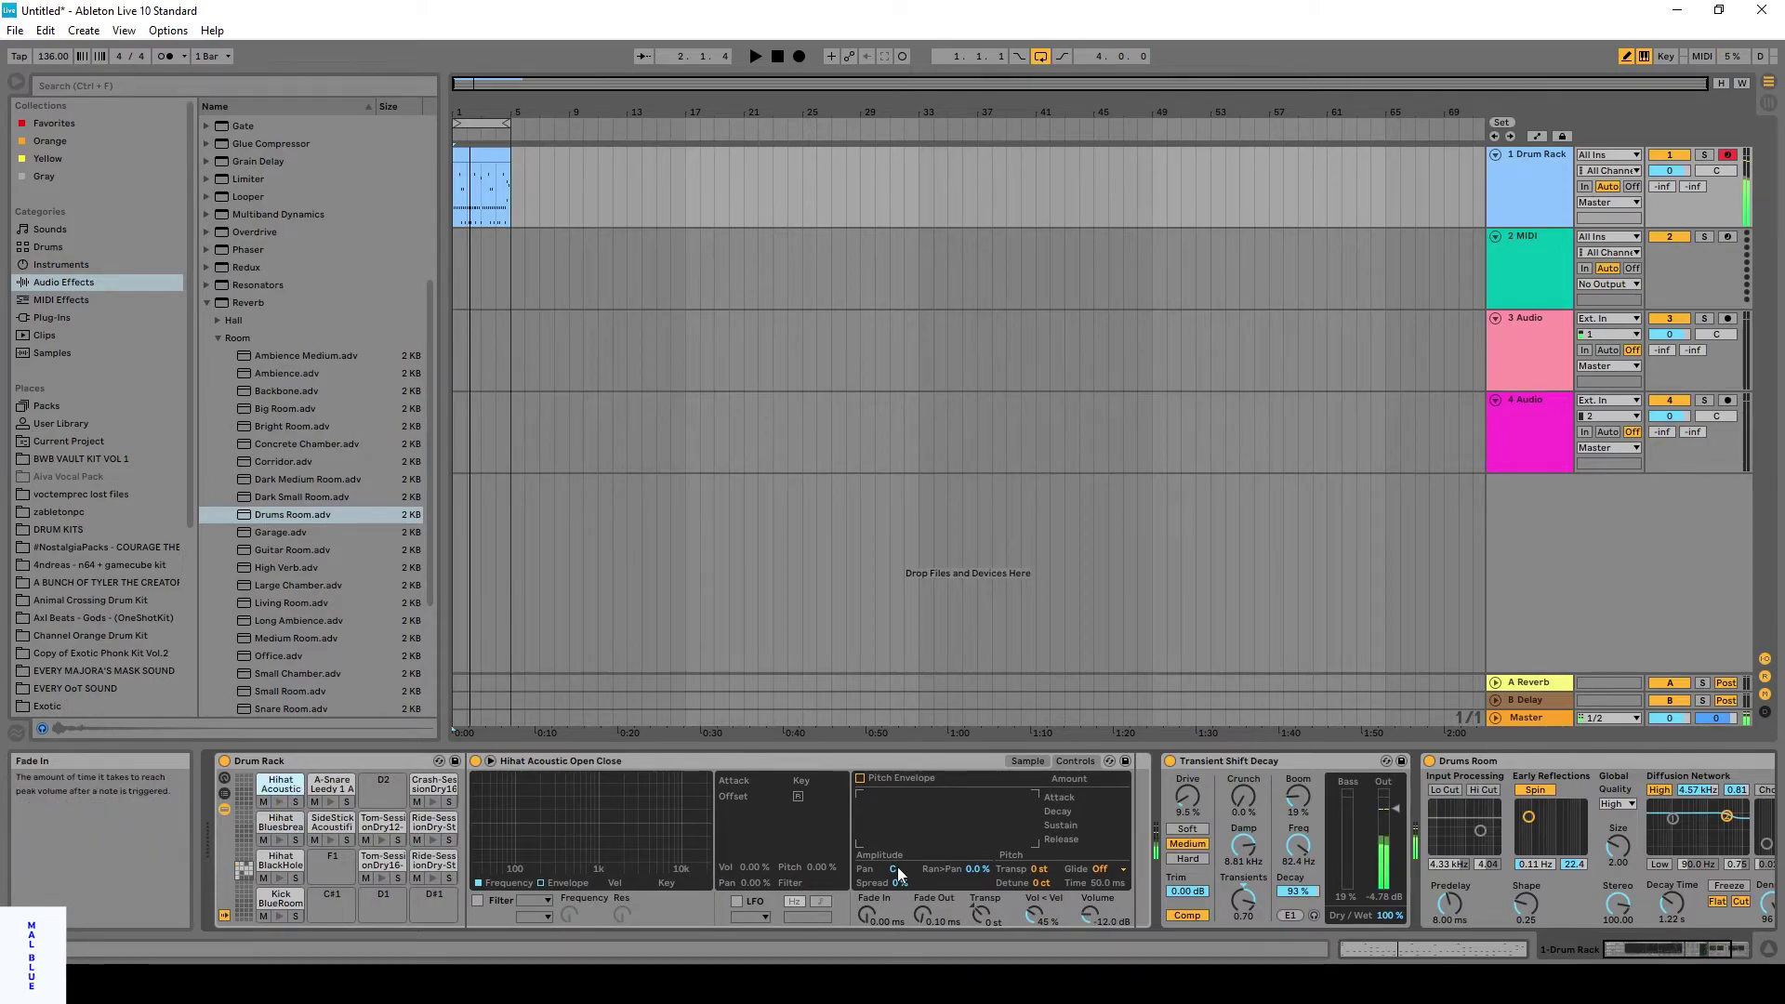
drag(895, 866, 895, 861)
drag(1136, 913, 1136, 939)
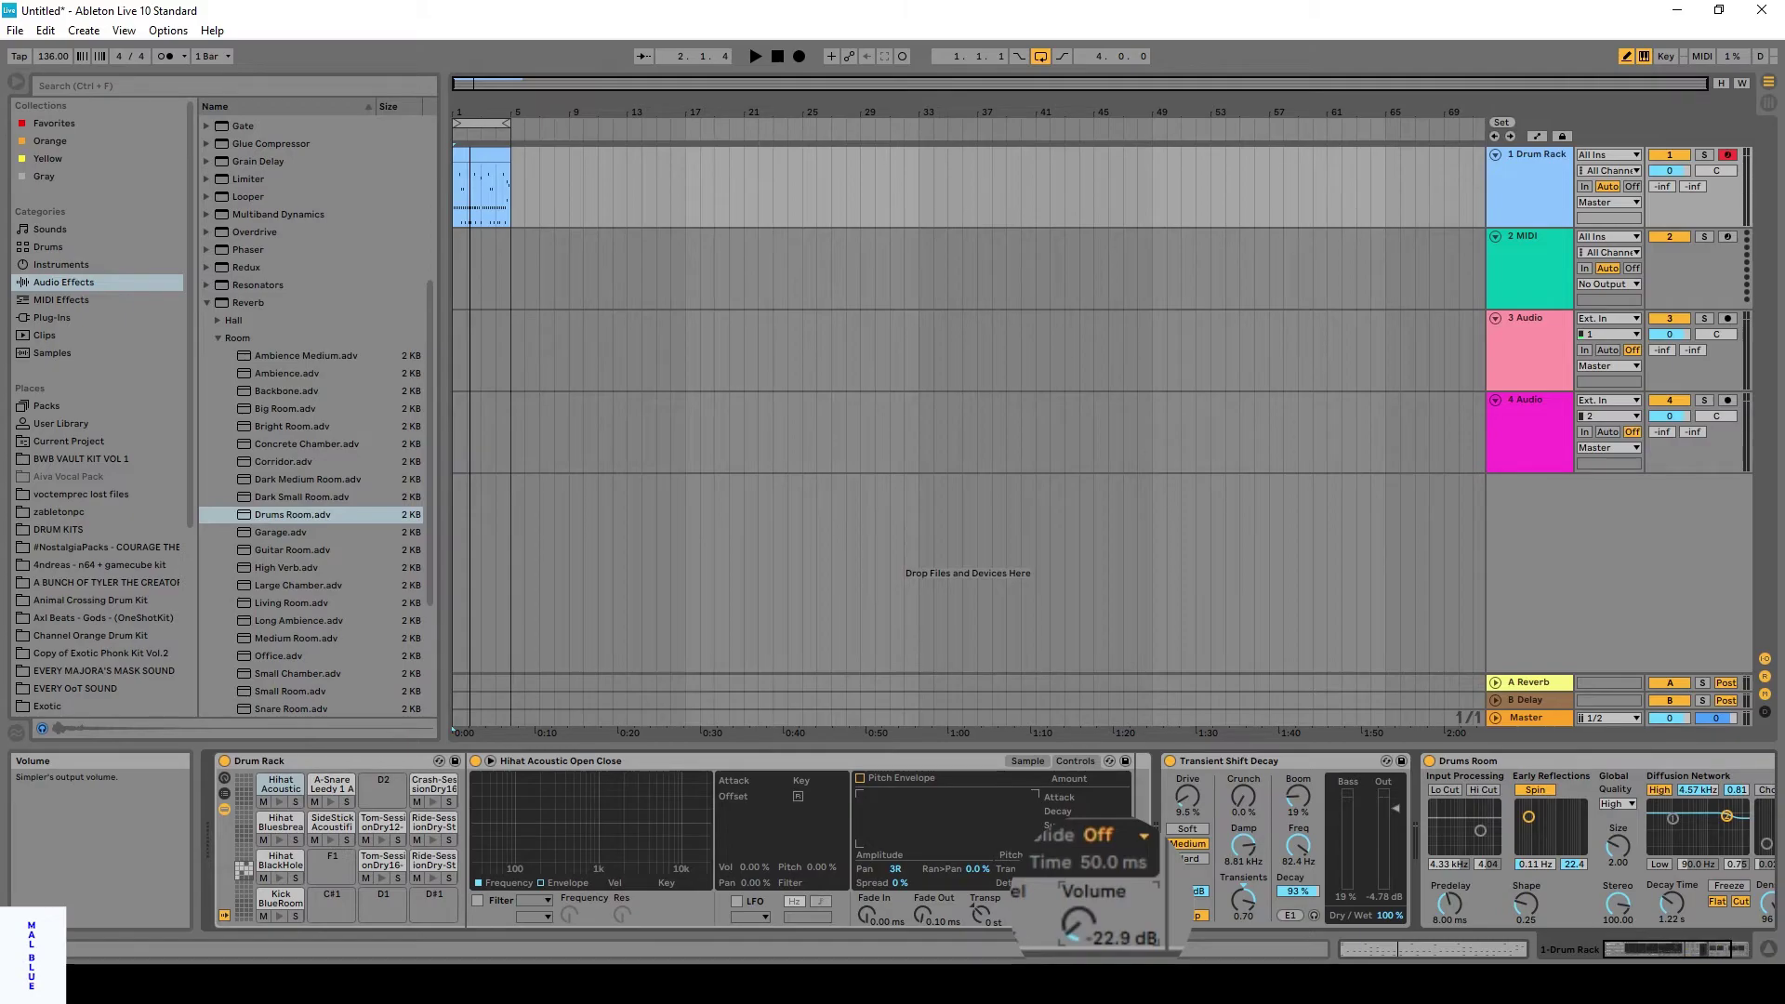
Pan the A-Snare Leedy 1 A and SideStick Acoustified 13 pads to 1R, keeping Hihat Acoustic Open Close at 3R.
click(331, 802)
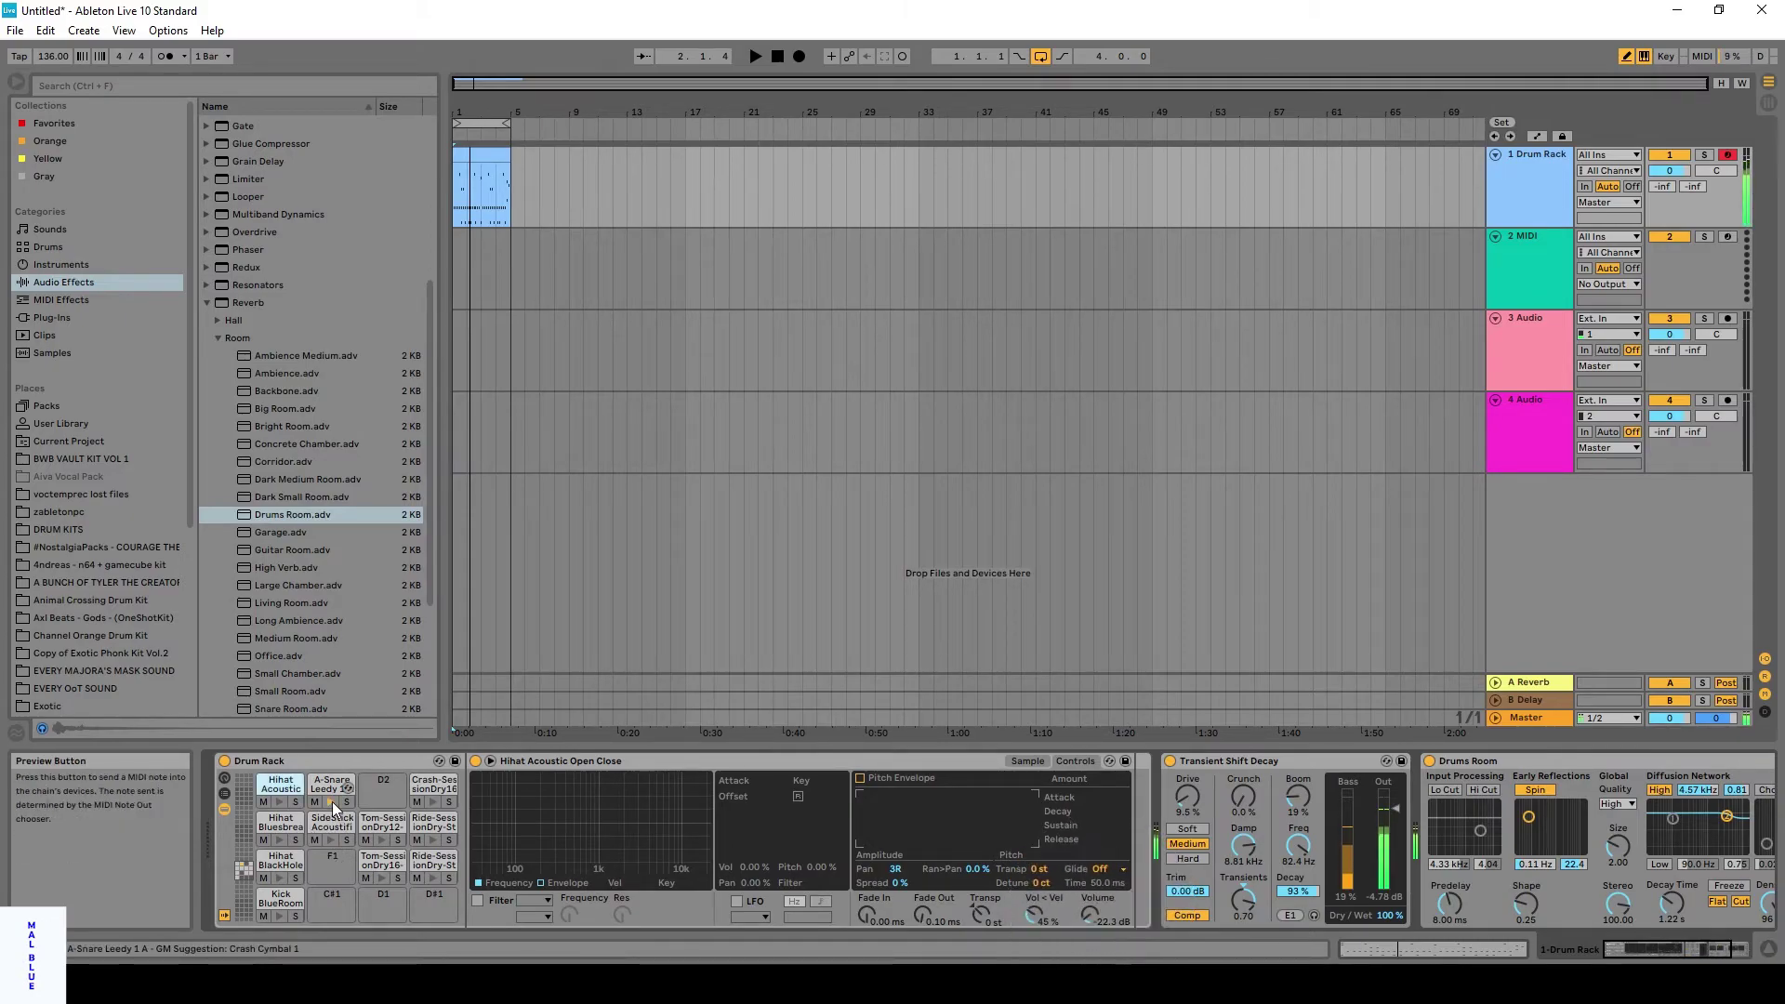
drag(894, 868, 893, 873)
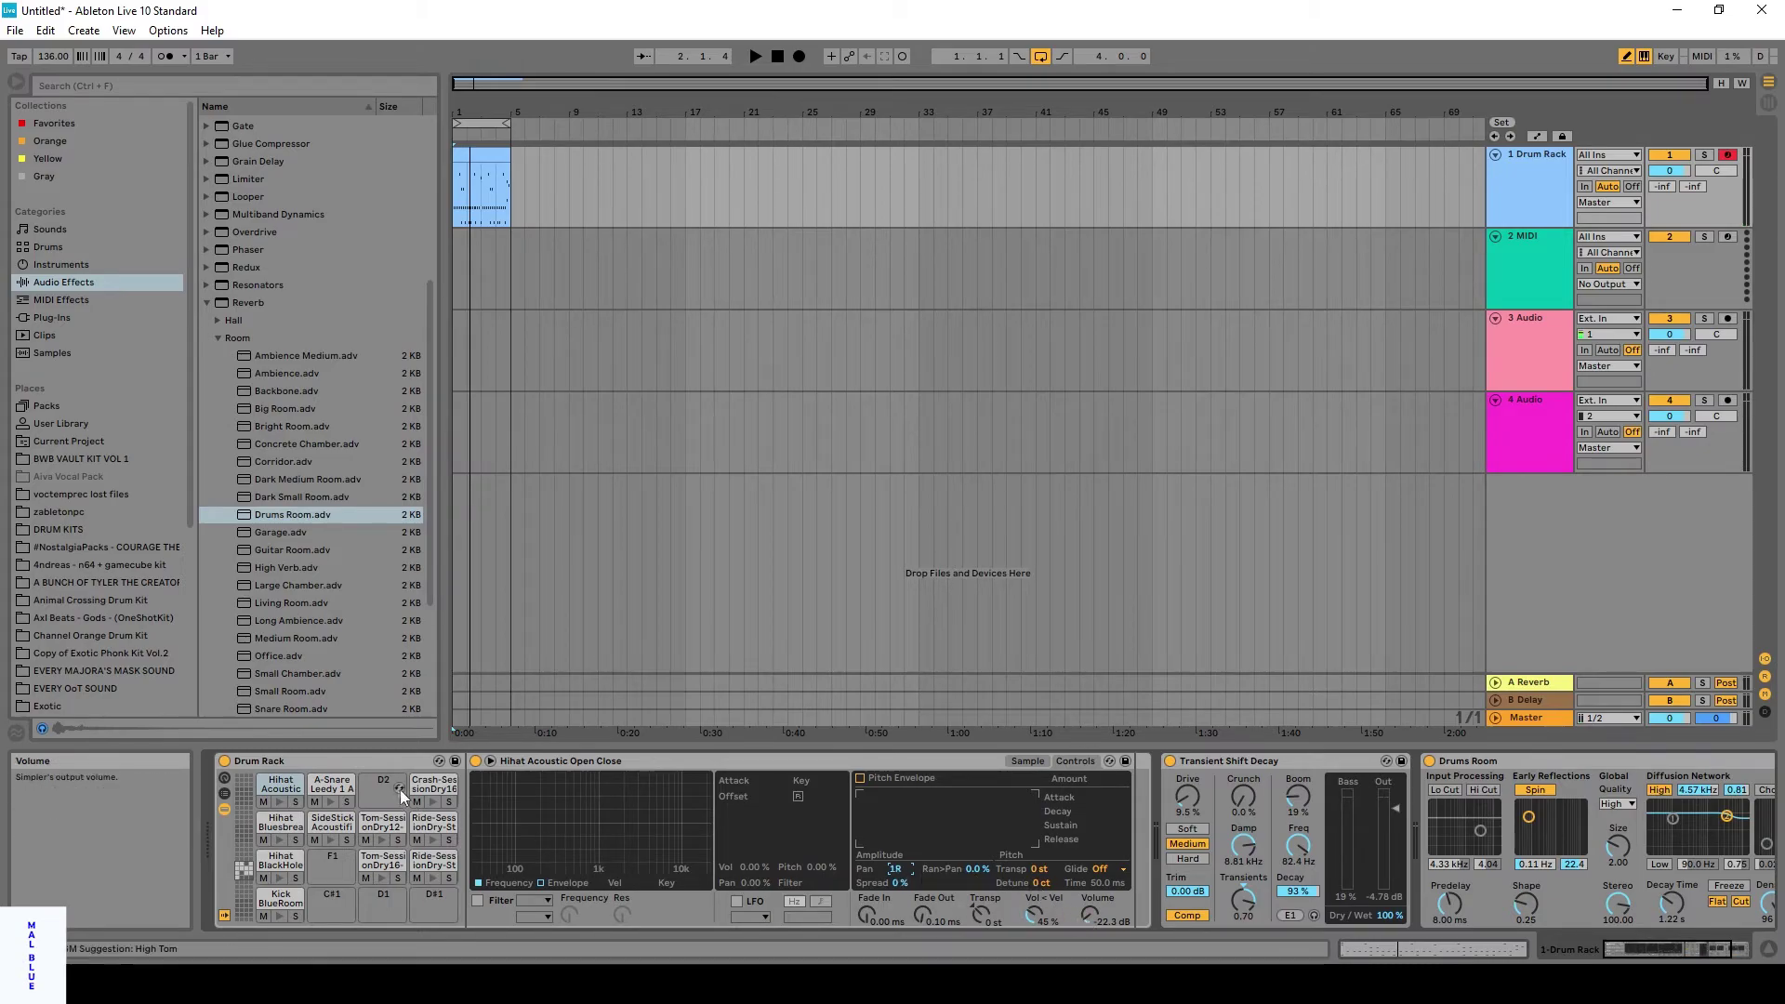
click(332, 786)
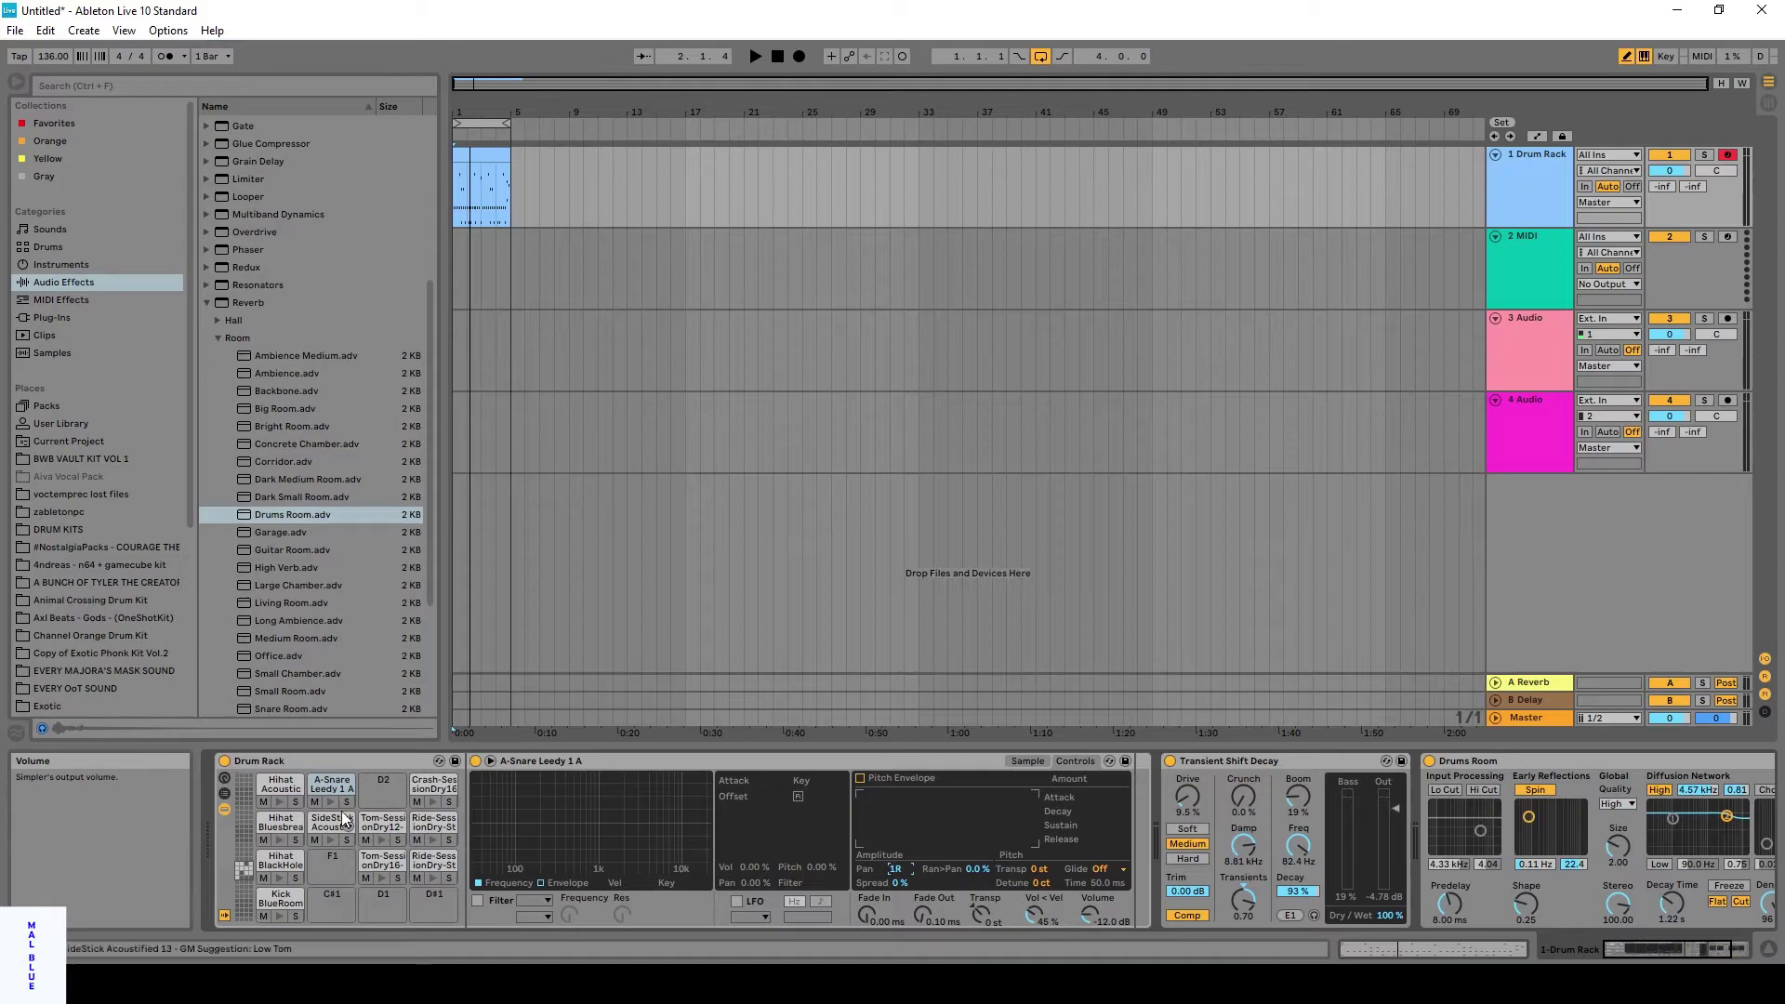
click(281, 783)
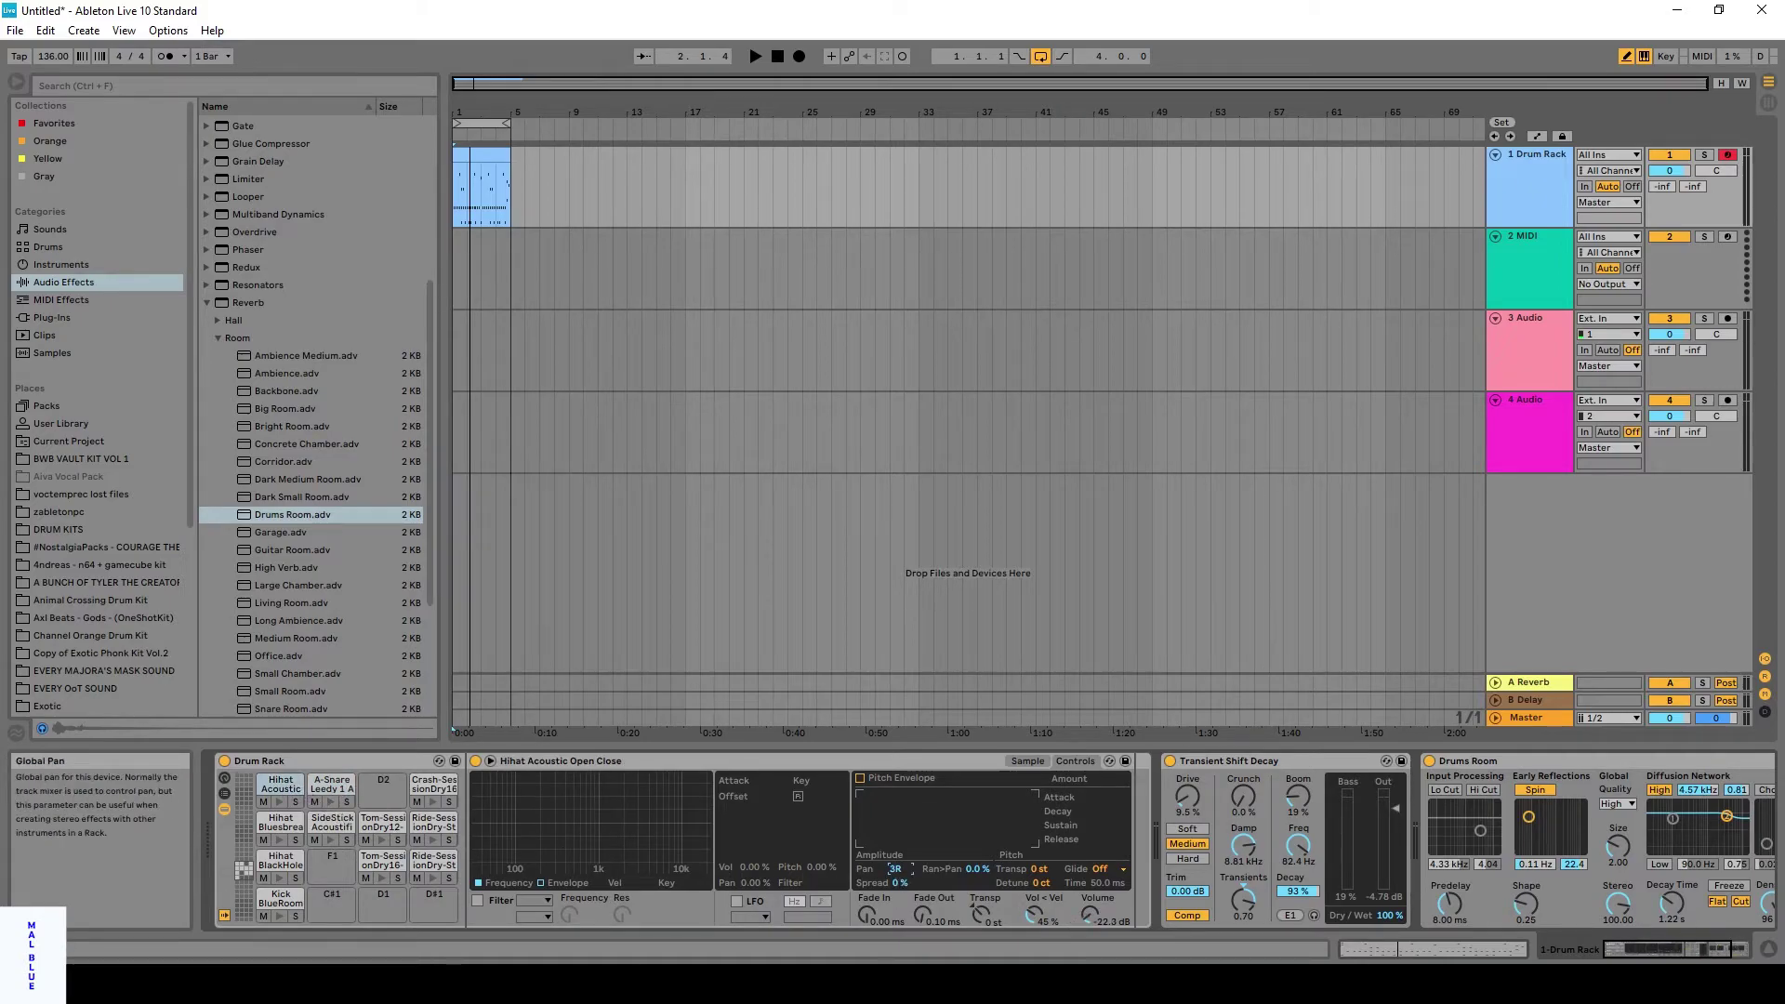
click(332, 822)
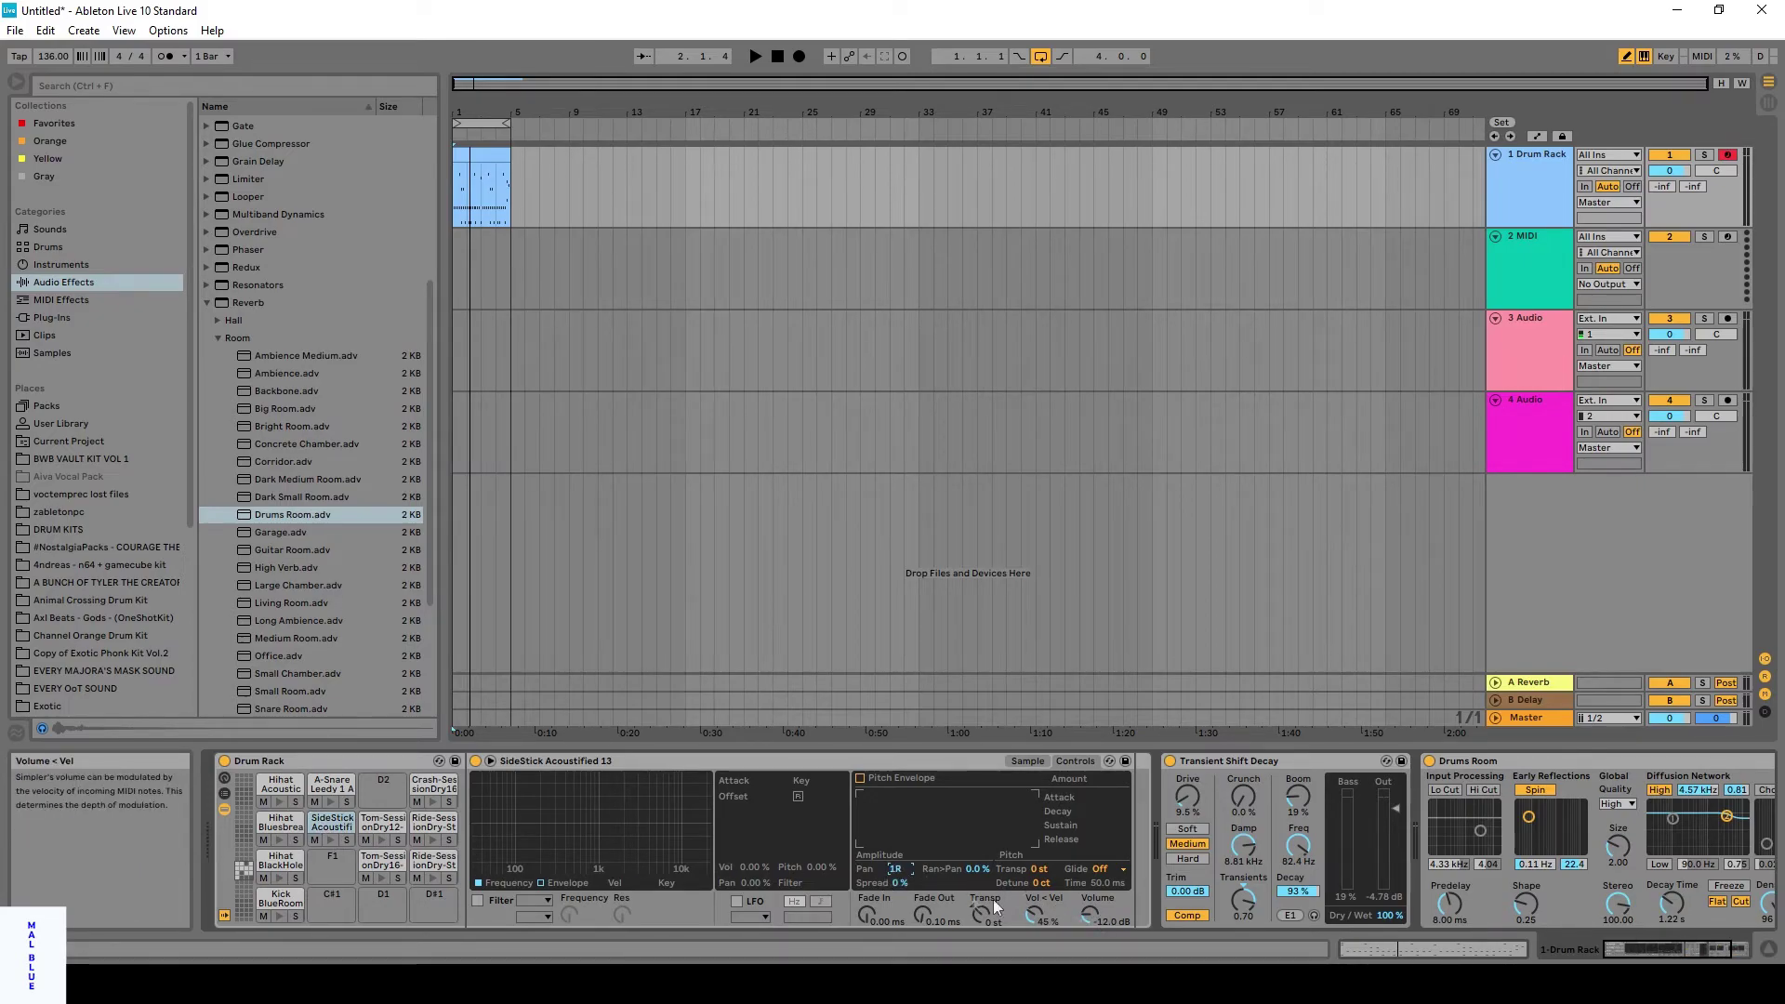
Pan the Tom-SessionDry12 pad to 6L and the Tom-SessionDry16 pad to 7L, and preview the Dry16 tom.
click(383, 830)
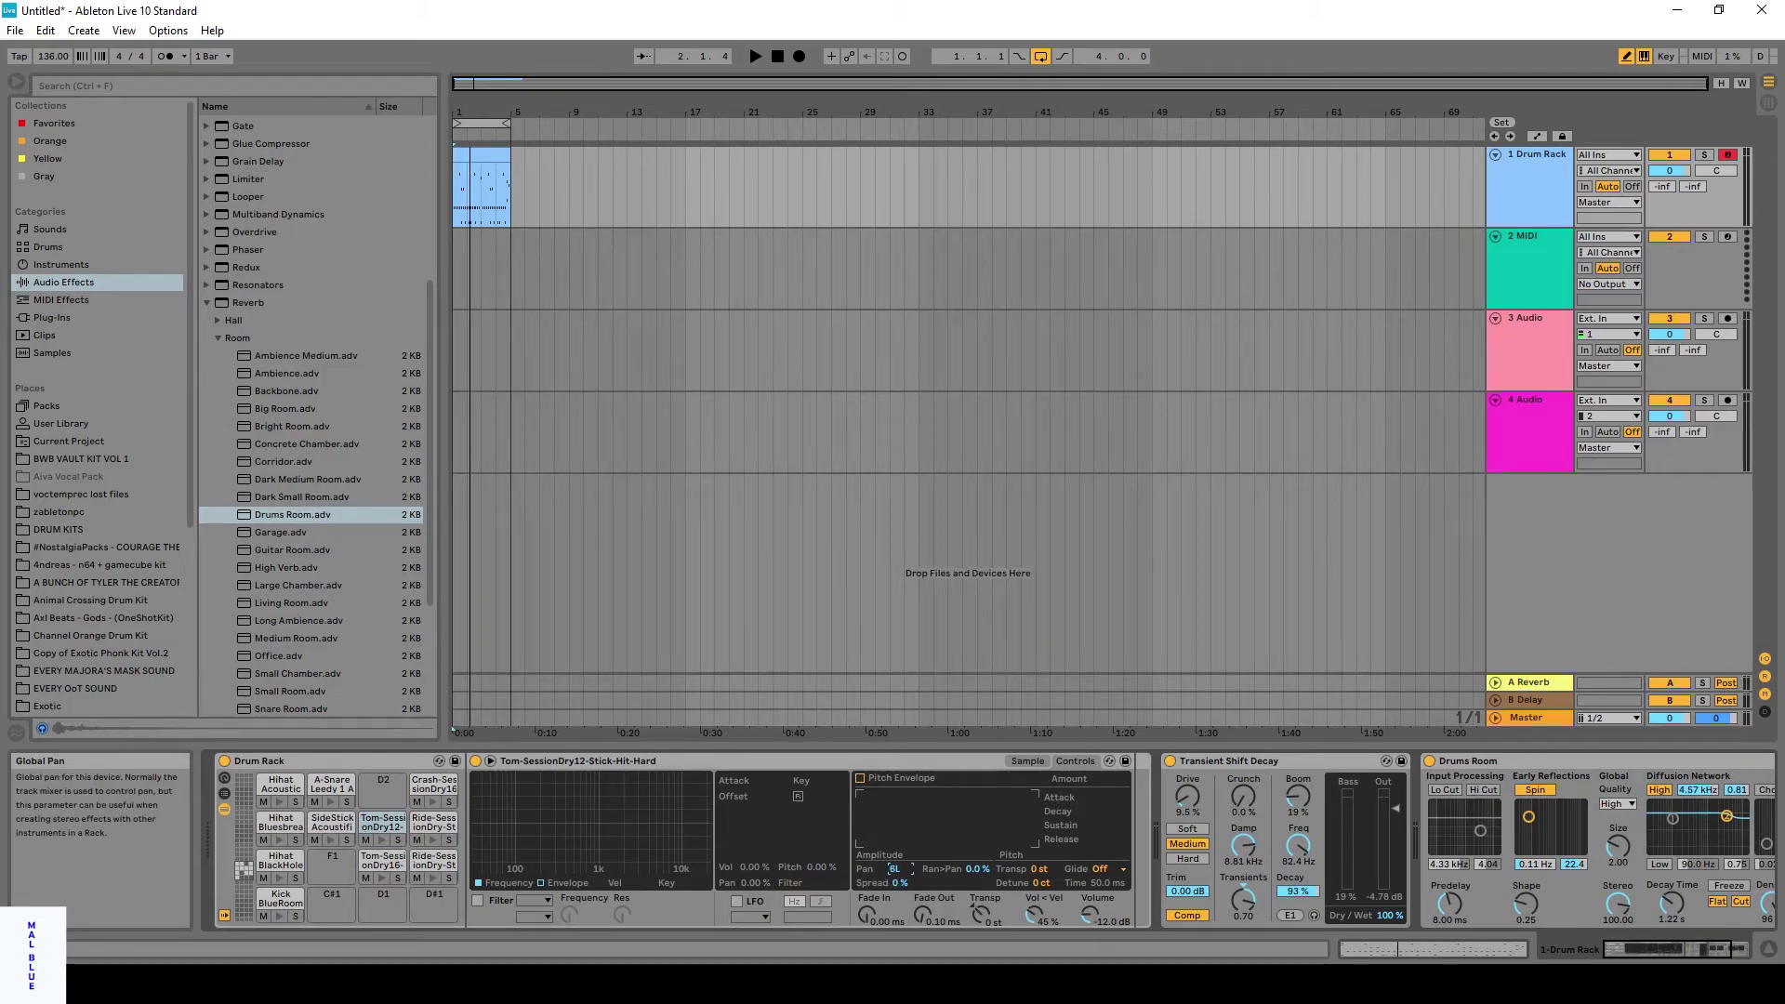
click(383, 863)
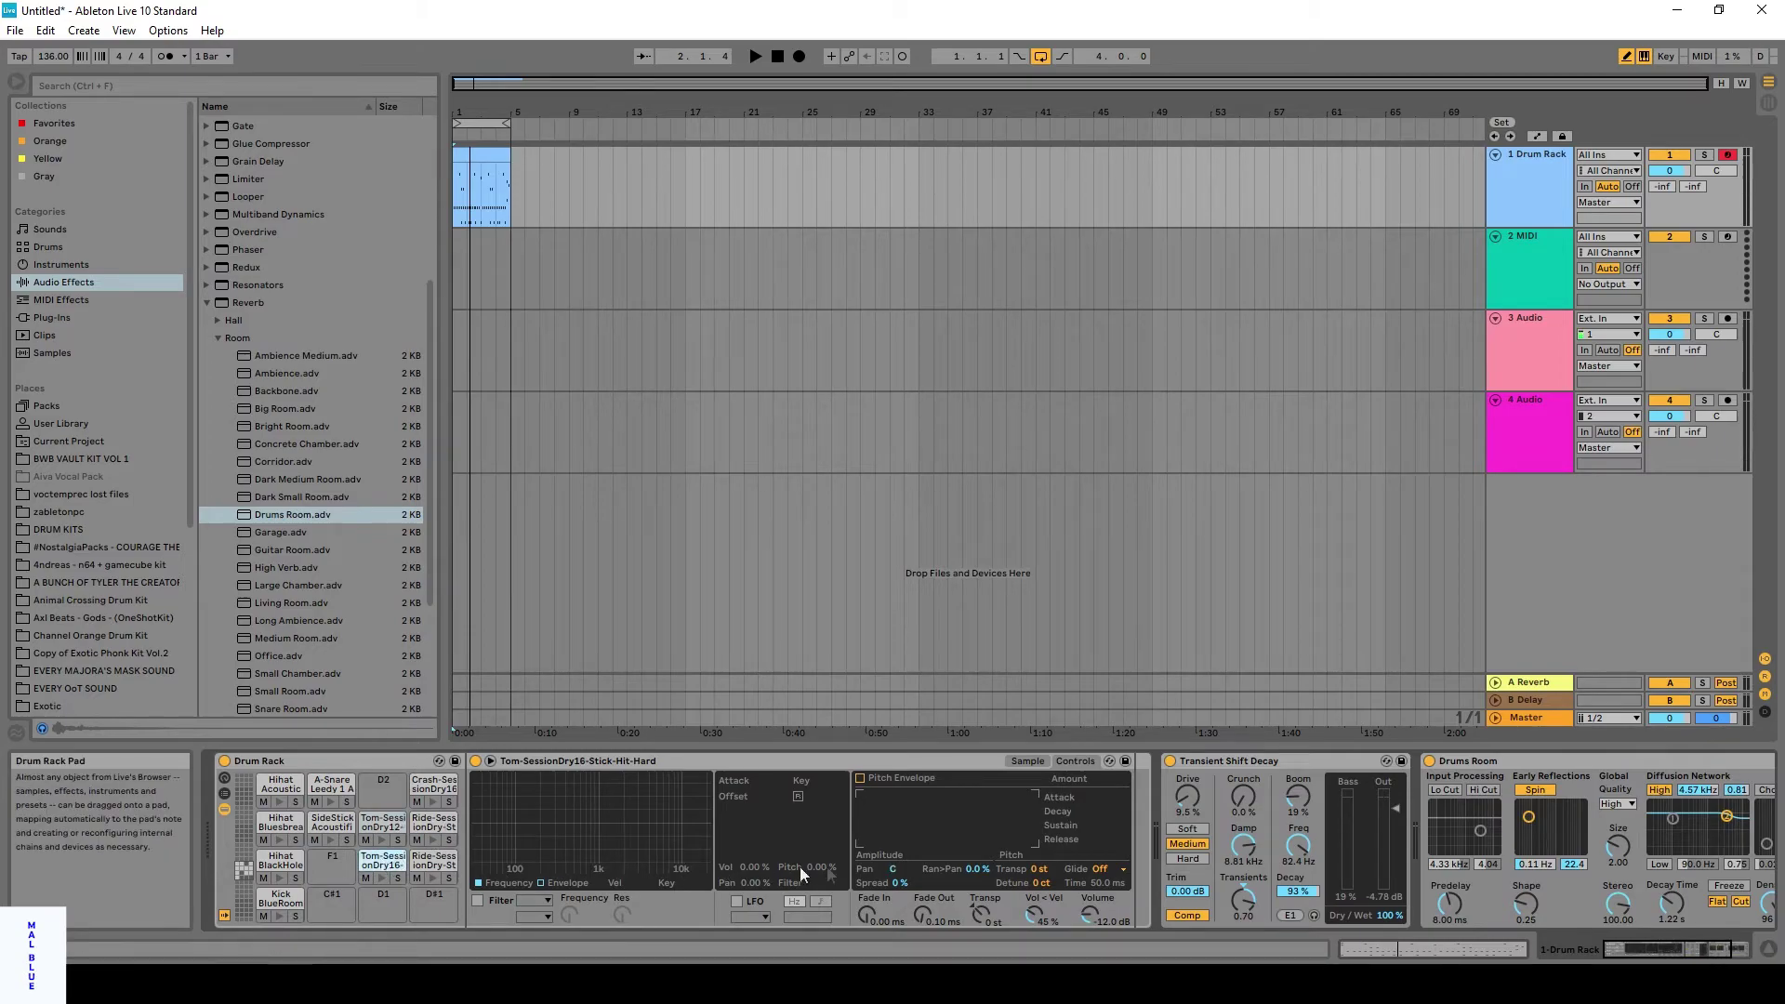
drag(891, 870, 890, 878)
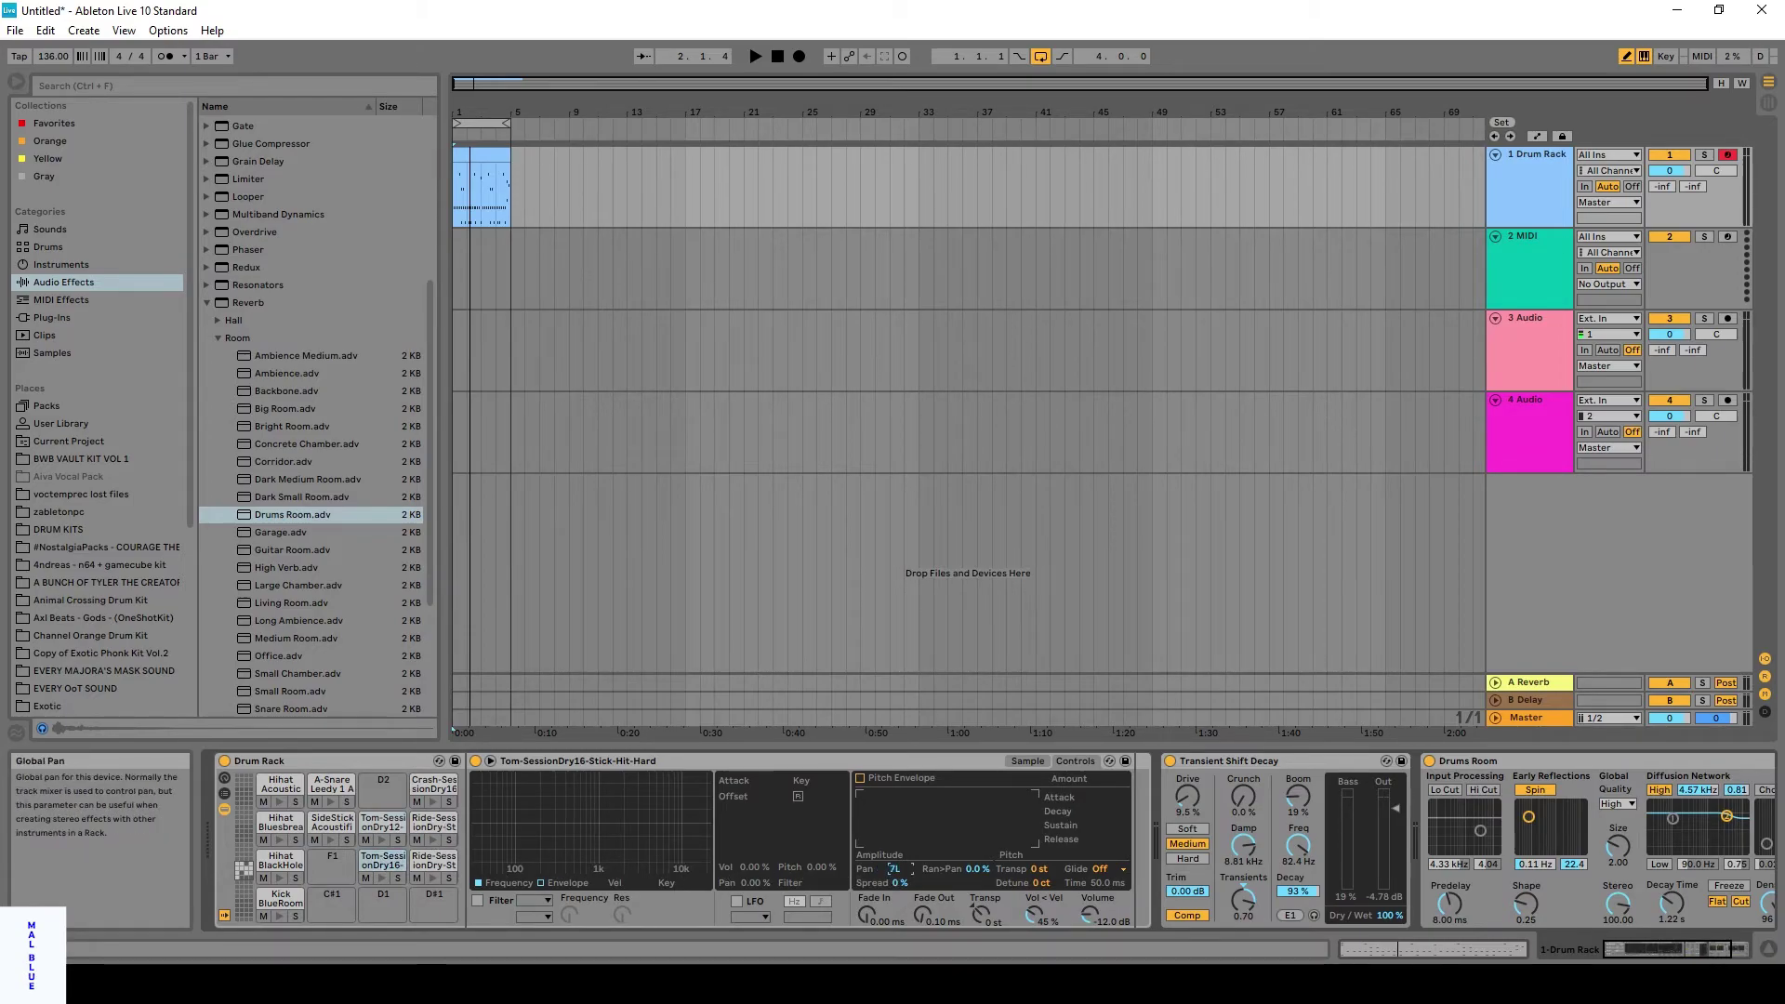
click(382, 876)
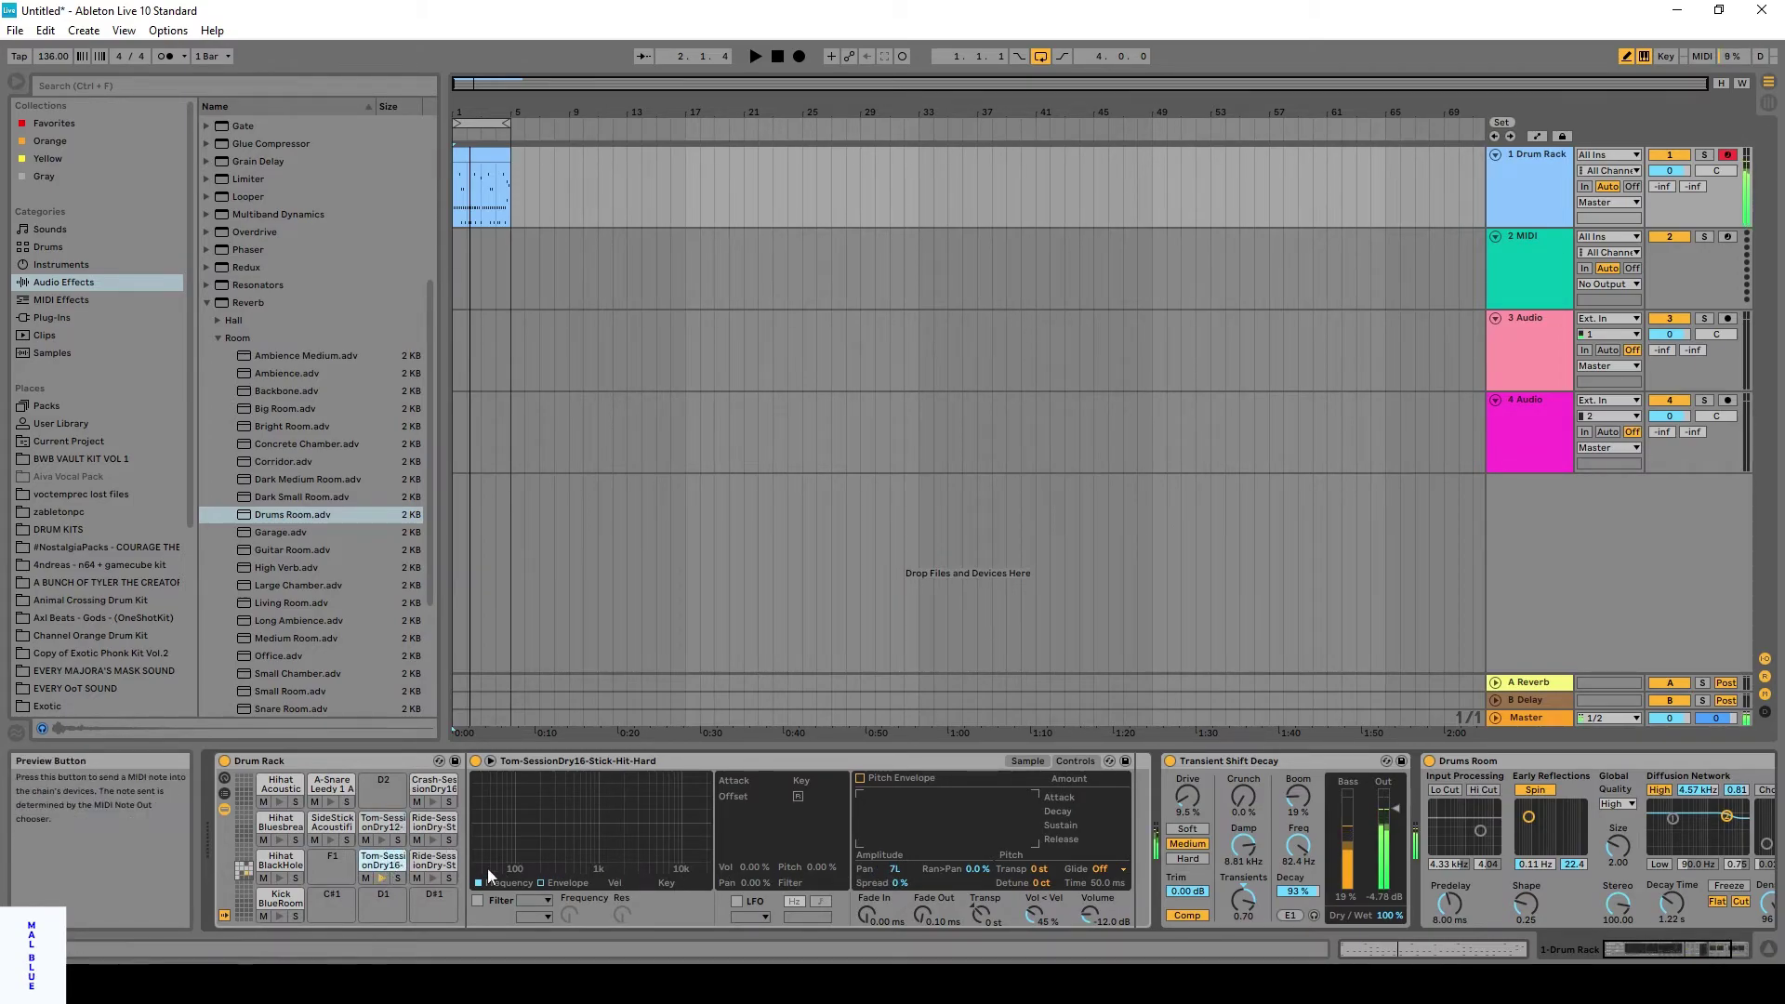
Pan the Ride-SessionDry-Stick-Mid-Hard and Ride-SessionDry-Stick-Mid-Soft pads to 10R, and start playback of the pattern.
click(427, 789)
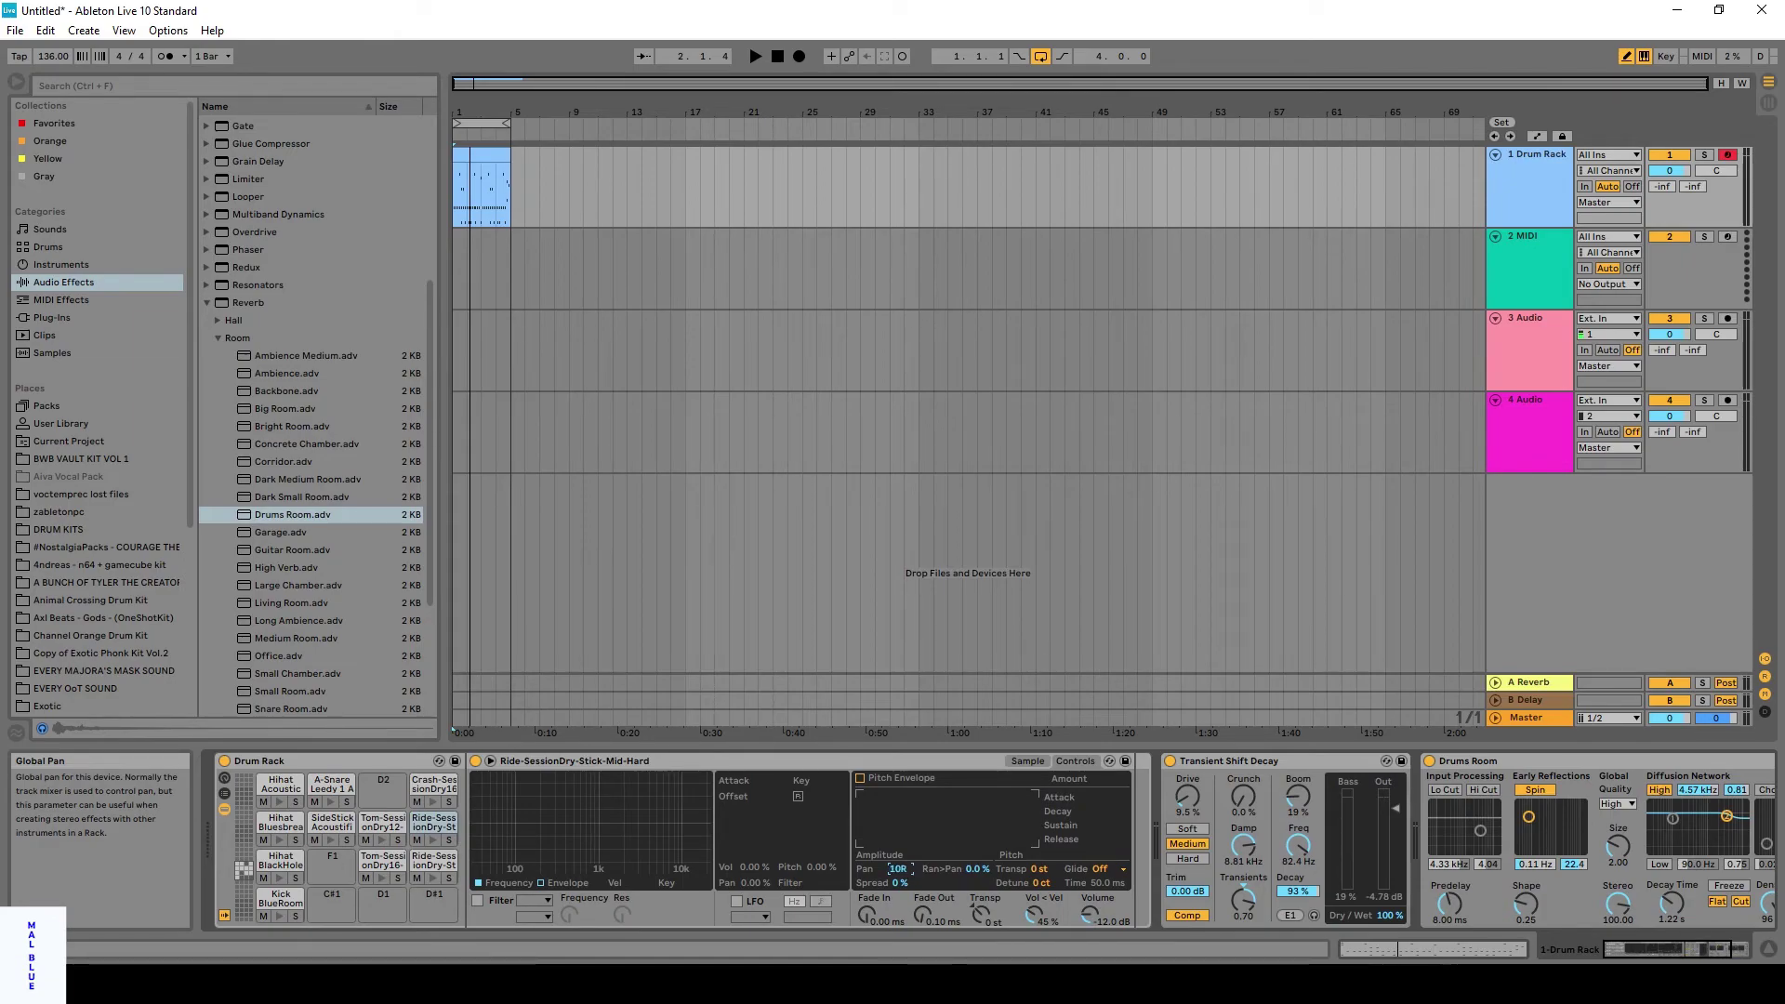
click(431, 863)
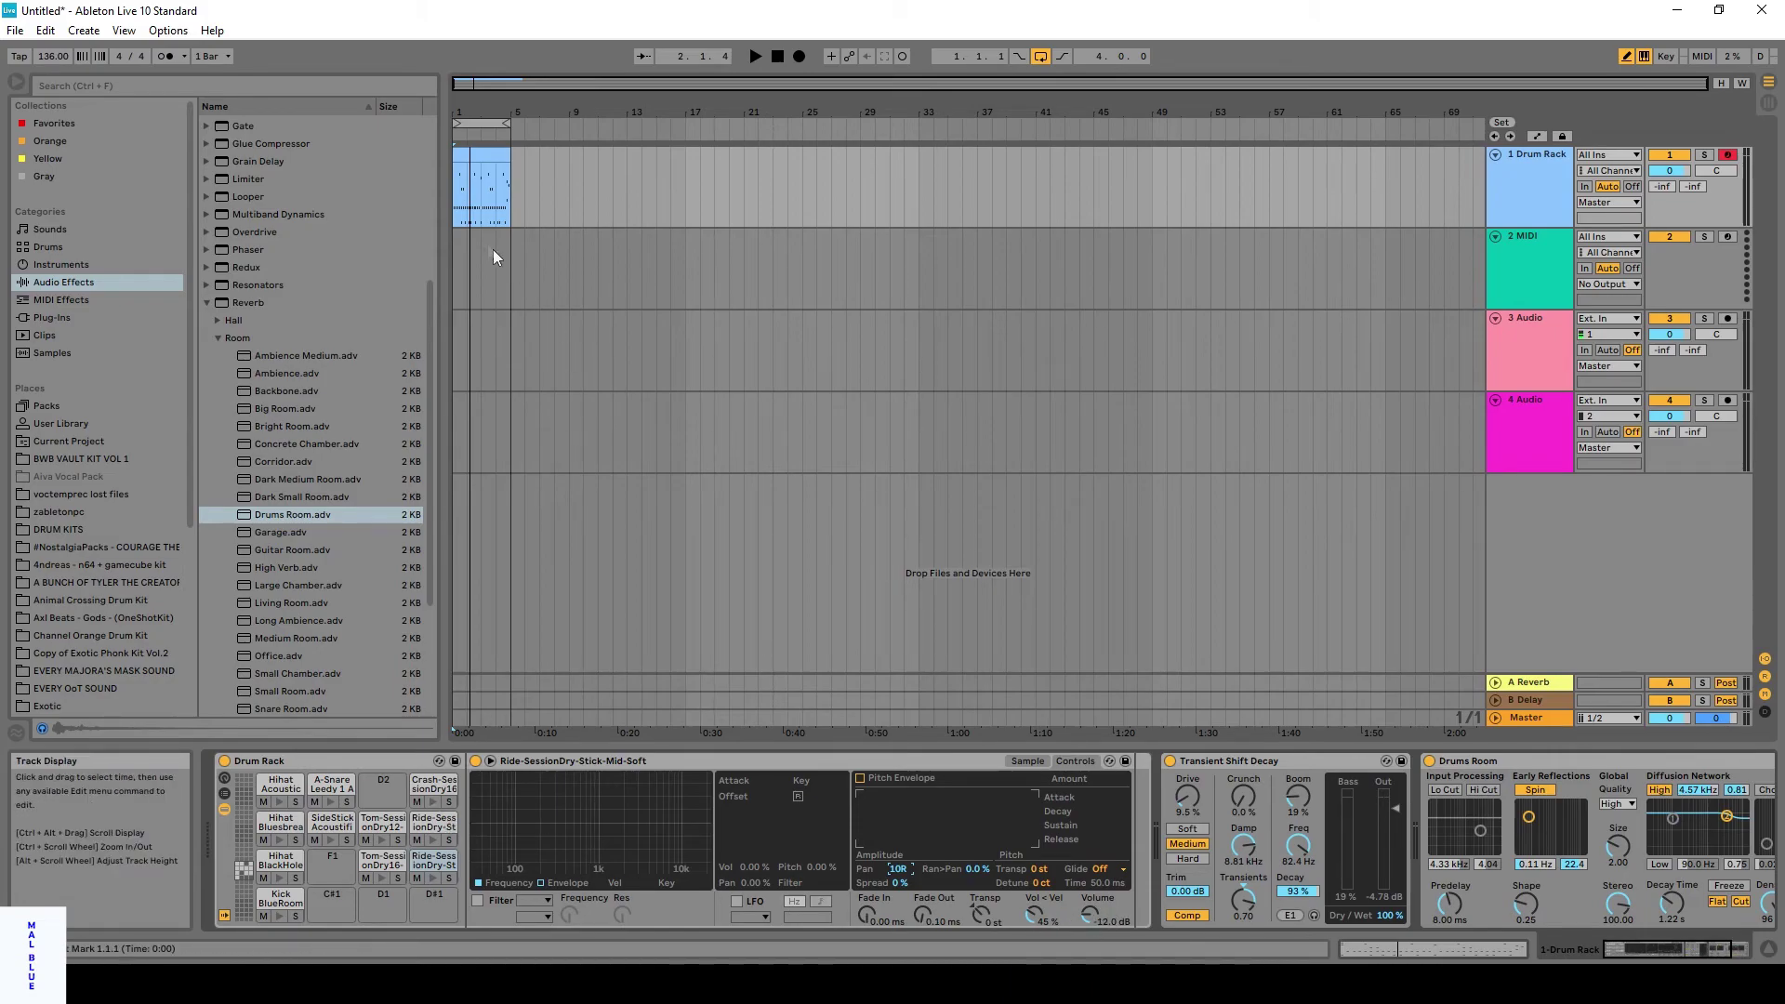
click(755, 57)
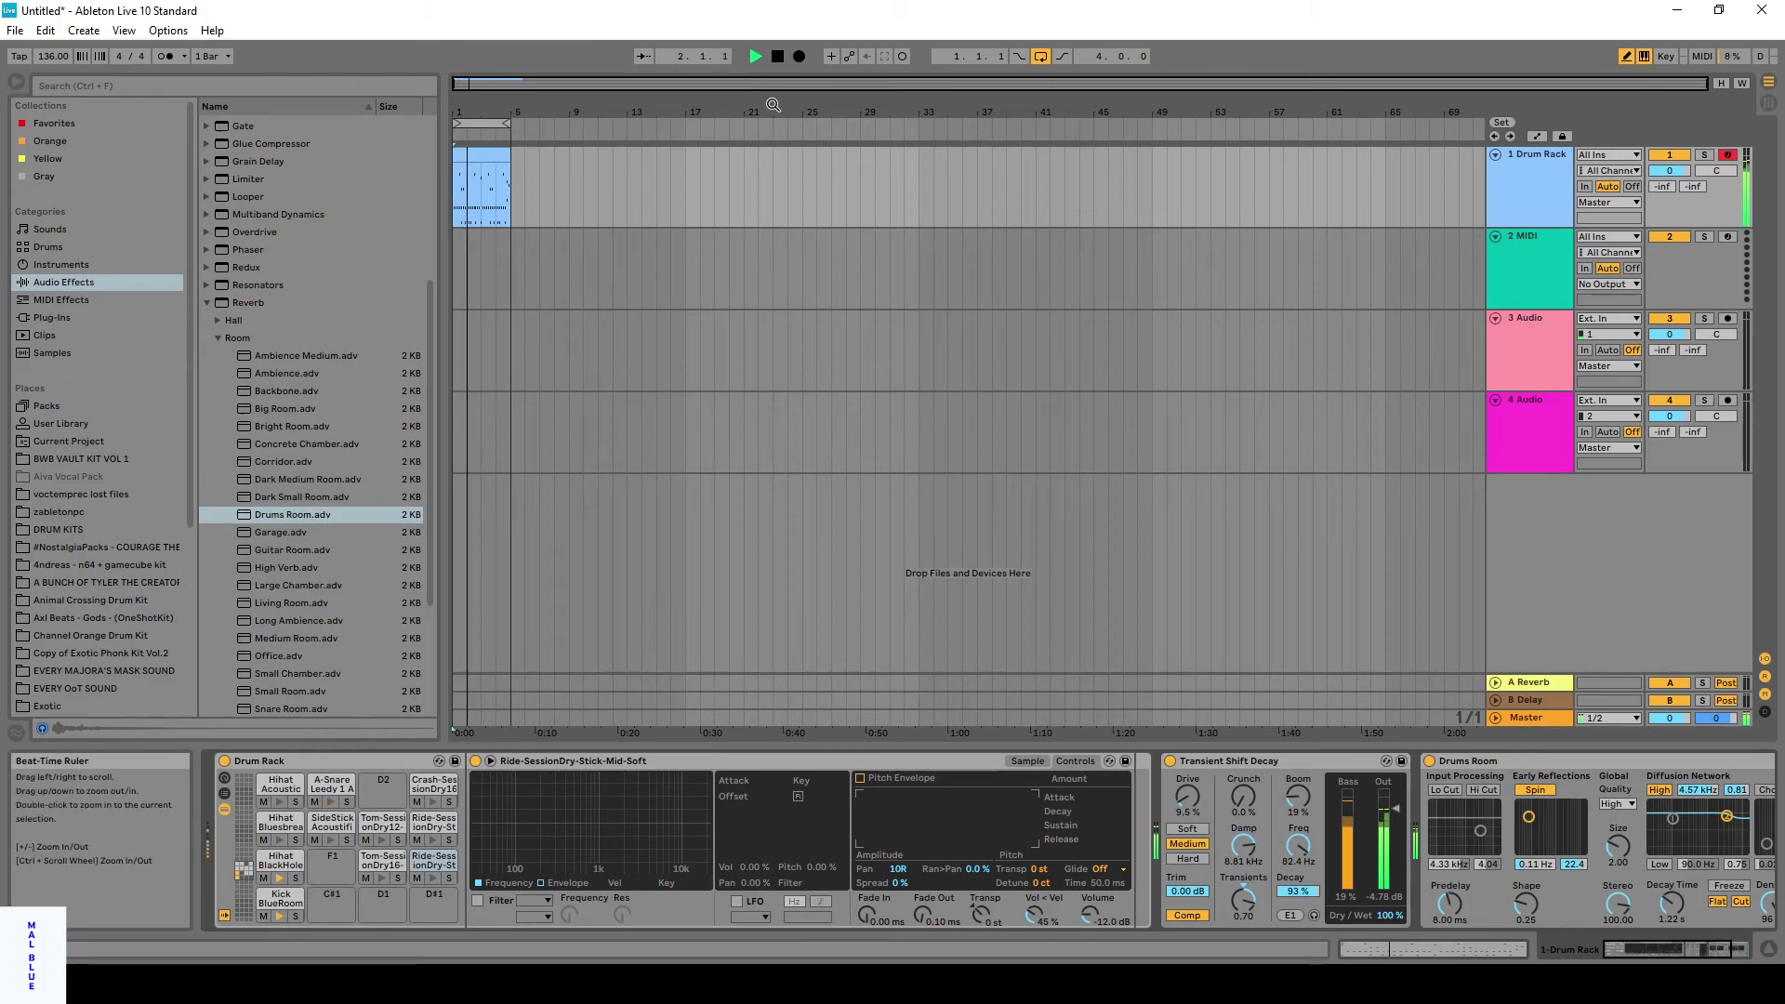